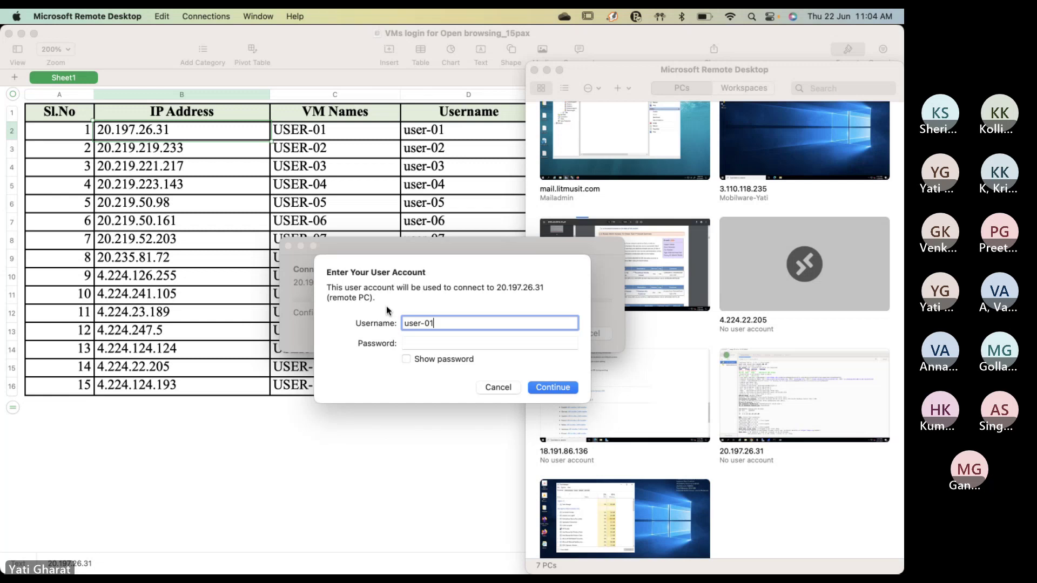
- Enter the VM account password and submit the connection to 20.197.26.31
key(Tab)
text(••••••••)
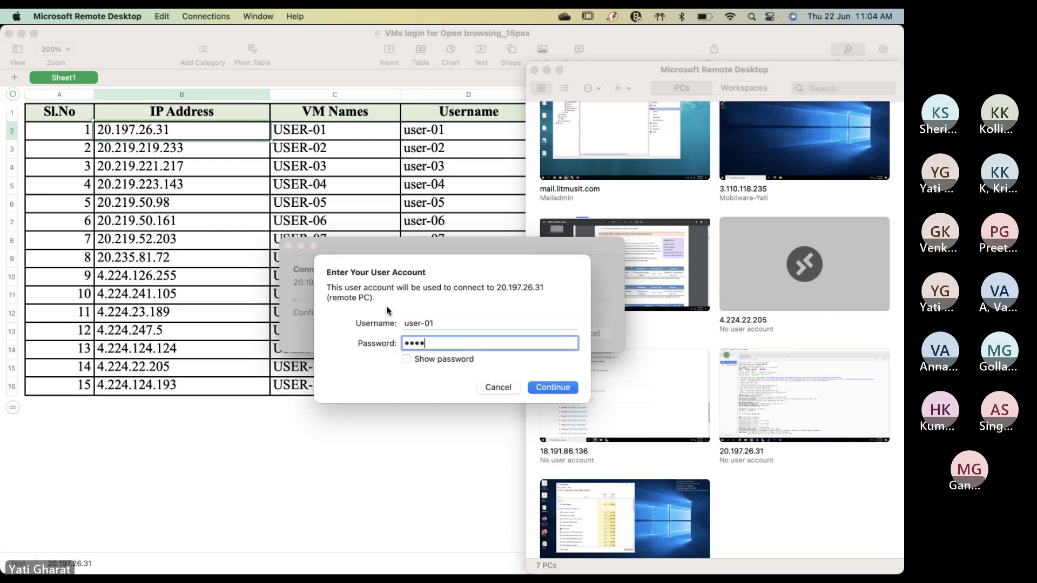
text(••••)
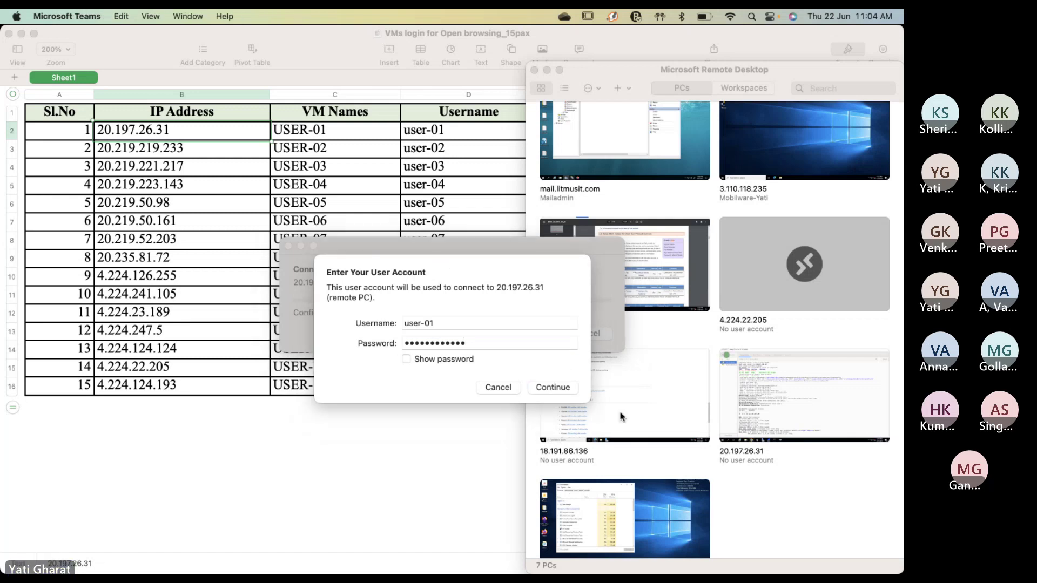
click(544, 387)
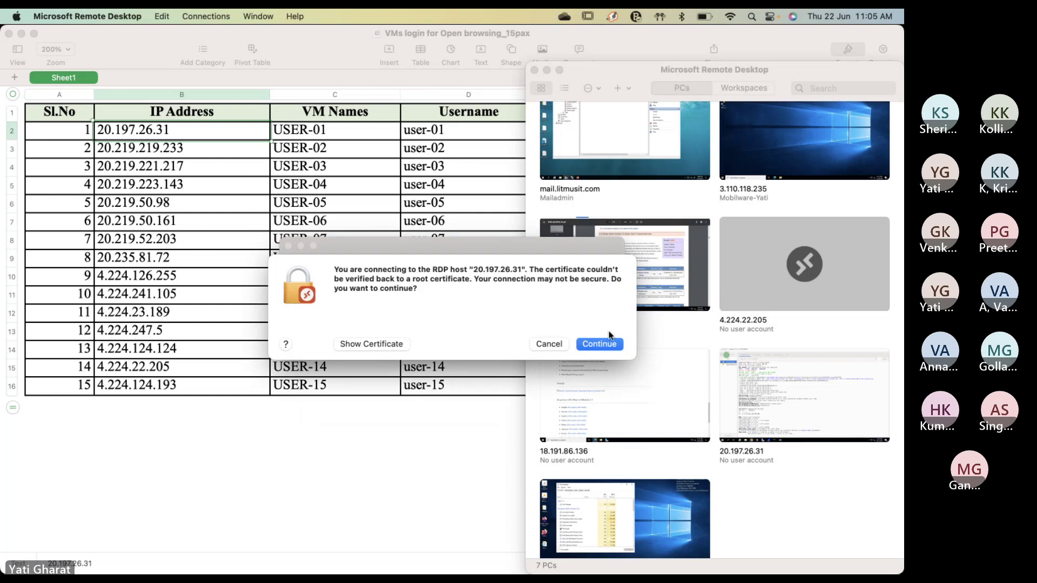
- Accept the certificate warning for 20.197.26.31 and continue into the remote Windows session
click(594, 344)
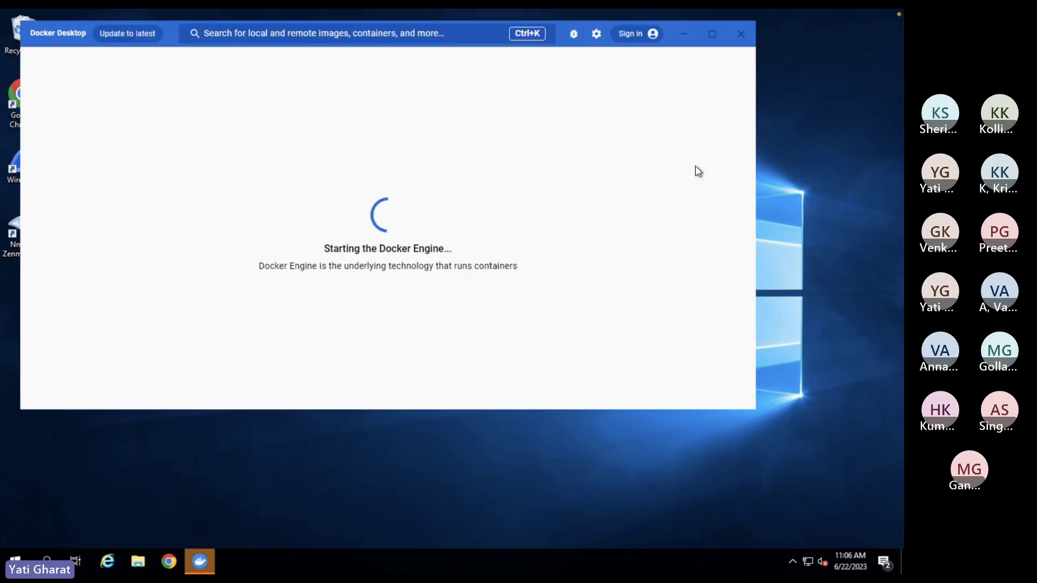
- Close the Docker Desktop window, leaving the bare remote desktop
click(740, 34)
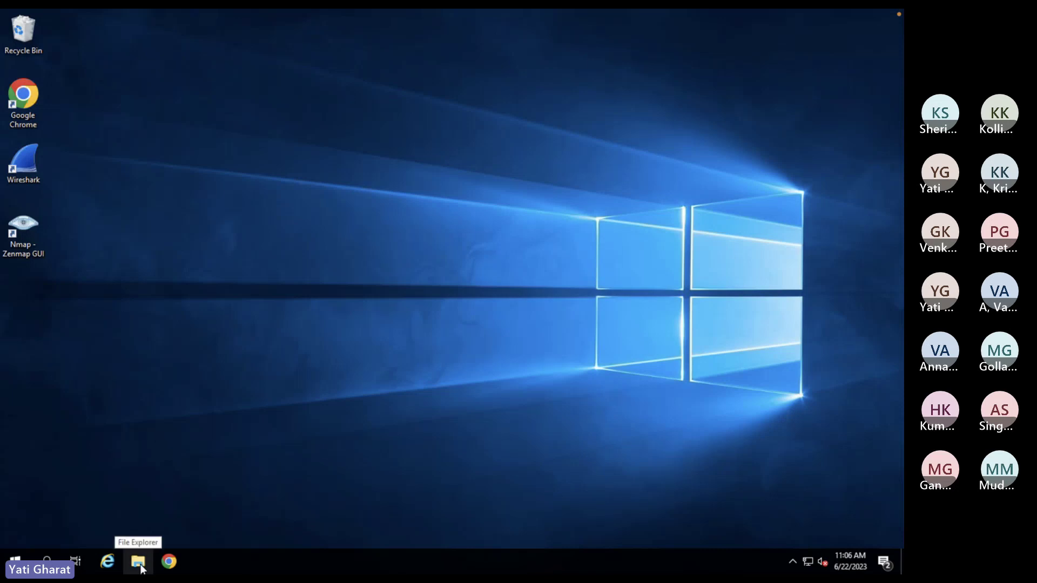
- Create a folder named MyWeb on the desktop and open it
right_click(229, 121)
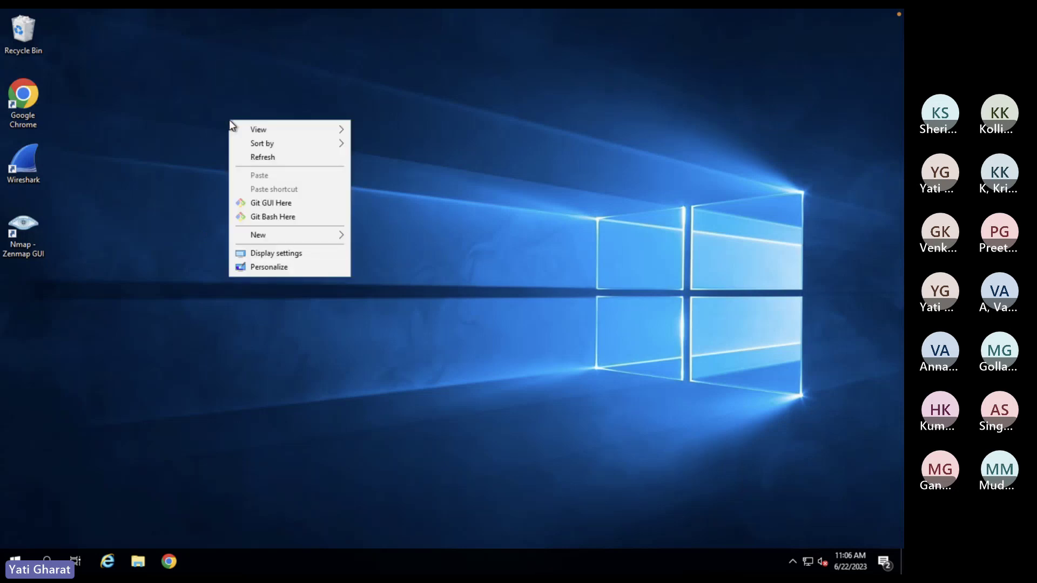
mouse_move(285, 234)
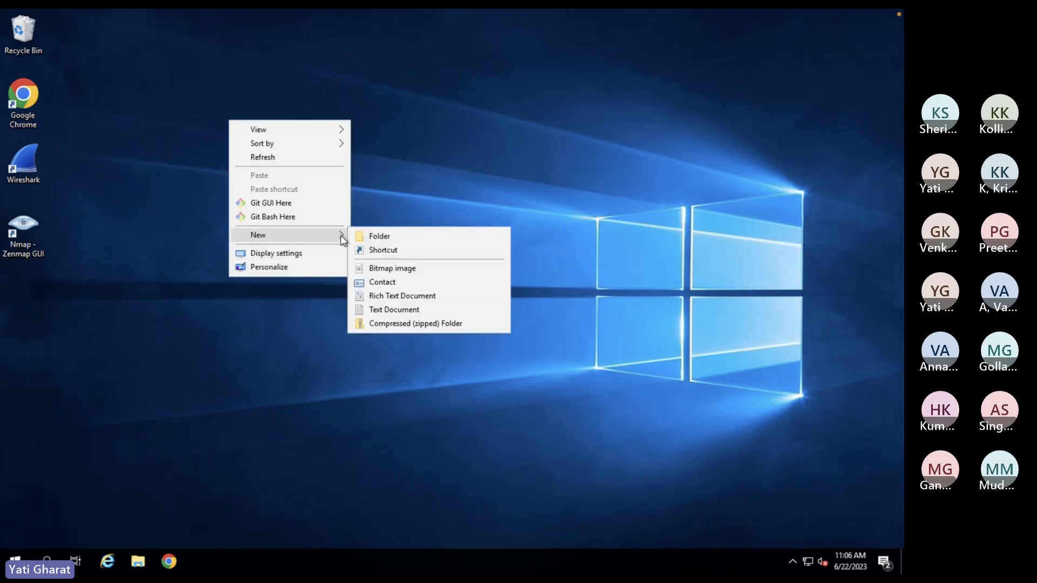
click(394, 238)
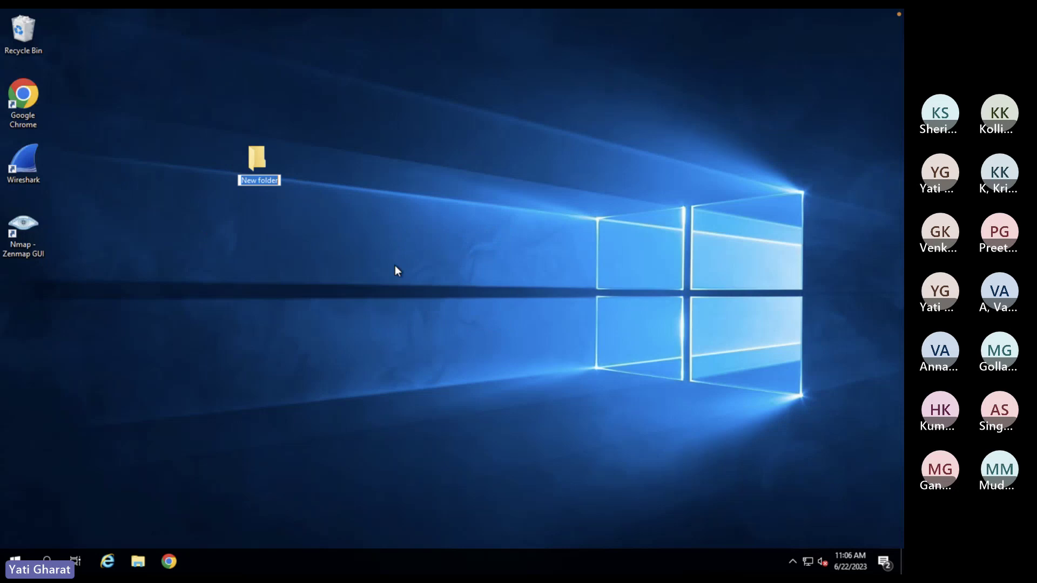
text(MyWeb)
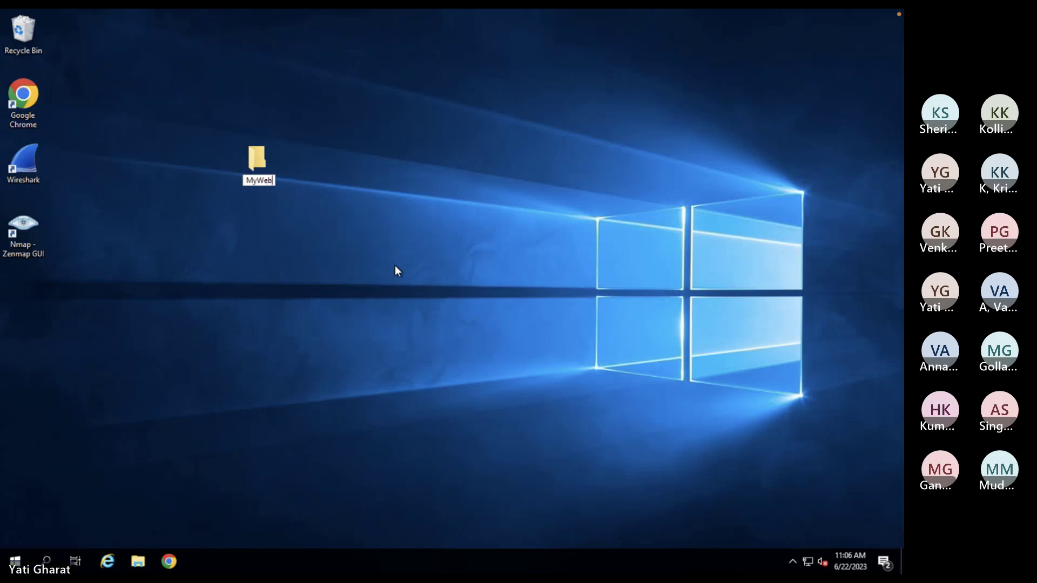
key(Return)
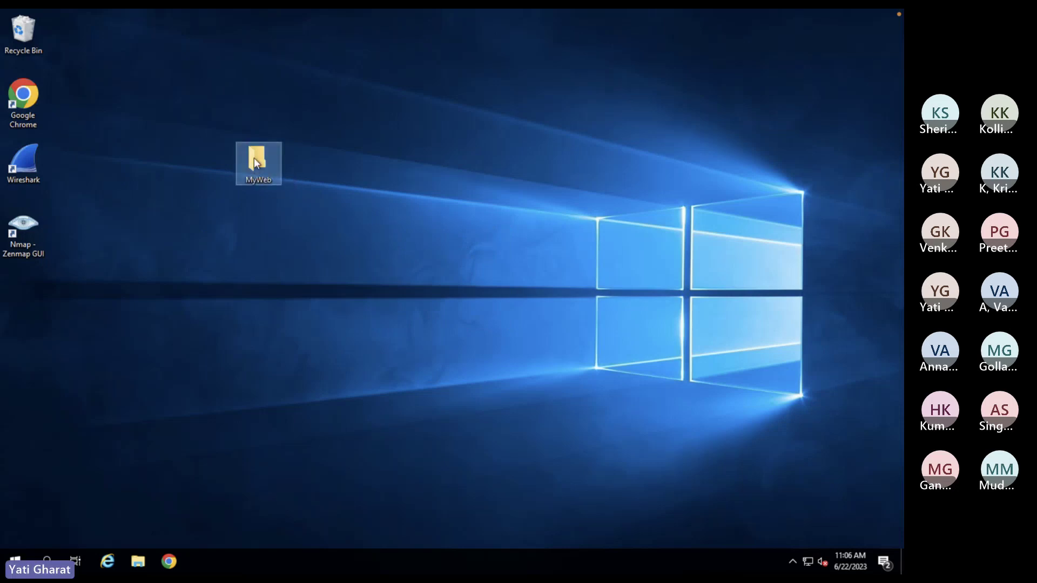
key(Return)
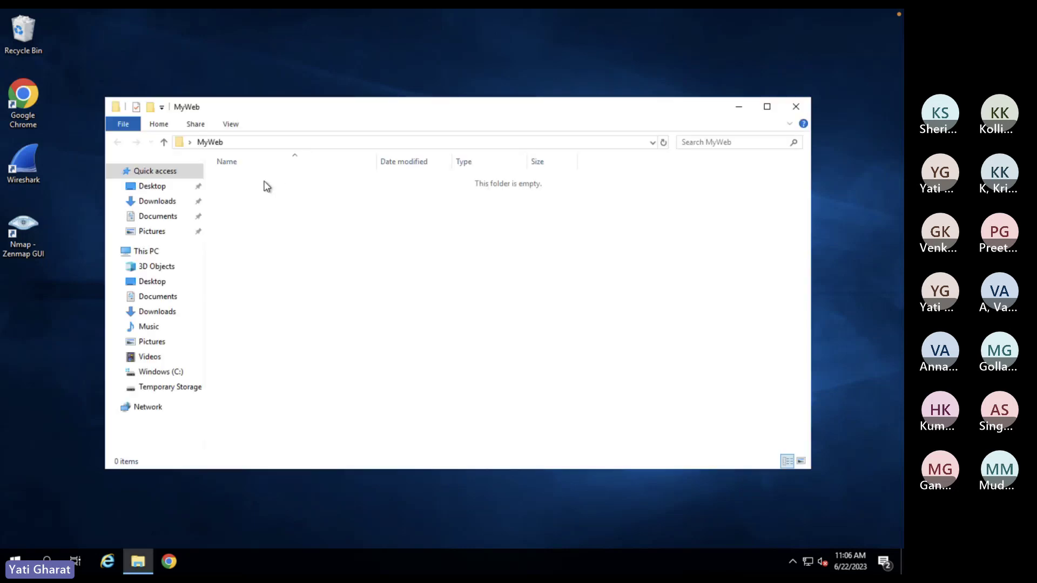
- Create a New Text Document in MyWeb, keeping the default name, and open it in Notepad
right_click(273, 215)
mouse_move(345, 392)
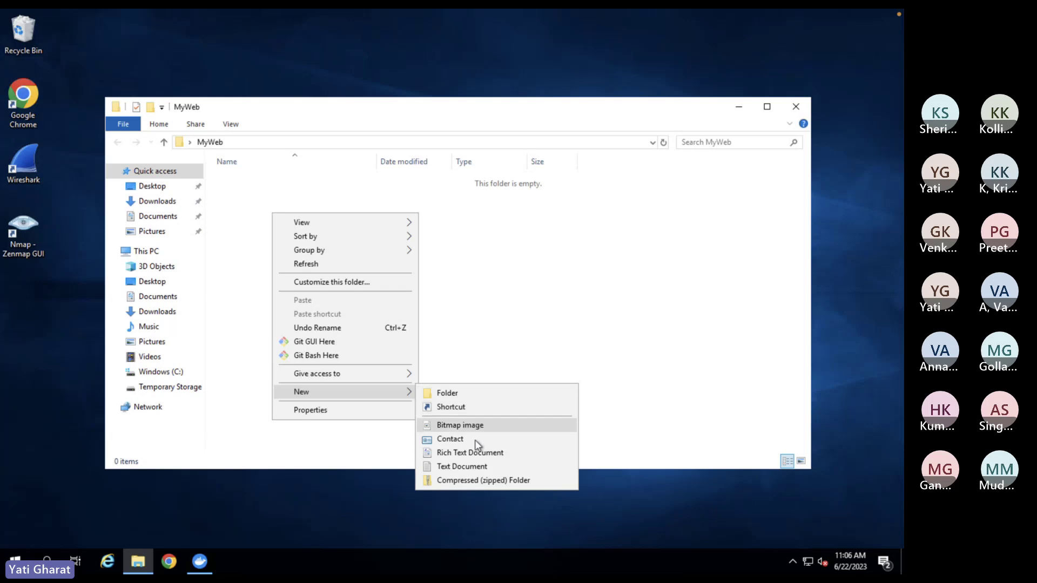
click(478, 467)
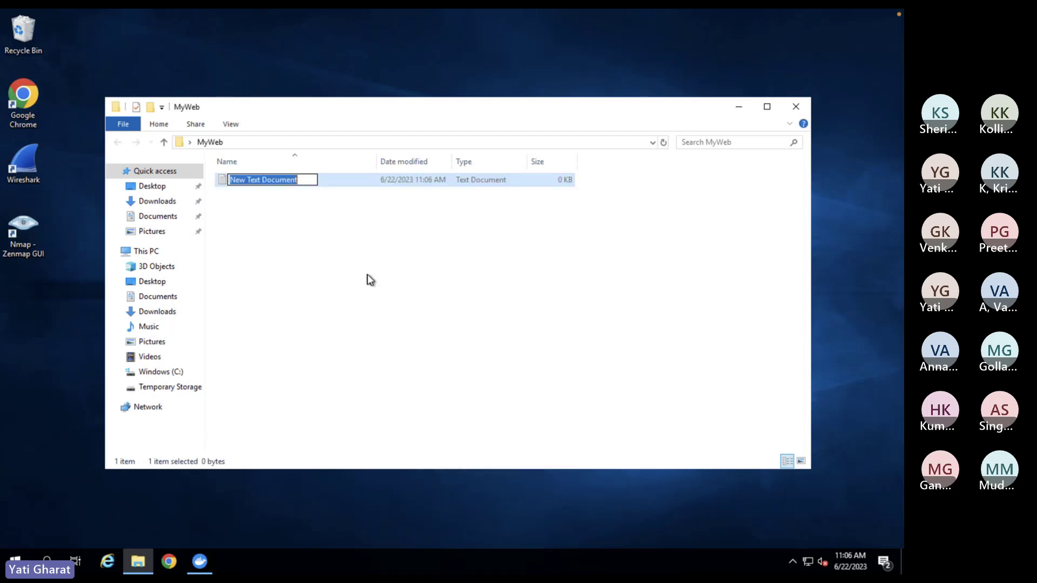
click(303, 230)
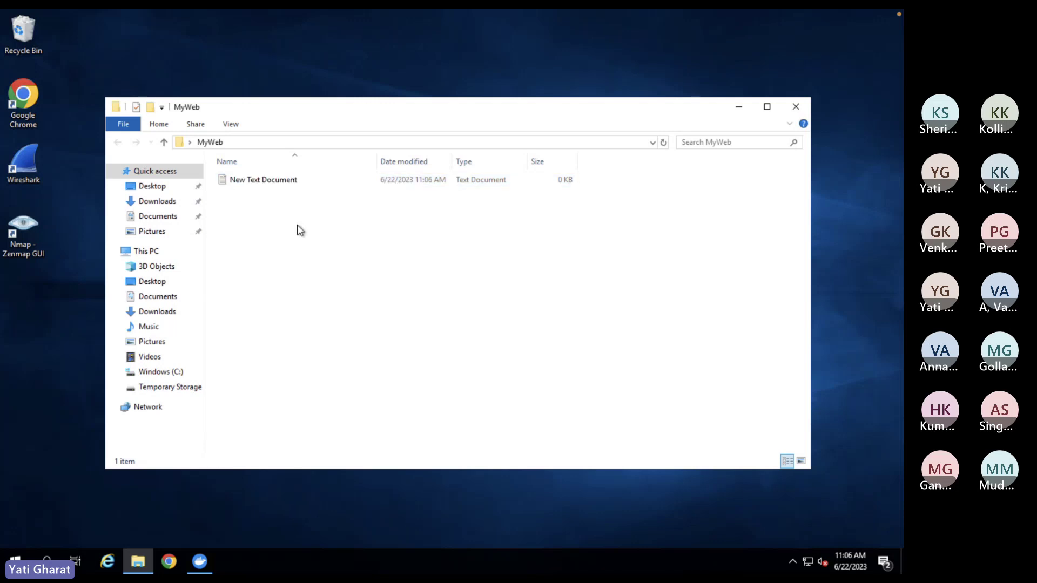
click(256, 182)
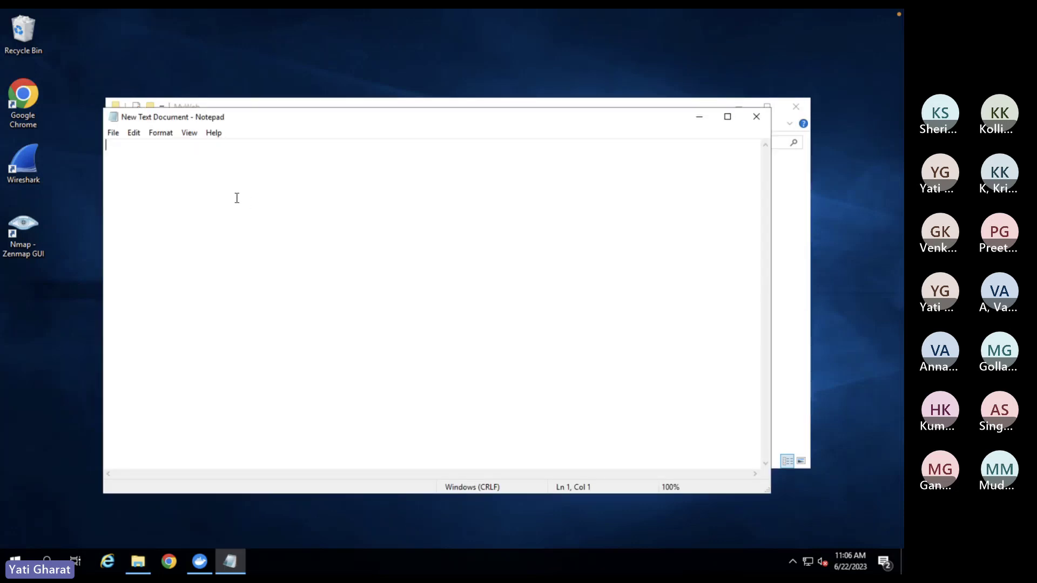
- Type the opening <html> tag and the line 'This is my First Web Site'
text(<html>)
key(Return)
text(This is )
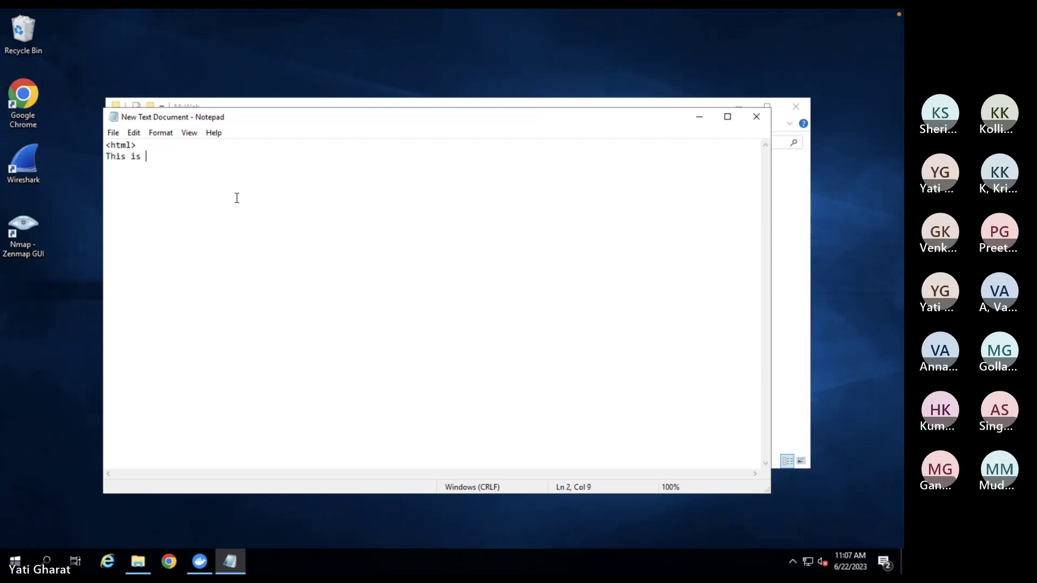
text(my First Web Site)
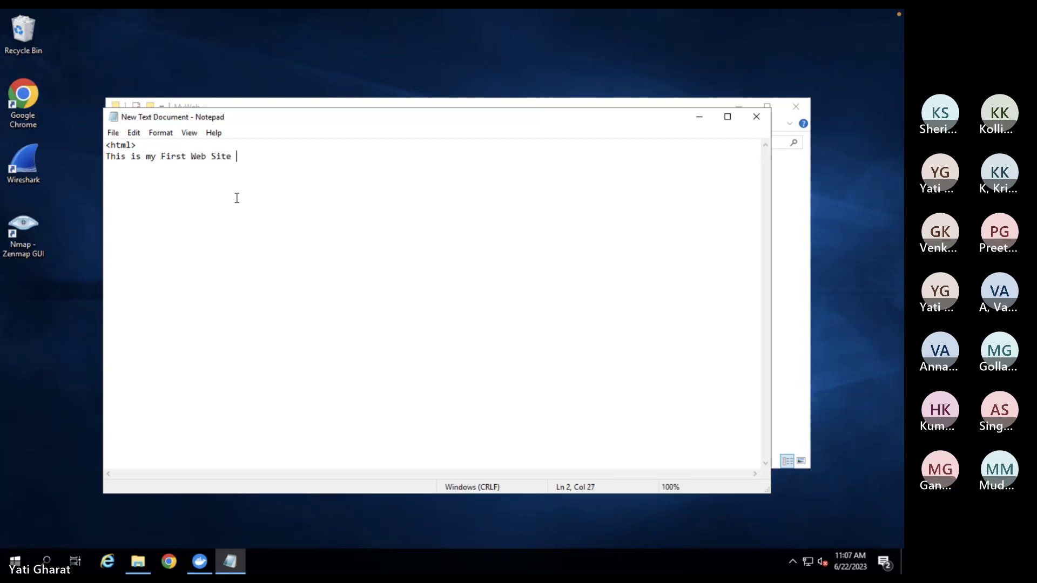
key(Return)
- Add the line 'This Web Server is deployed on IIS' and the closing </html> tag
text(Tho)
key(BackSpace)
text(o)
key(BackSpace)
text(is Web Server is deployed on)
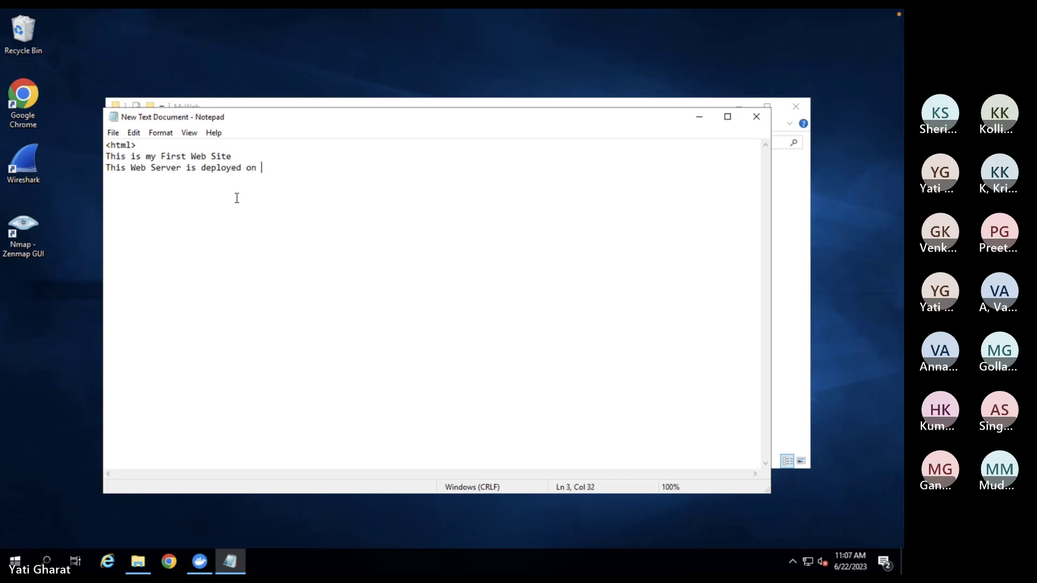
text( IIS)
key(Return)
text(</ht,)
key(BackSpace)
text(ml>)
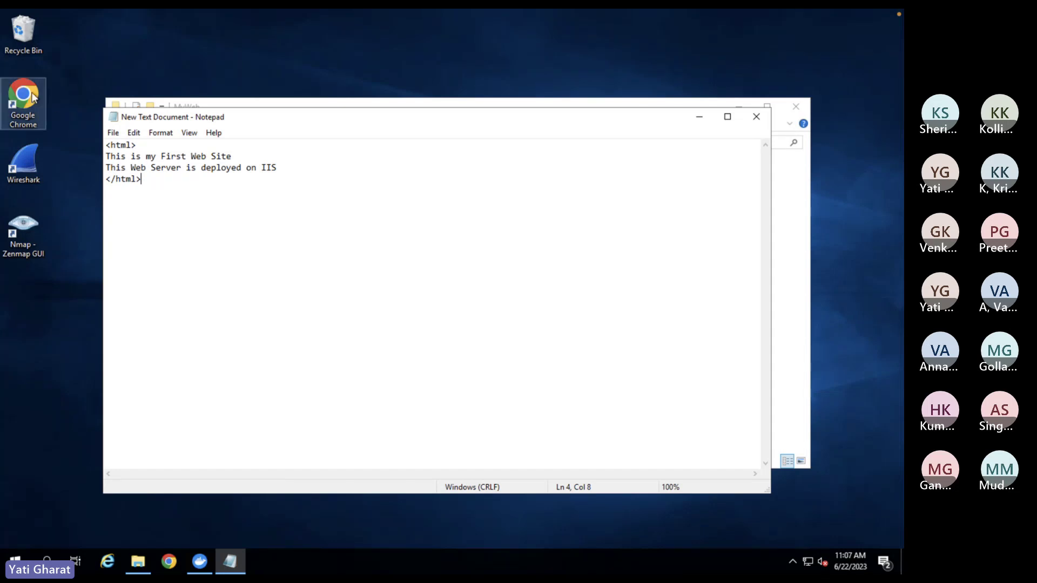
- Save the page as index.html in the MyWeb folder and close Notepad
click(112, 133)
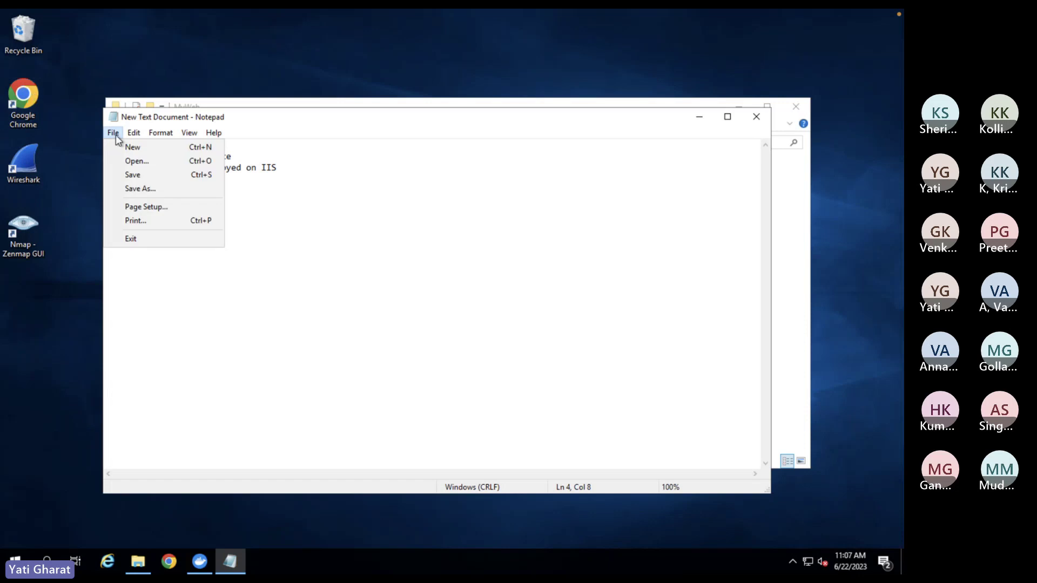
click(147, 184)
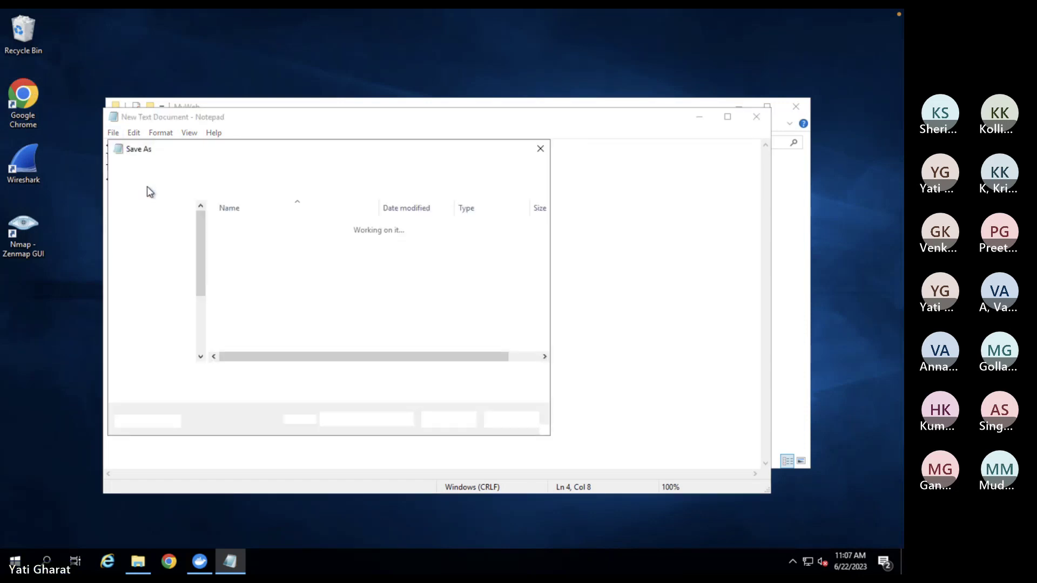
text(inde)
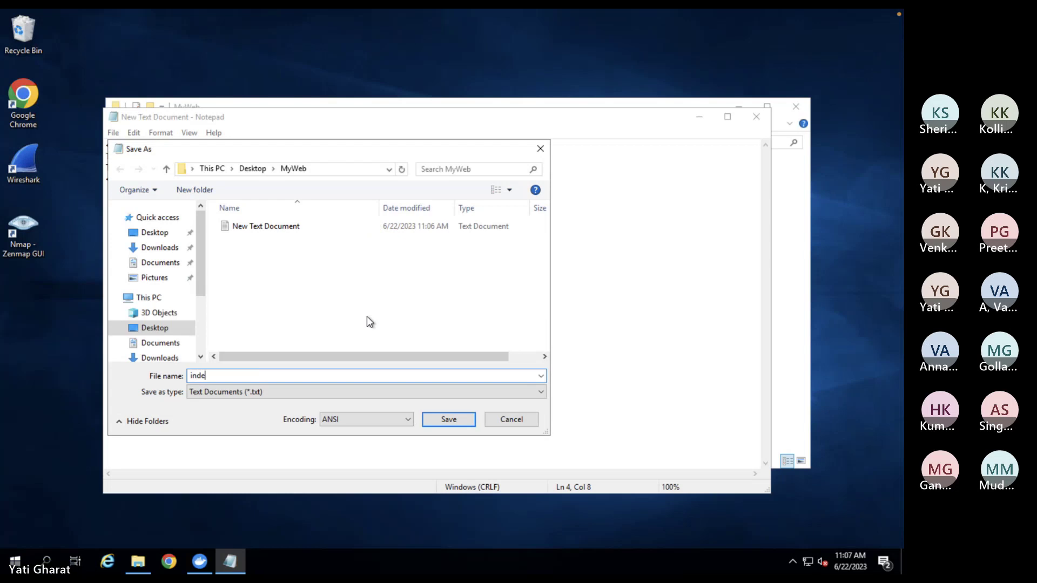
text(x.html)
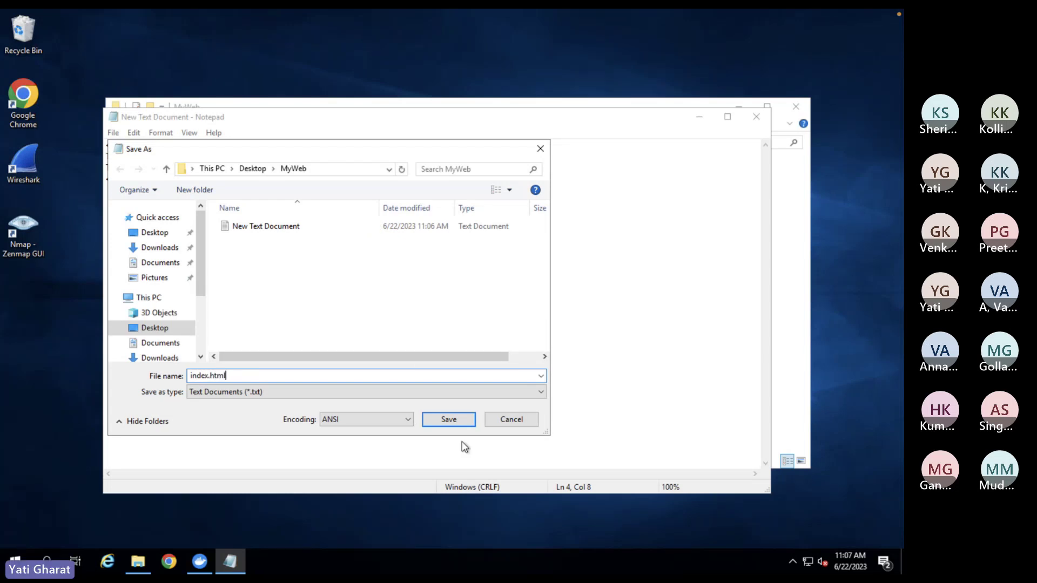
click(445, 418)
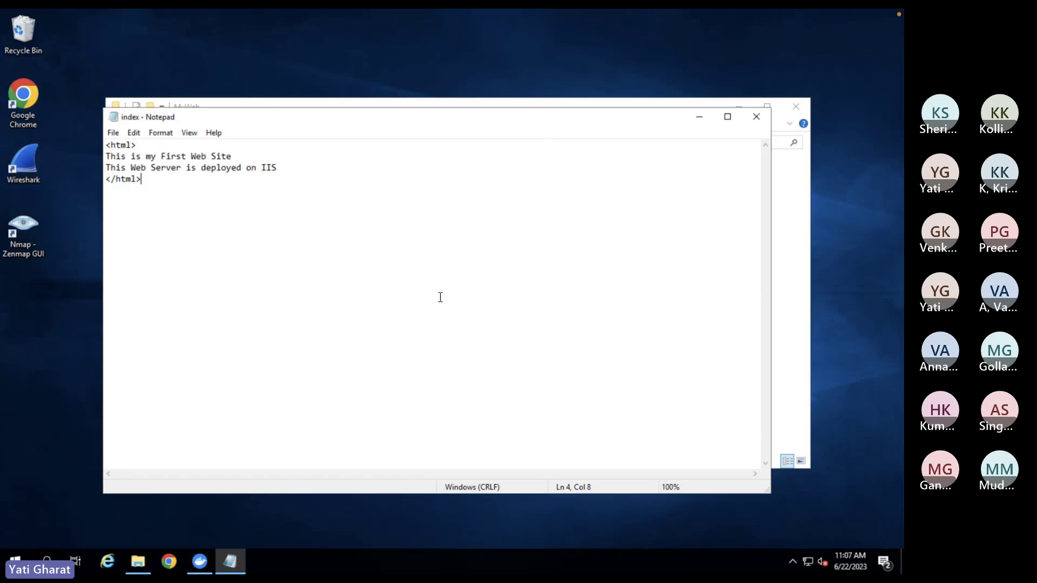
click(757, 117)
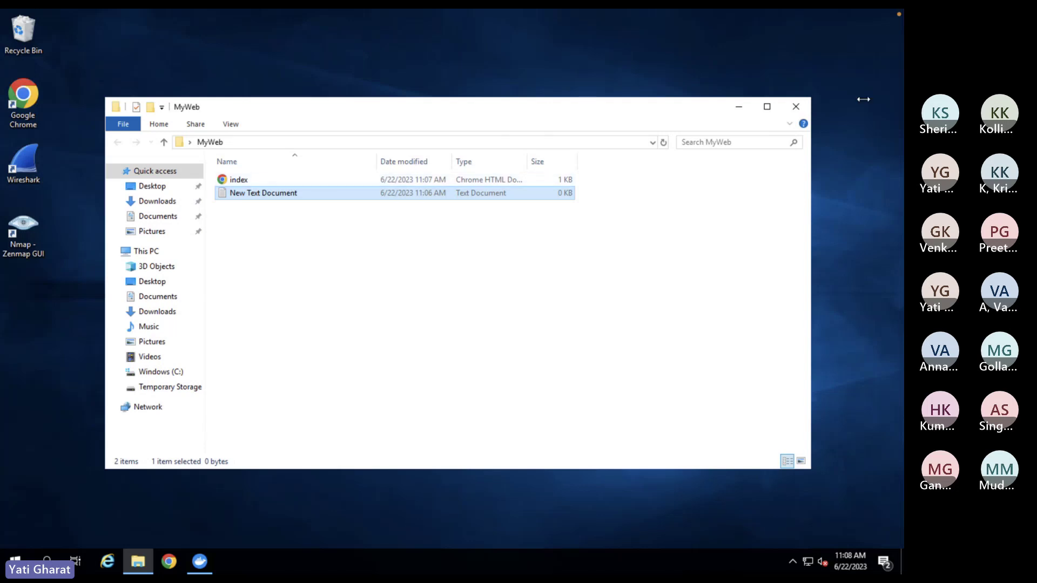
- Close the MyWeb window, dismiss the Docker error, and copy the MyWeb desktop folder
click(799, 107)
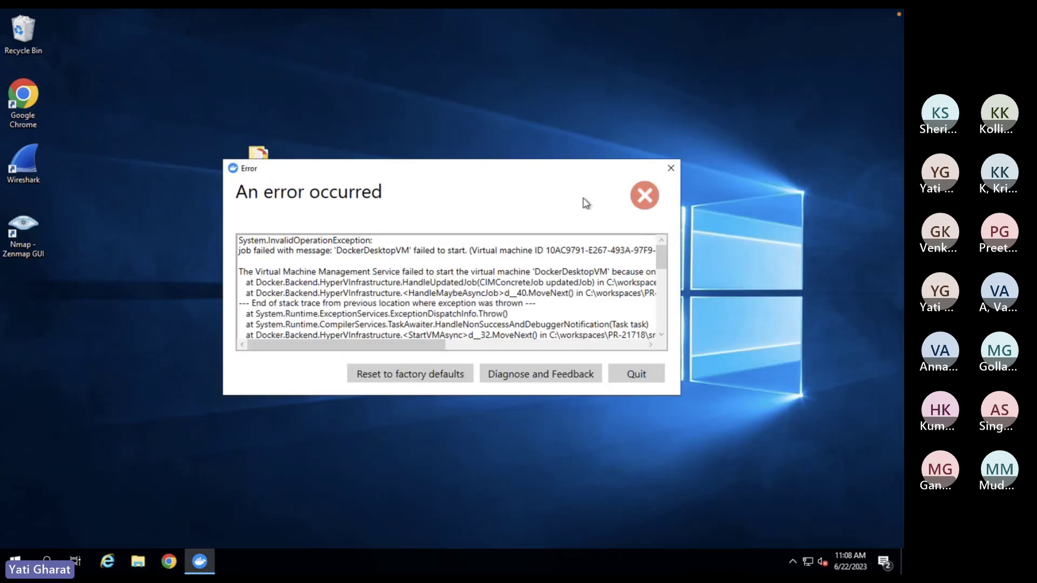
click(670, 168)
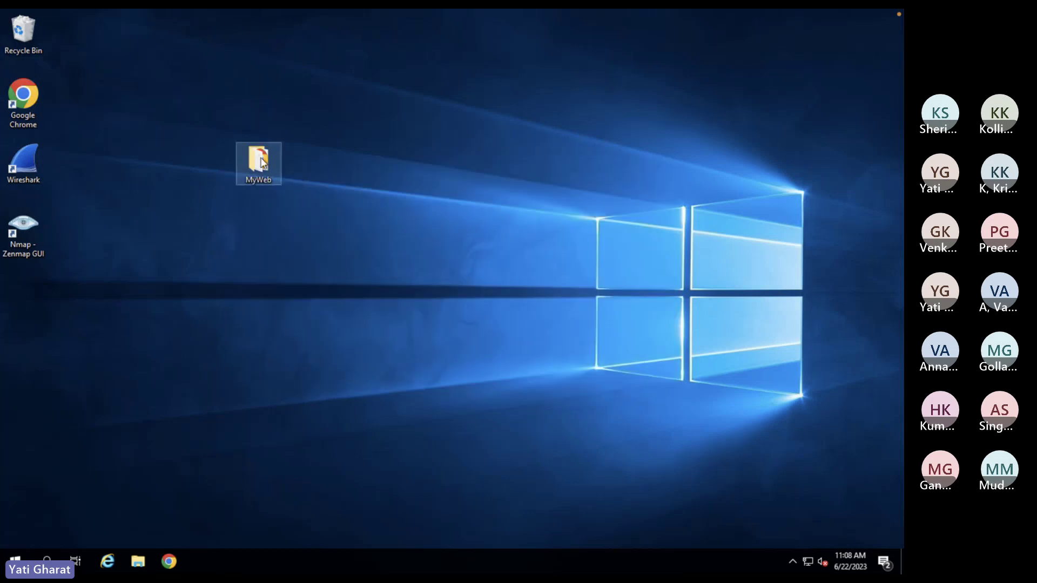
right_click(260, 158)
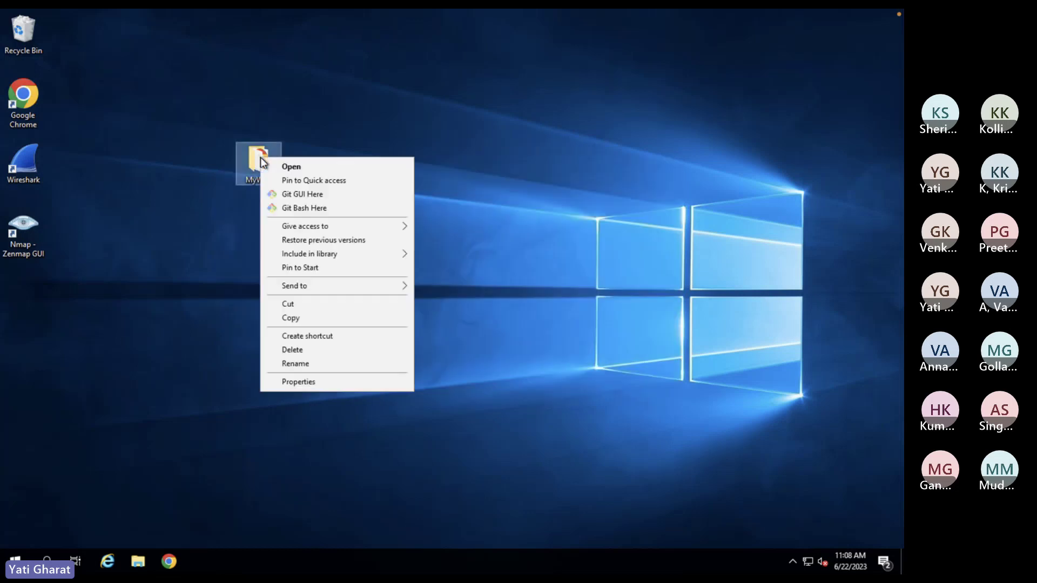
click(304, 319)
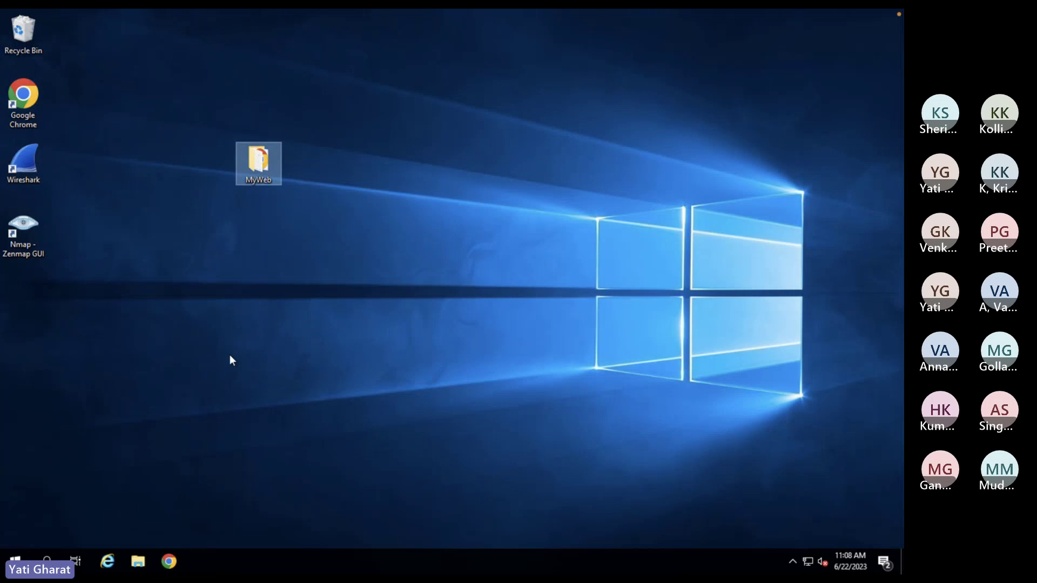
- Browse the Windows (C:) drive, close File Explorer, and search Windows for 'server man'
click(138, 561)
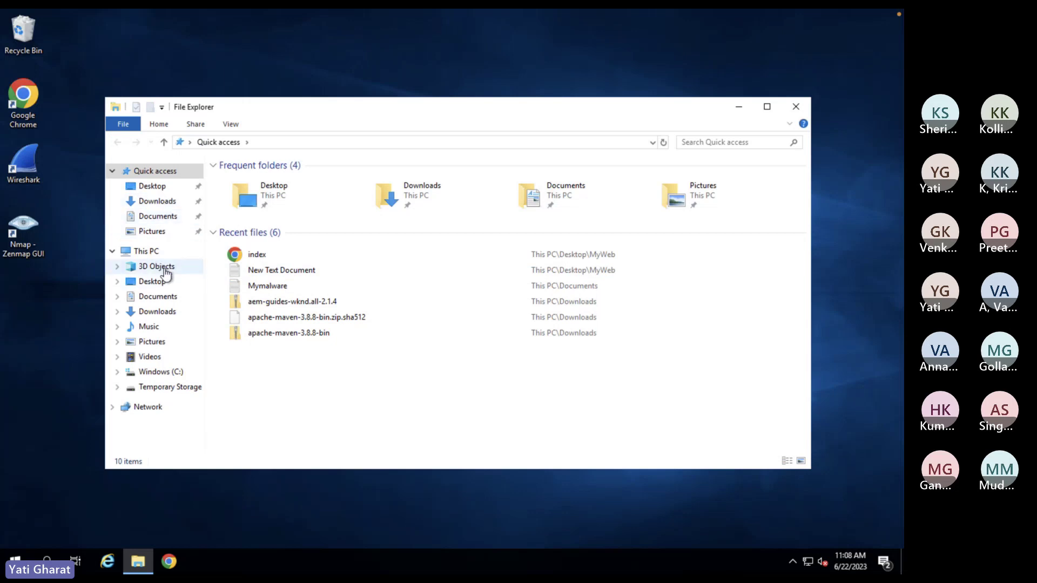
click(175, 378)
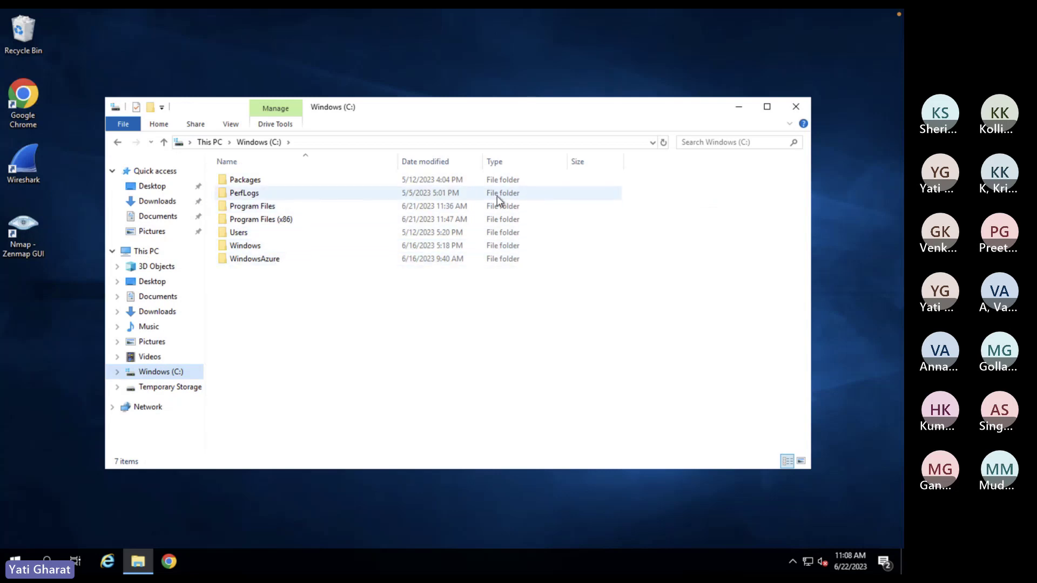
click(795, 112)
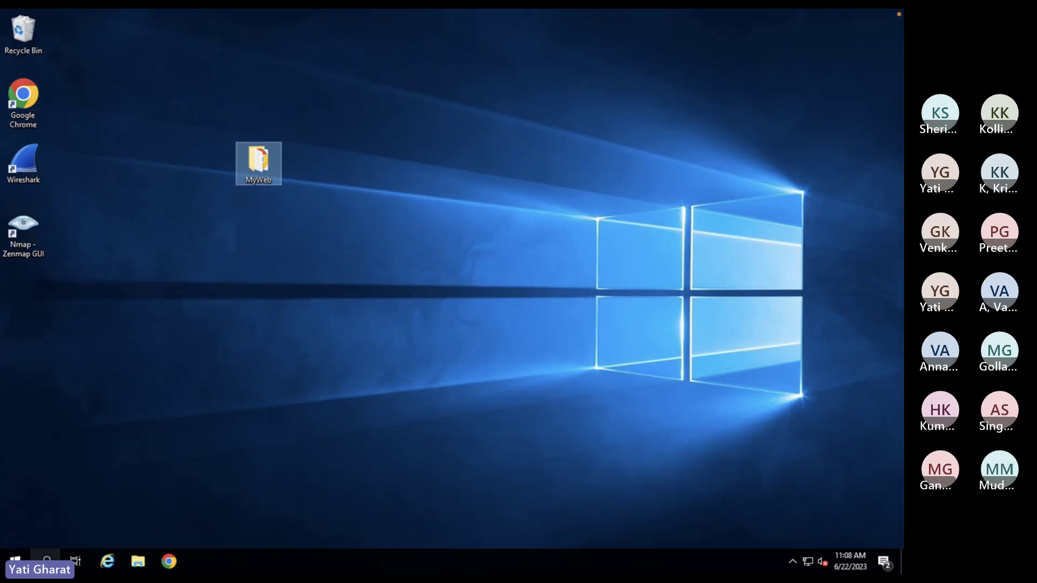
click(46, 561)
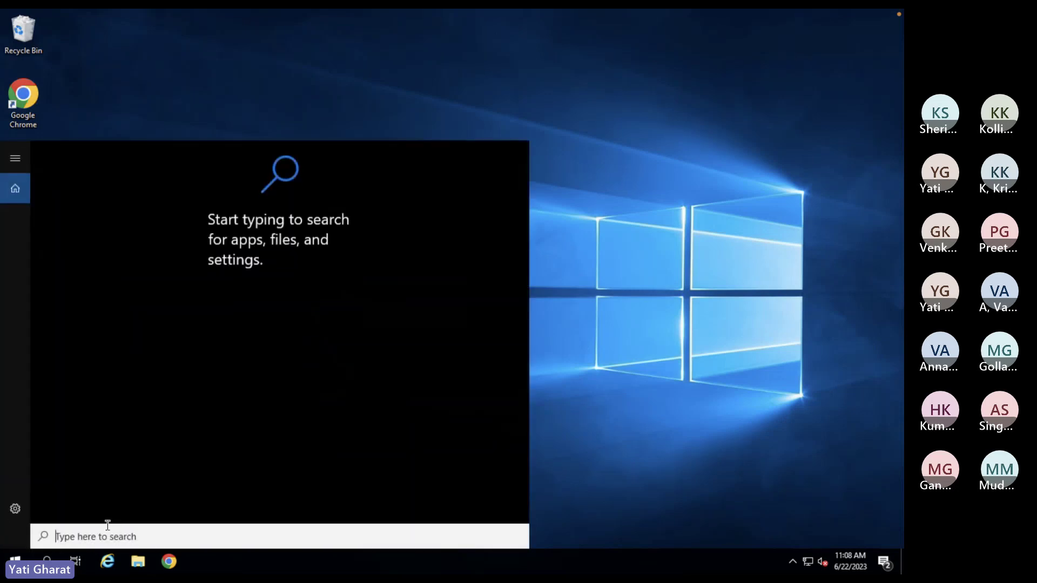
text(server)
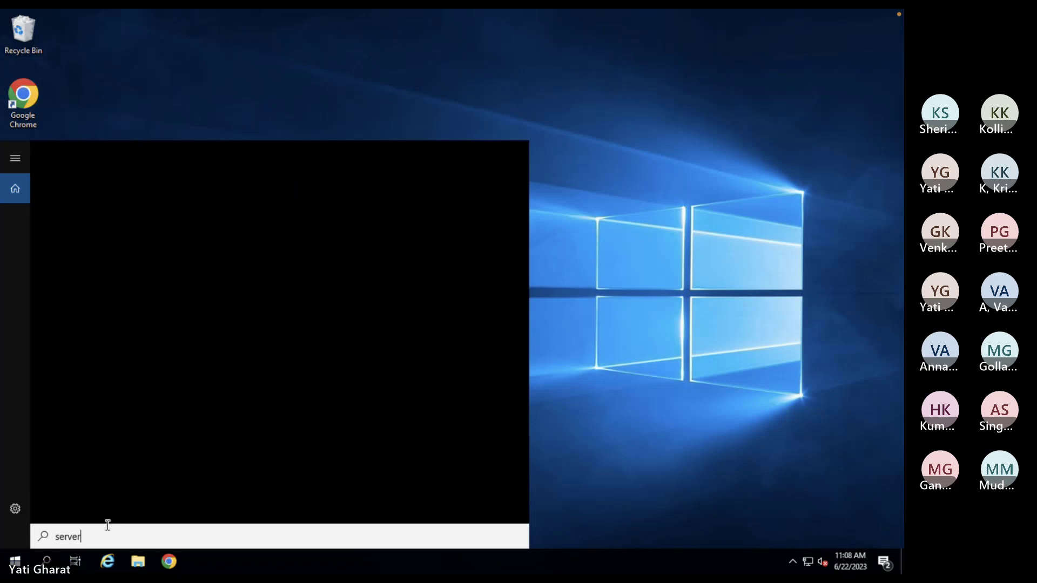
text( man)
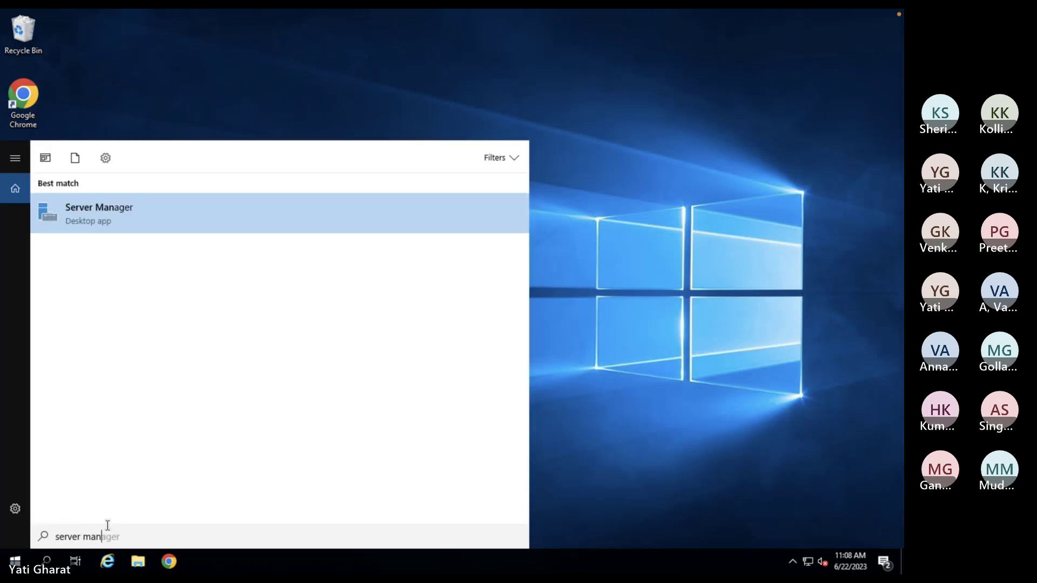
- Launch Server Manager from the search results and move its window to the top-left
click(120, 220)
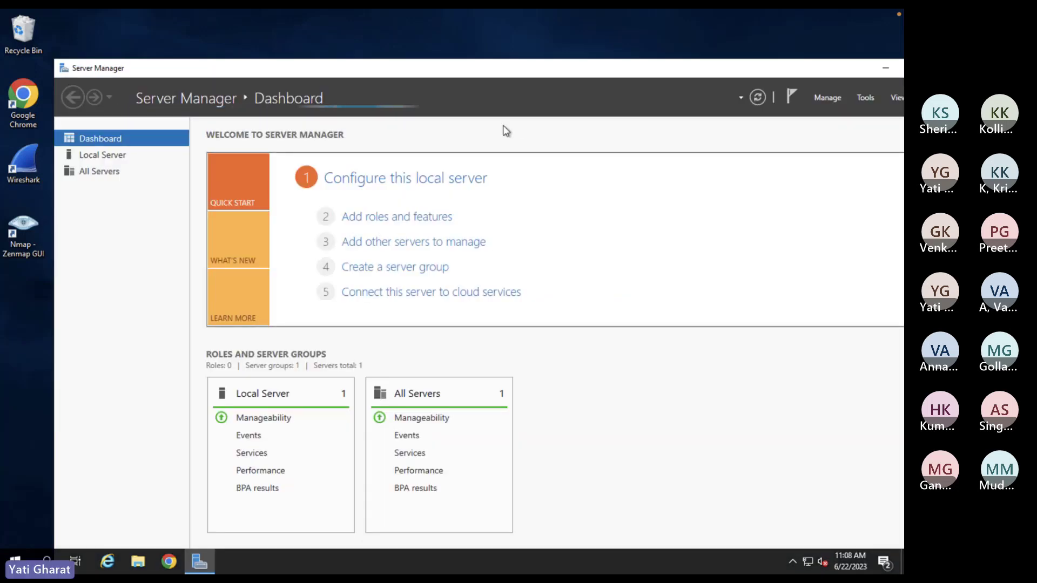
drag(486, 70, 436, 28)
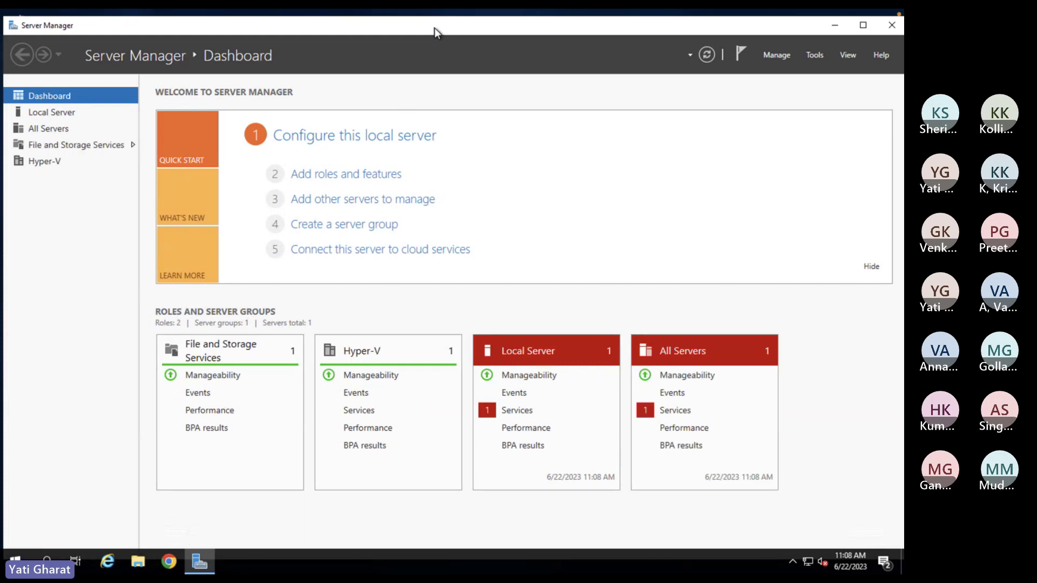
- In Add Roles and Features, select Web Server (IIS) with its management tools for this server
click(356, 178)
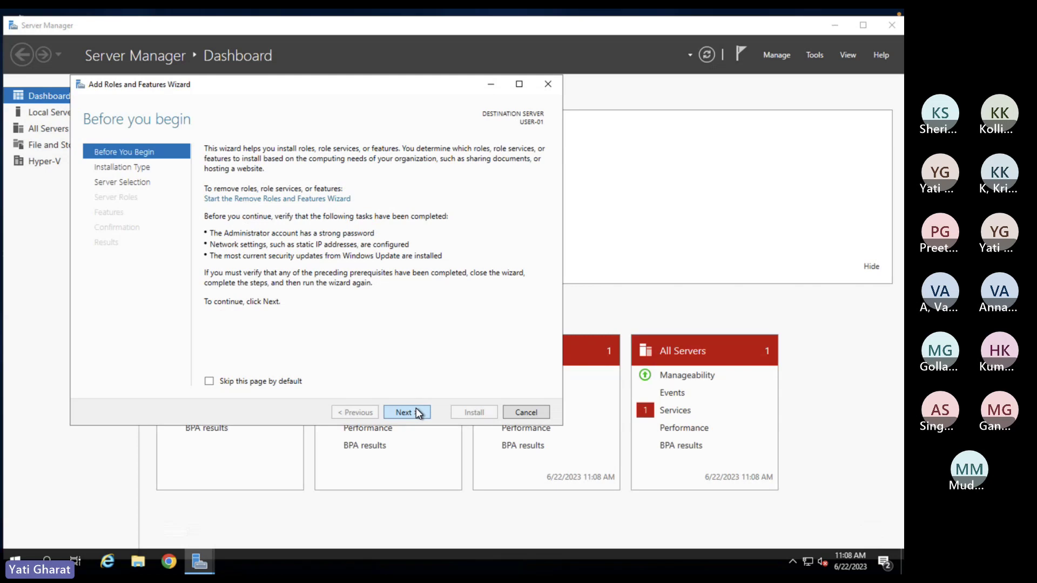
click(417, 412)
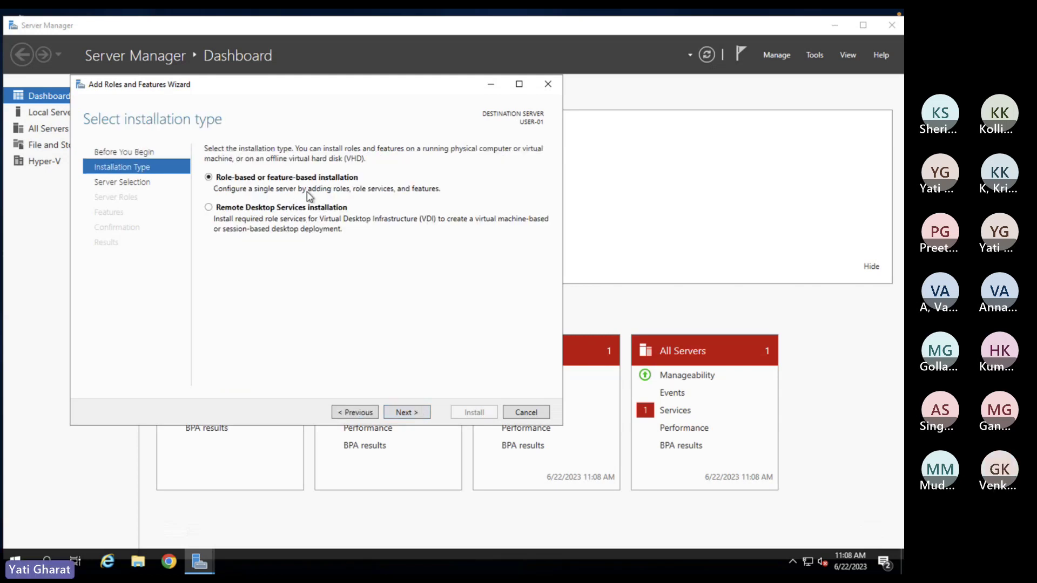
click(410, 413)
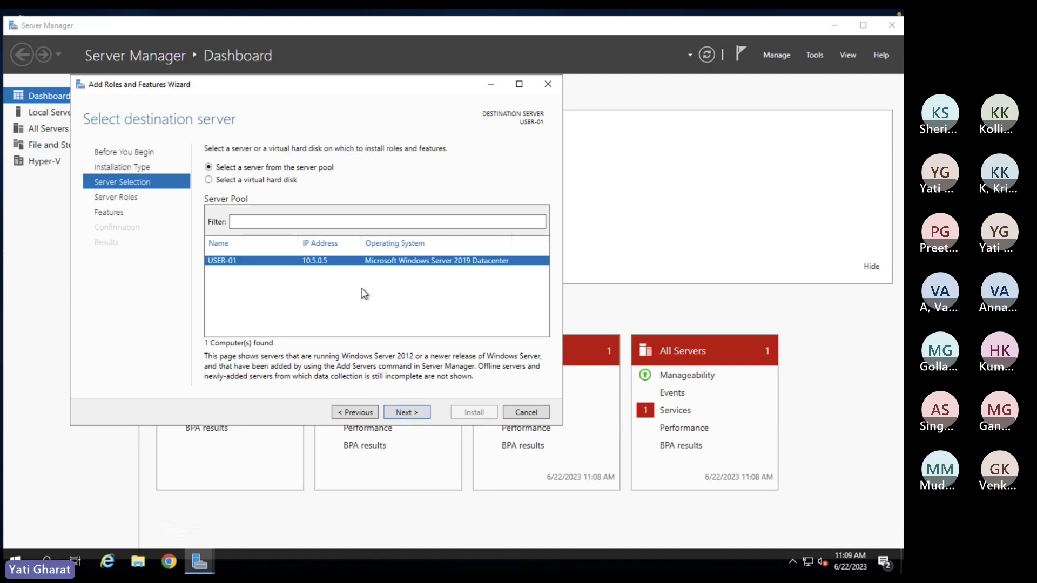
click(397, 413)
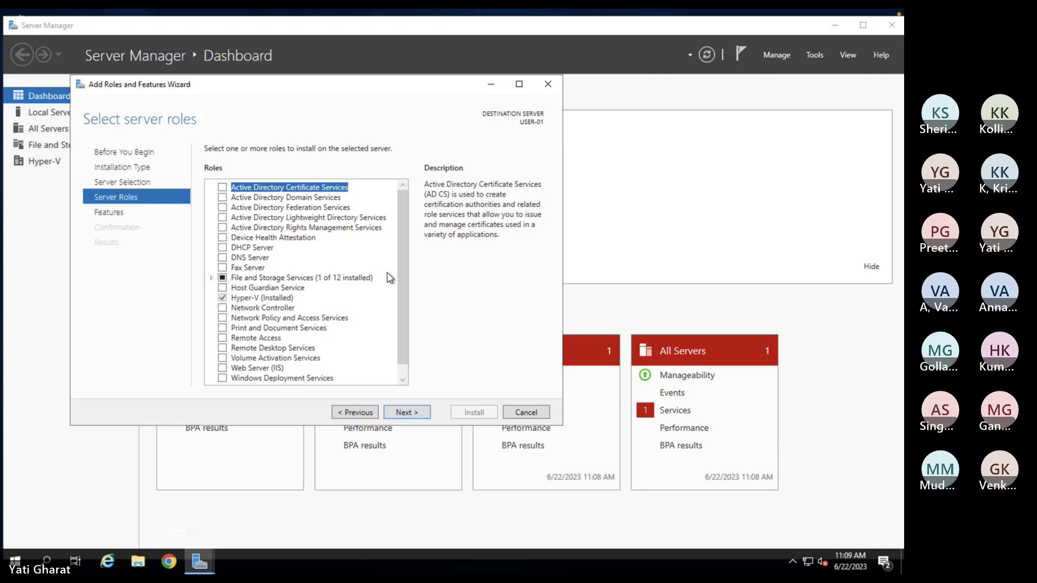
click(226, 371)
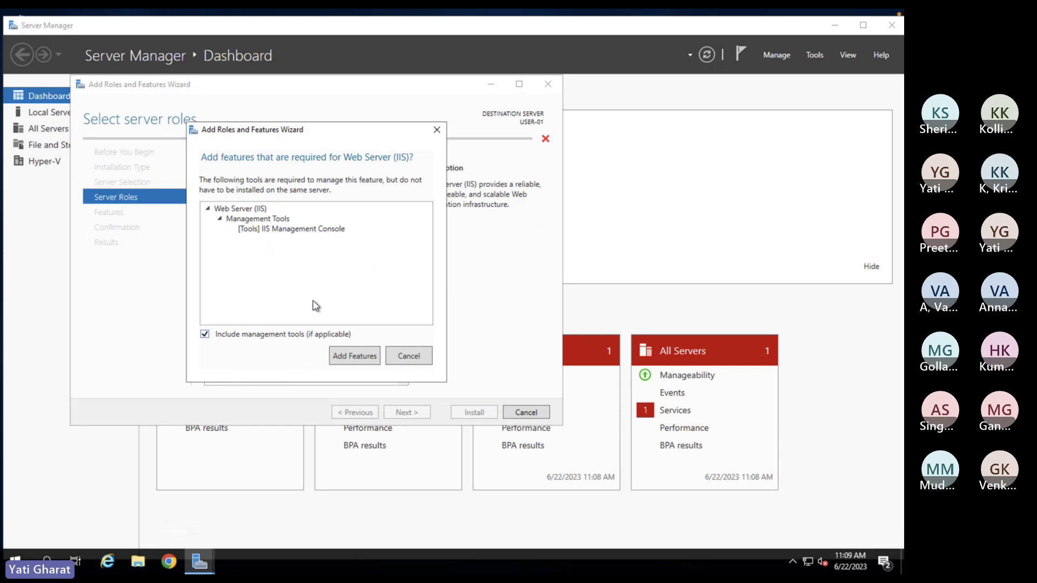
click(355, 357)
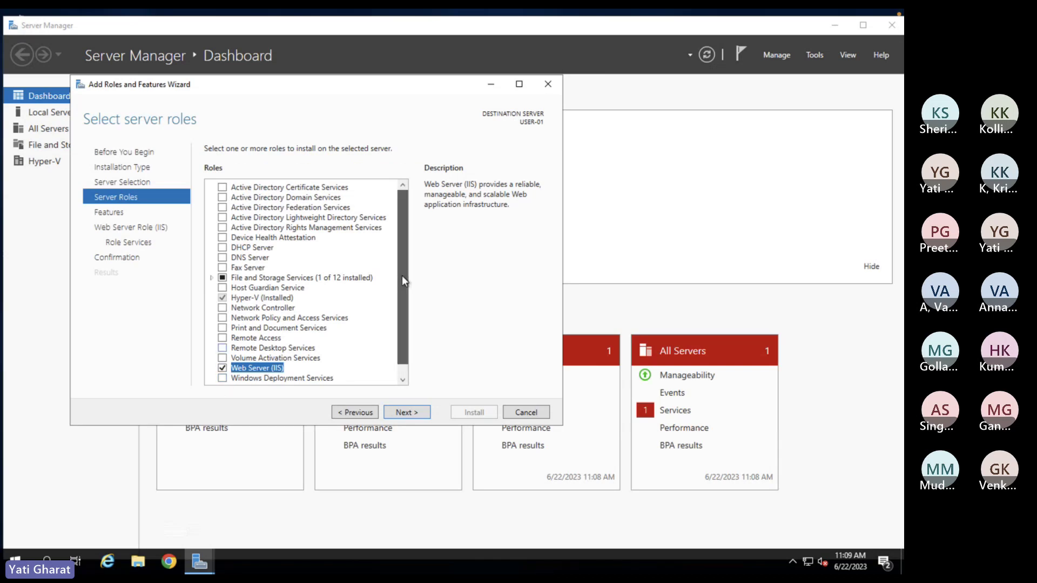
- Keep the default features and IIS role services, then start the installation
scroll(402, 275, down, 1)
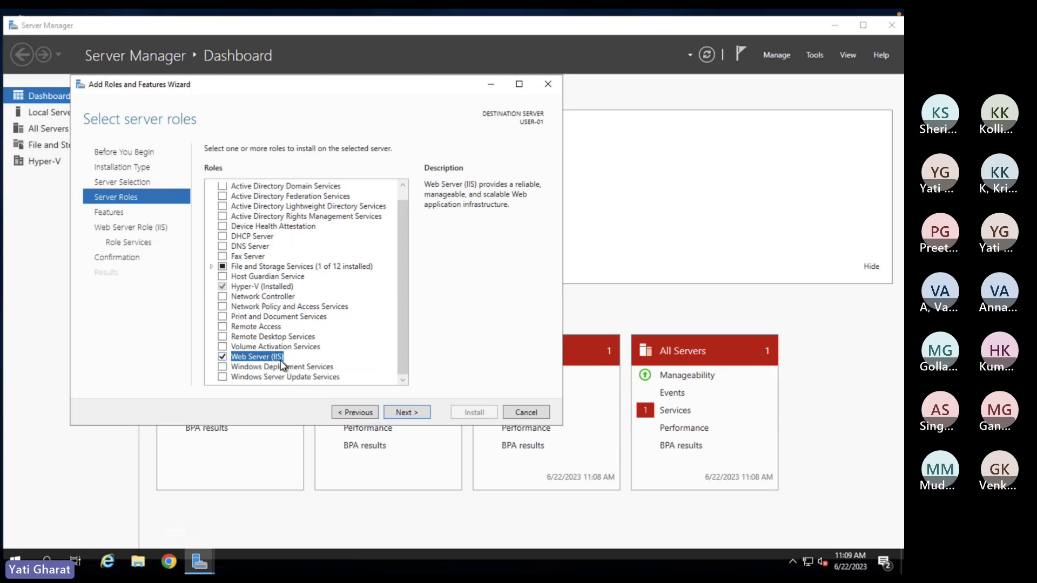
click(406, 413)
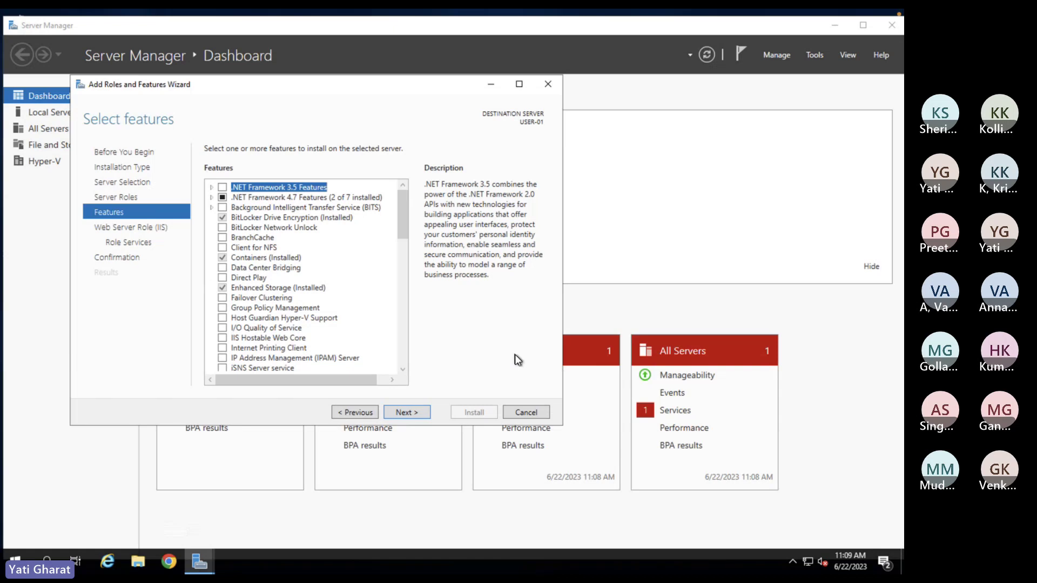
click(416, 420)
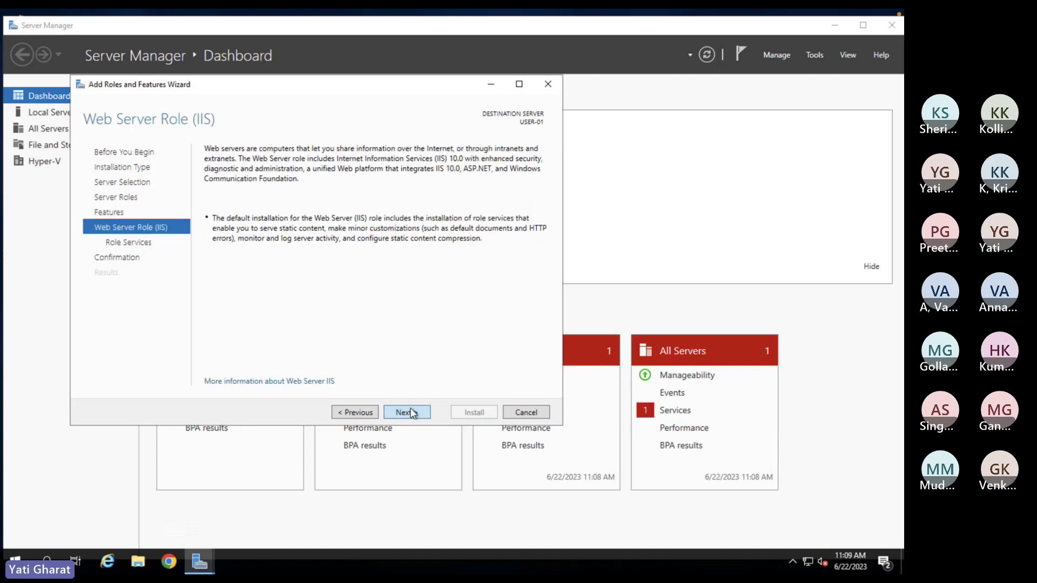
click(409, 410)
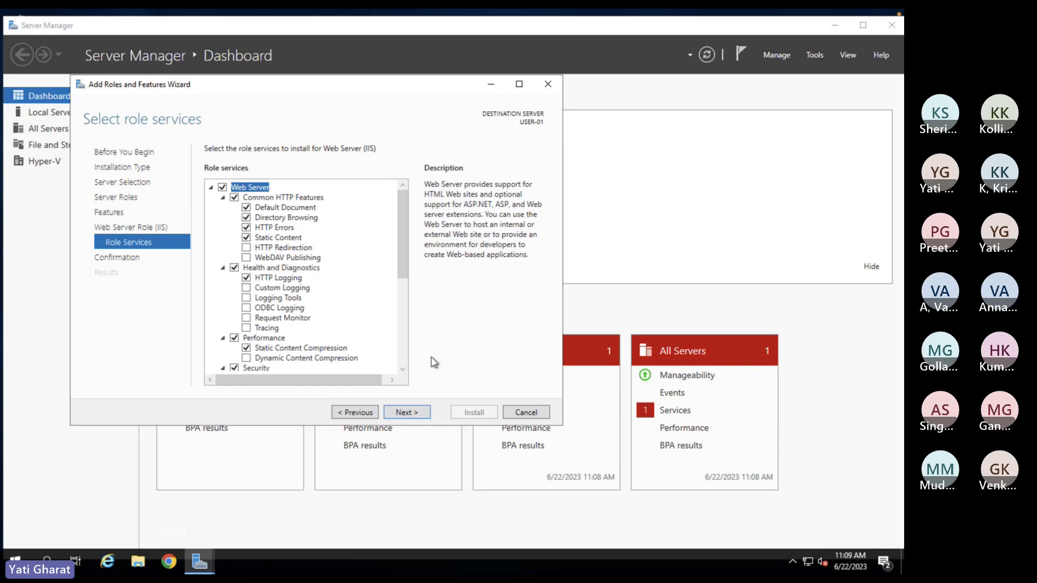
click(402, 417)
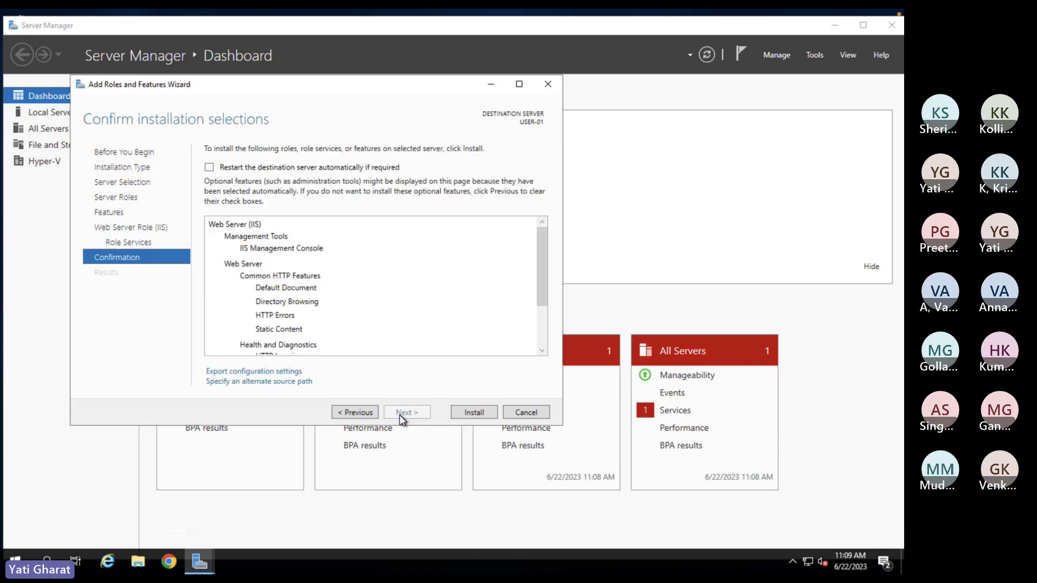
click(475, 413)
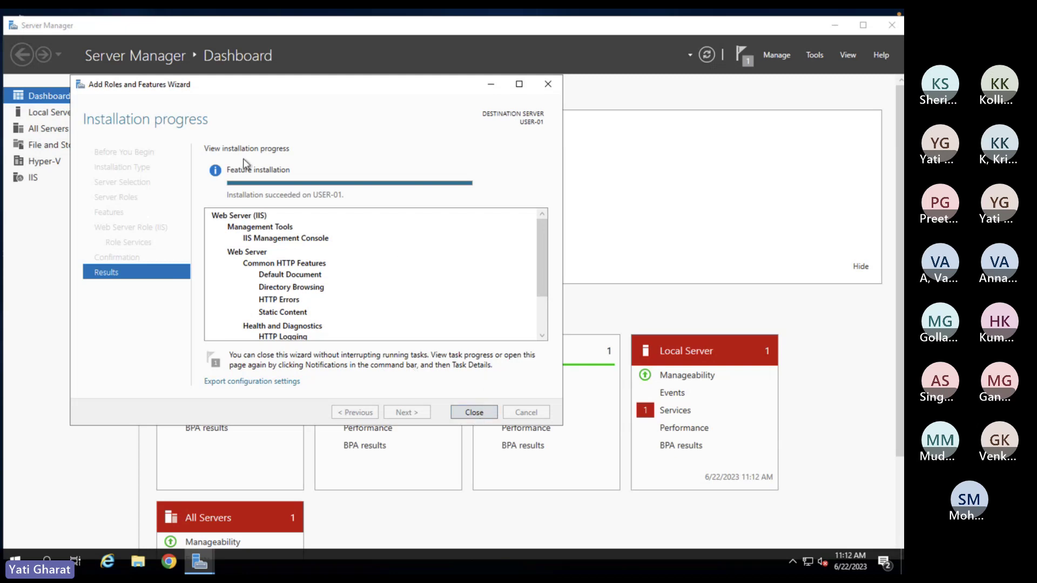
- Close the wizard once the Web Server (IIS) installation has succeeded
click(476, 412)
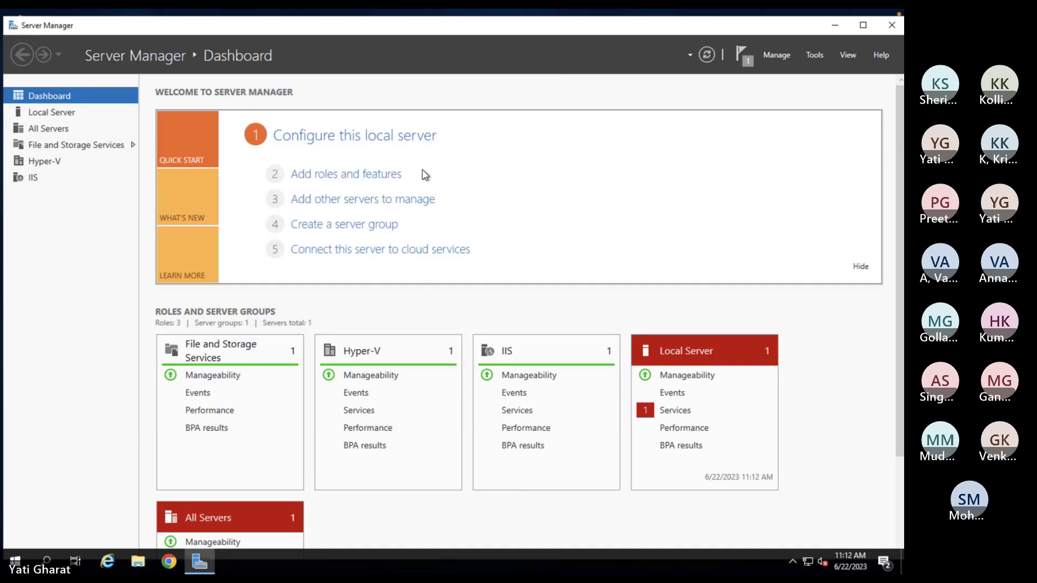
- Launch Internet Information Services (IIS) Manager from Server Manager's IIS page using the Tools menu
click(33, 180)
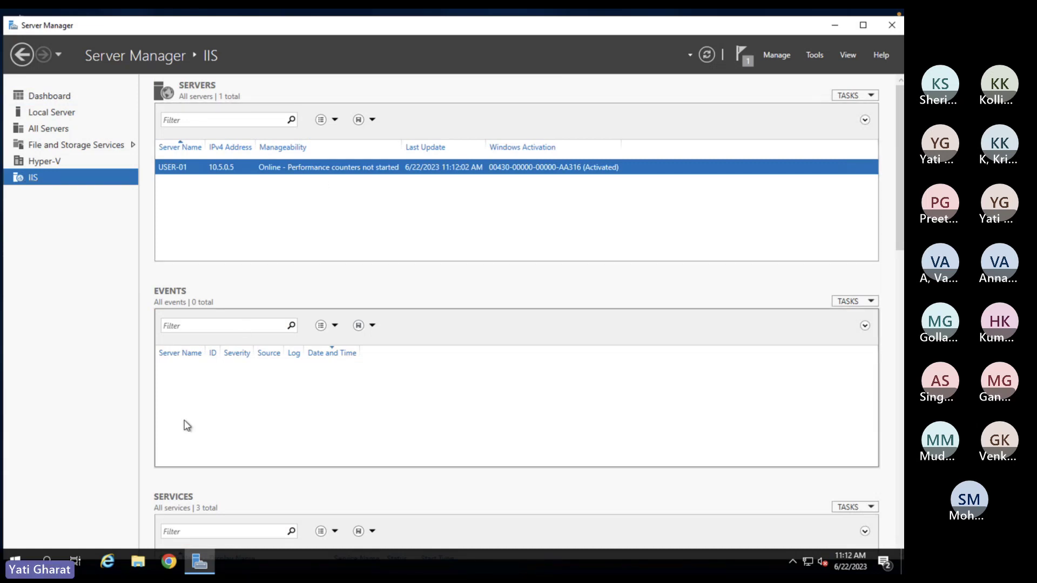
click(783, 54)
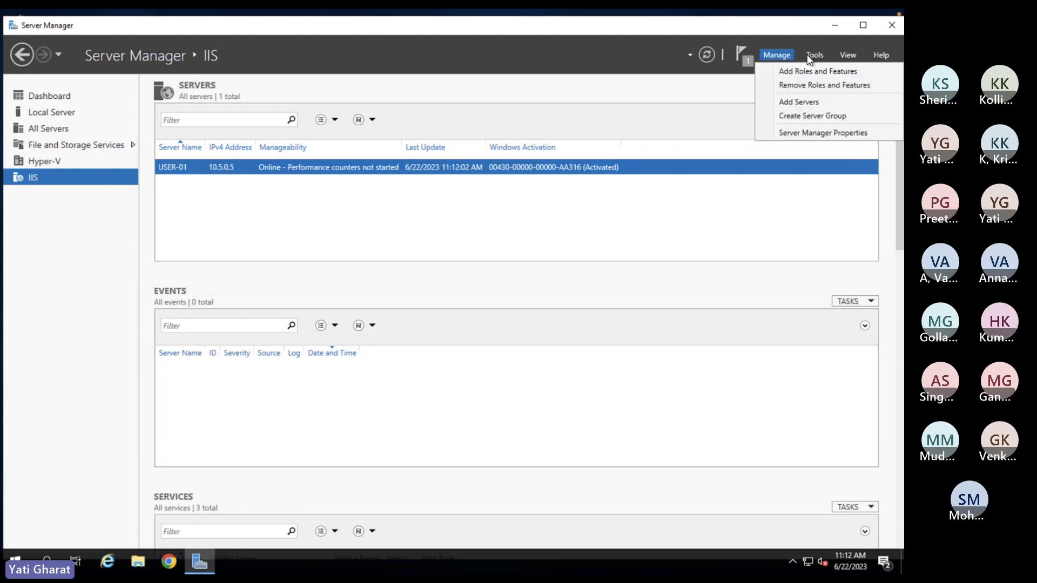
click(819, 50)
click(819, 50)
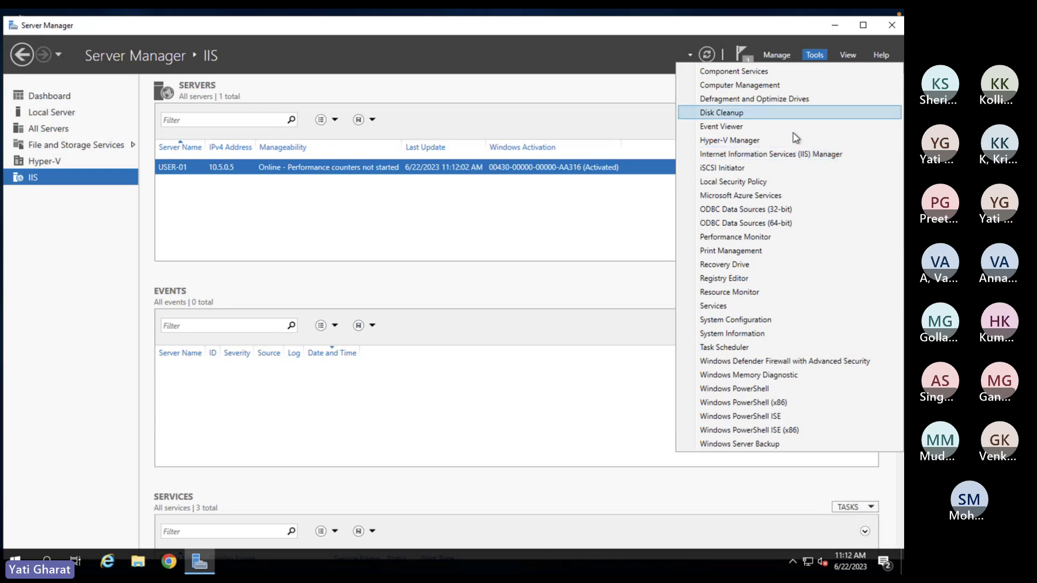
click(786, 158)
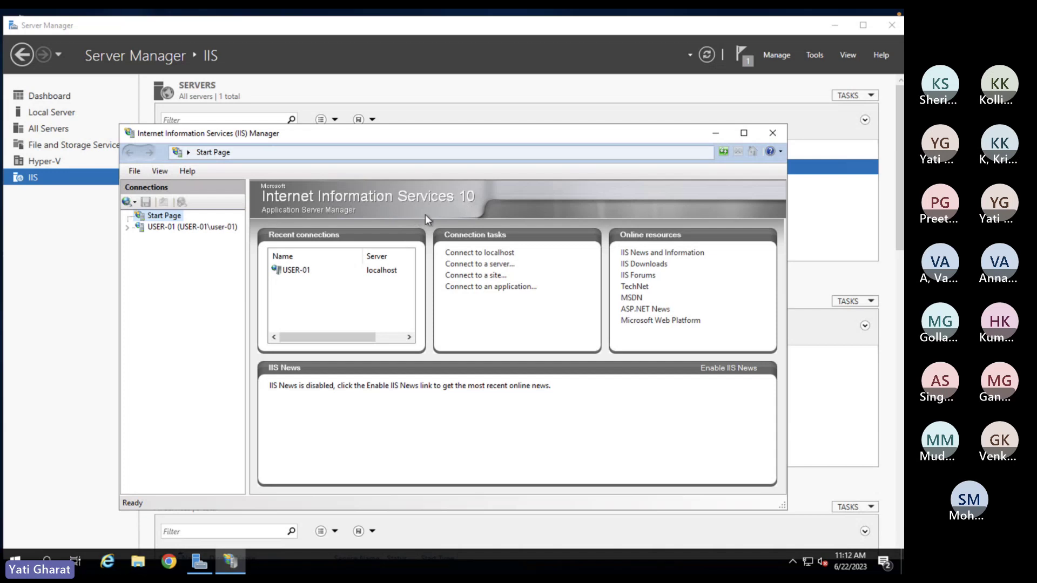
- Browse File Explorer to C:\inetpub\wwwroot
click(138, 563)
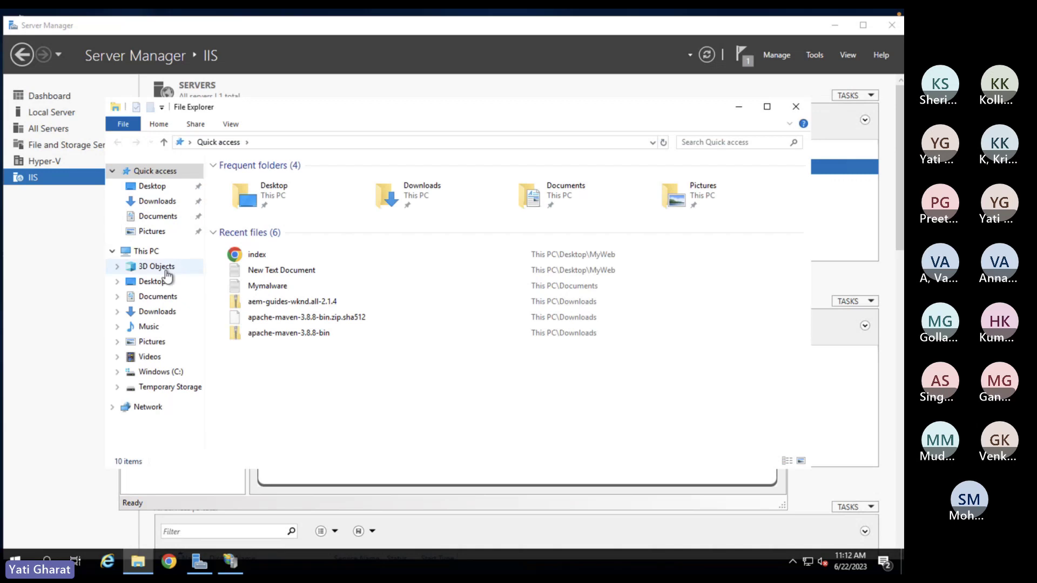
click(159, 372)
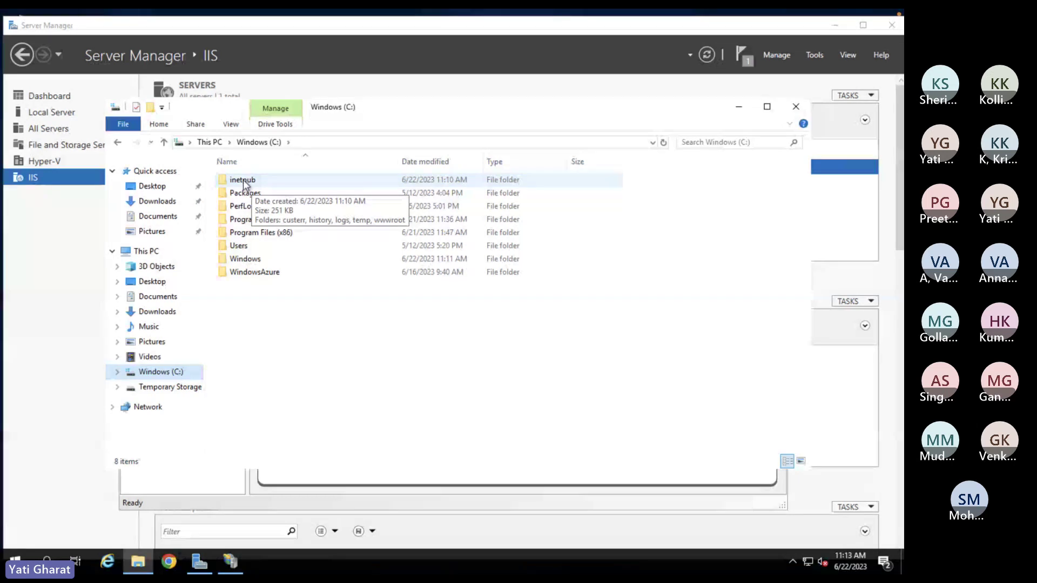
double_click(243, 182)
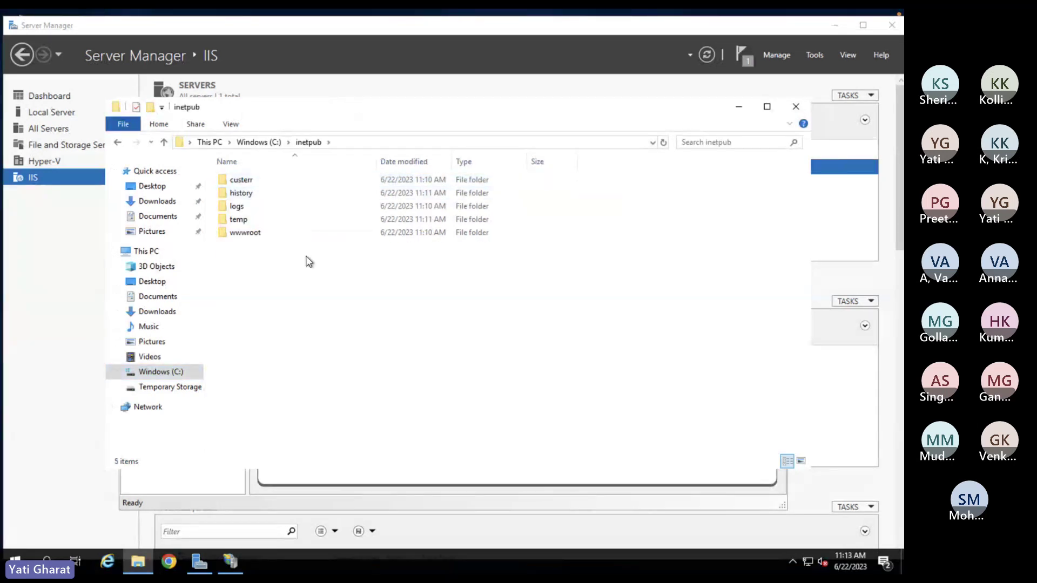
double_click(257, 238)
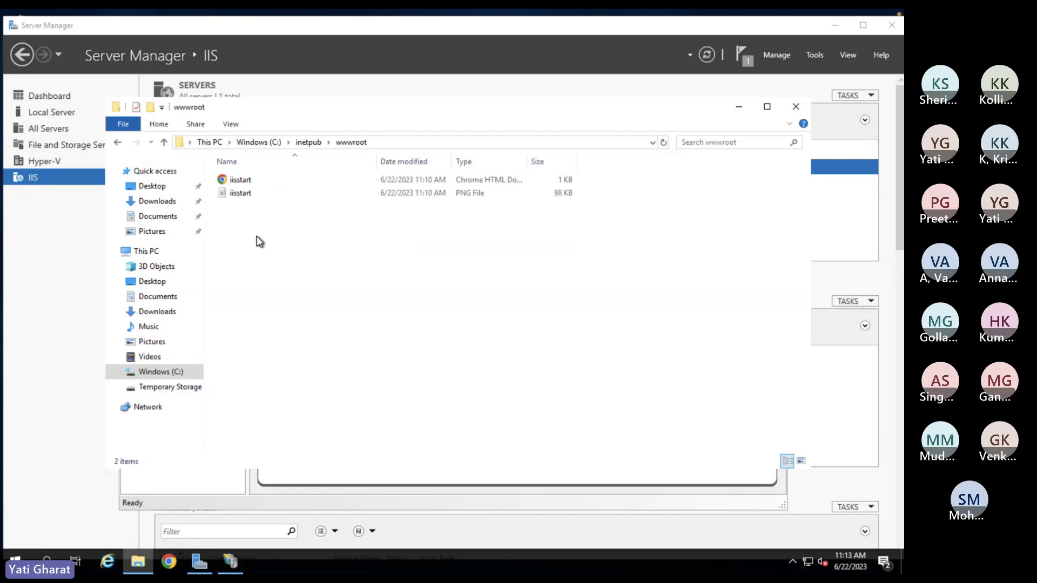
- Paste the copied MyWeb folder into wwwroot and open it
right_click(234, 215)
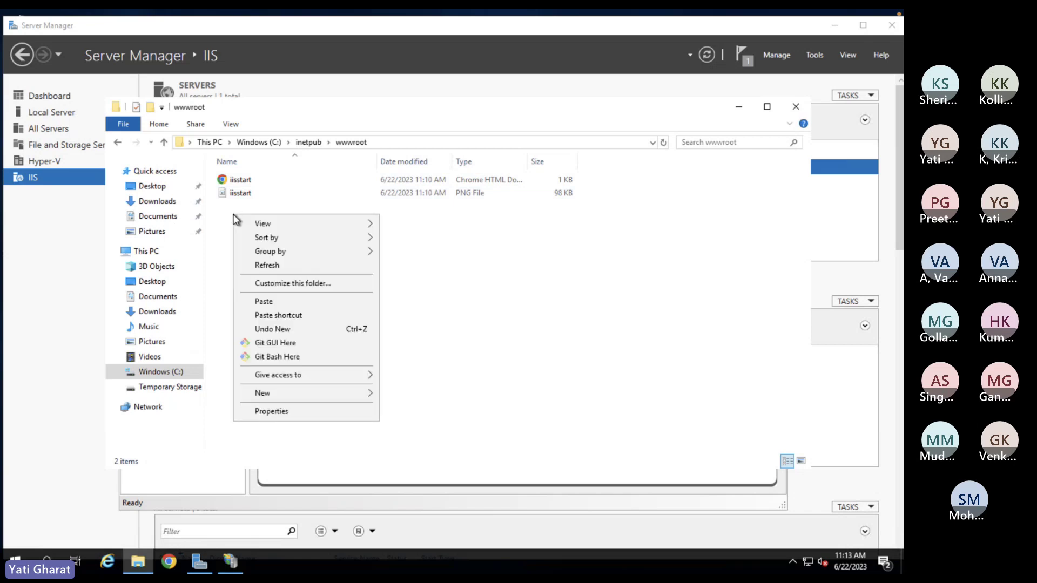
click(272, 304)
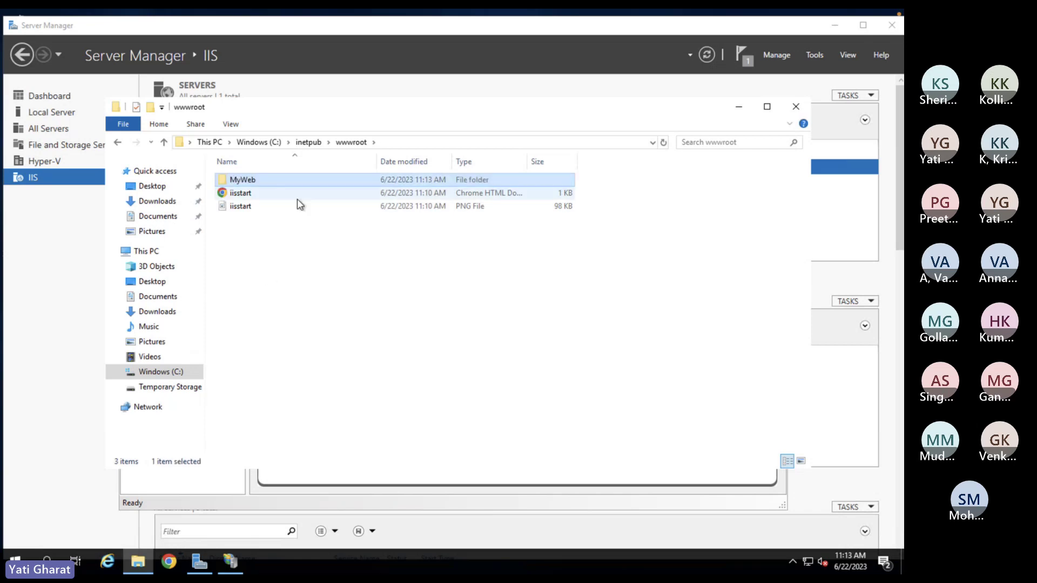
double_click(256, 181)
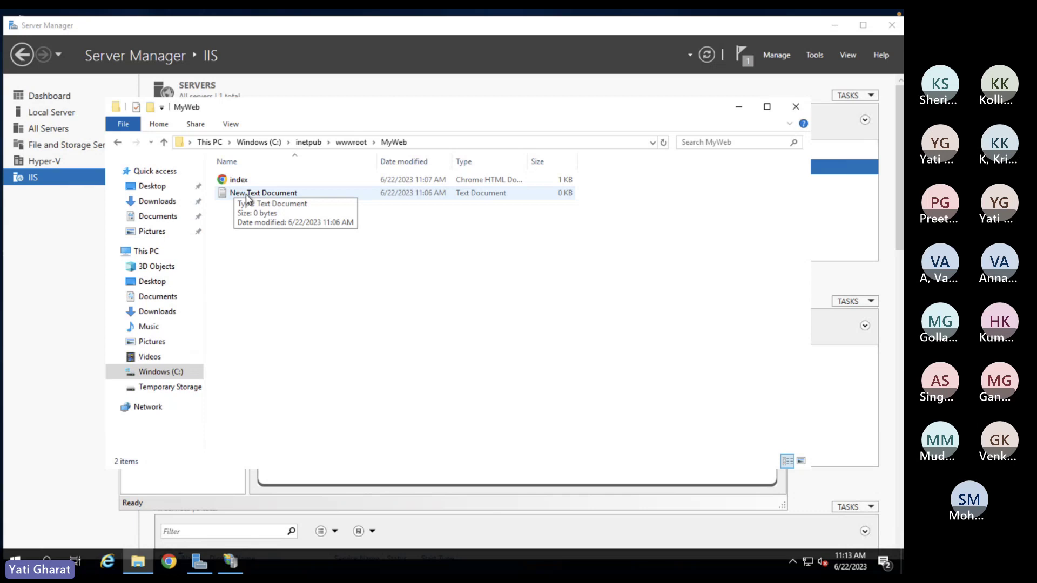
- Check the contents of New Text Document, then close the empty file
click(246, 195)
right_click(239, 182)
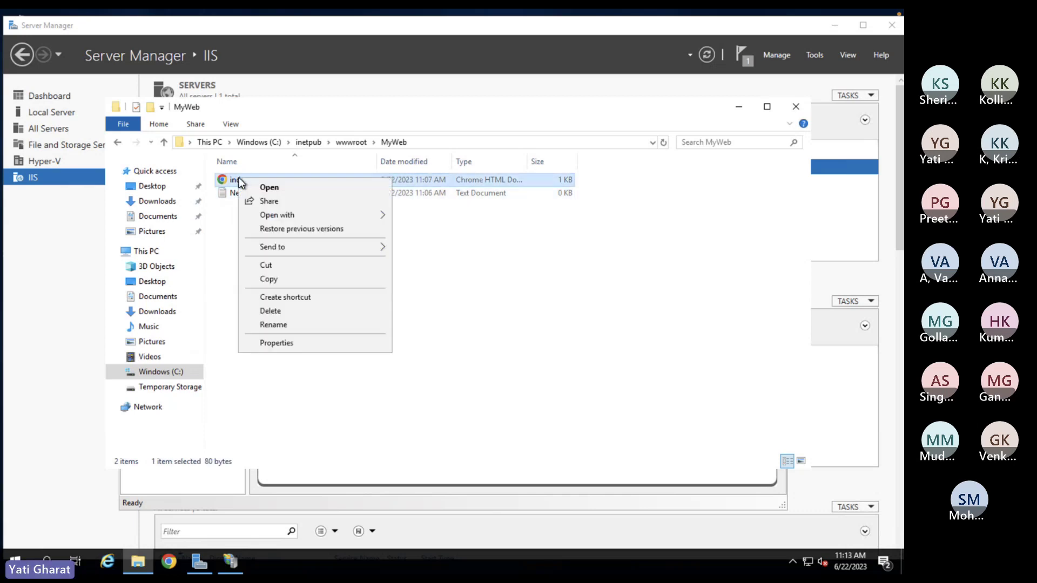
mouse_move(293, 219)
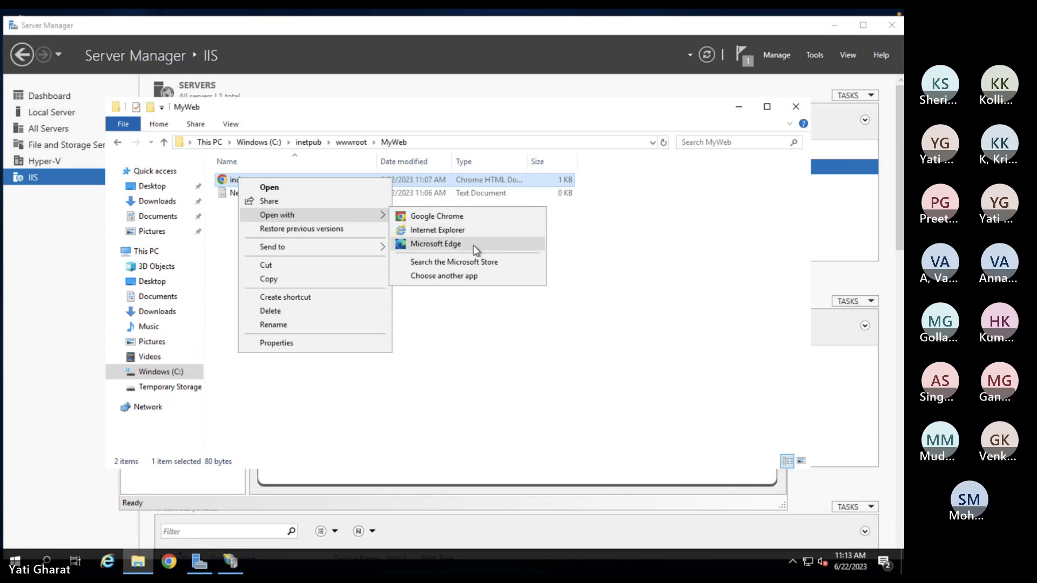
click(440, 407)
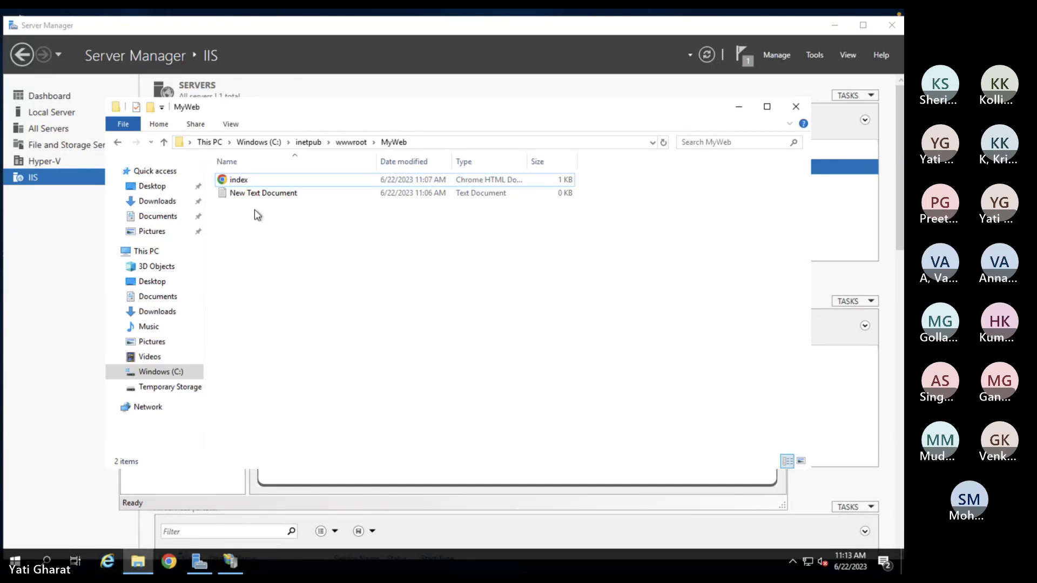
double_click(247, 195)
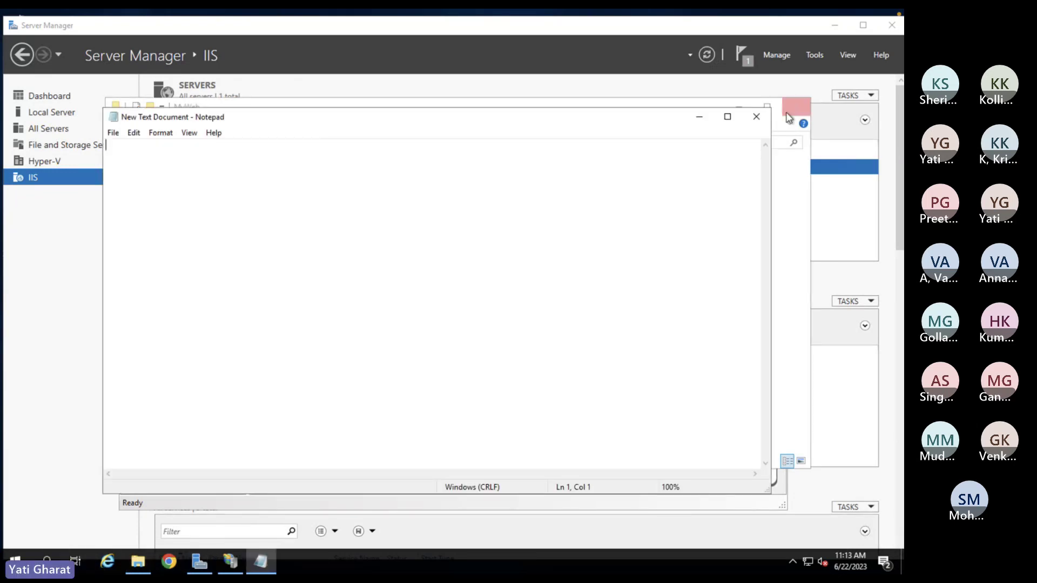
click(756, 117)
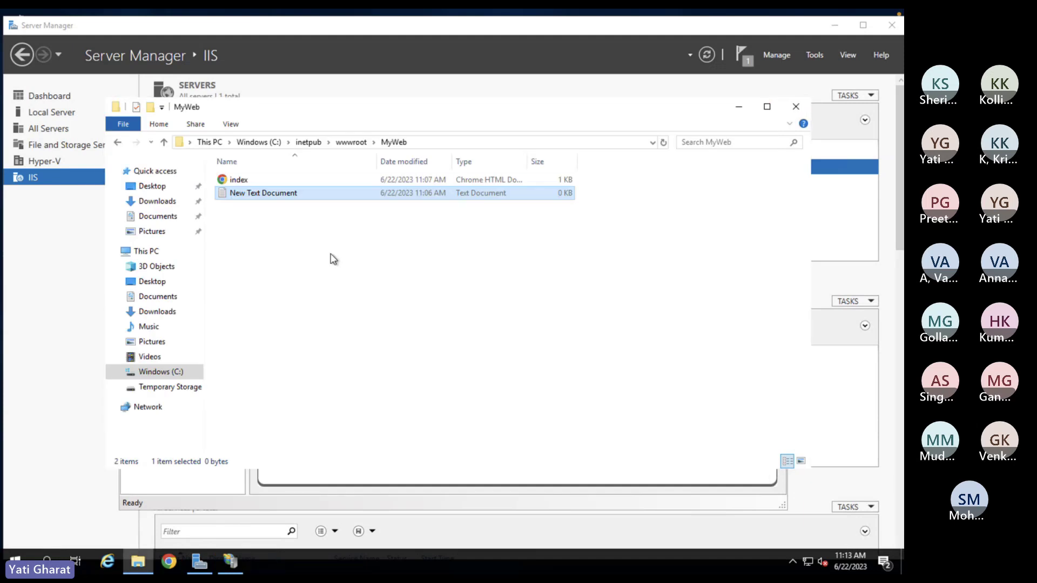
- Open the index file in Notepad using Open with > Choose another app
click(233, 181)
right_click(237, 181)
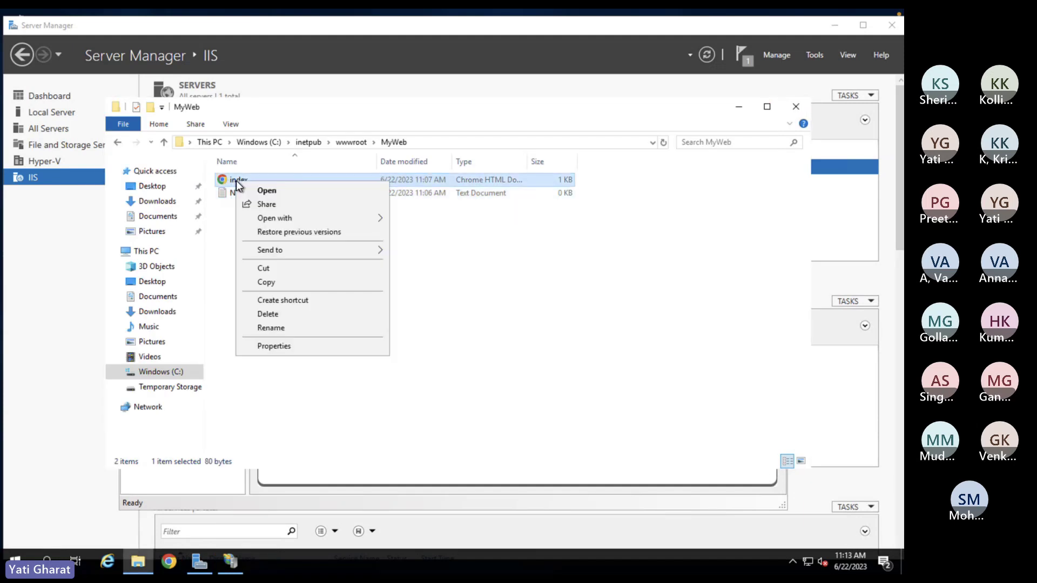
mouse_move(307, 218)
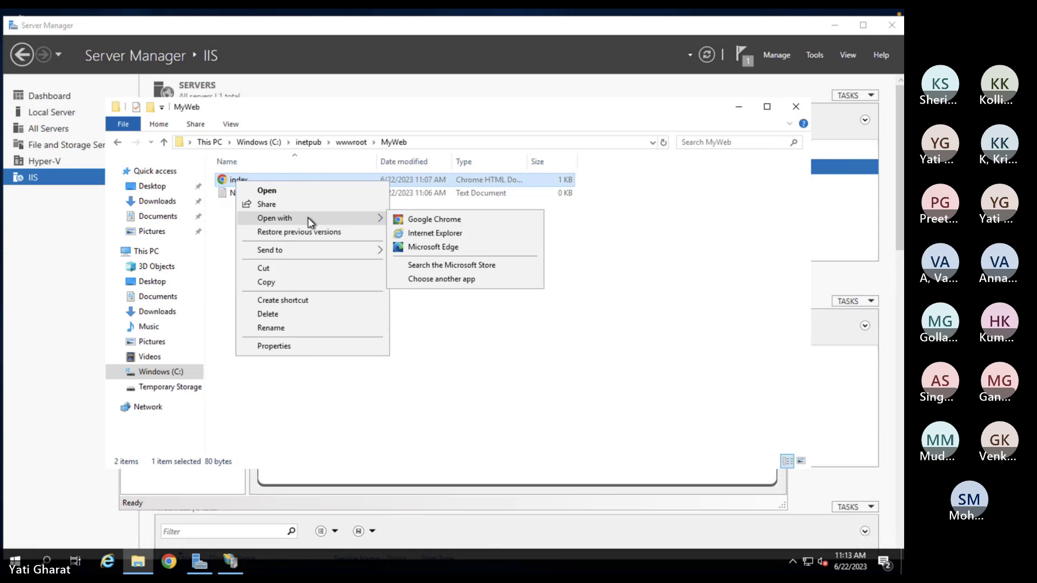
click(463, 281)
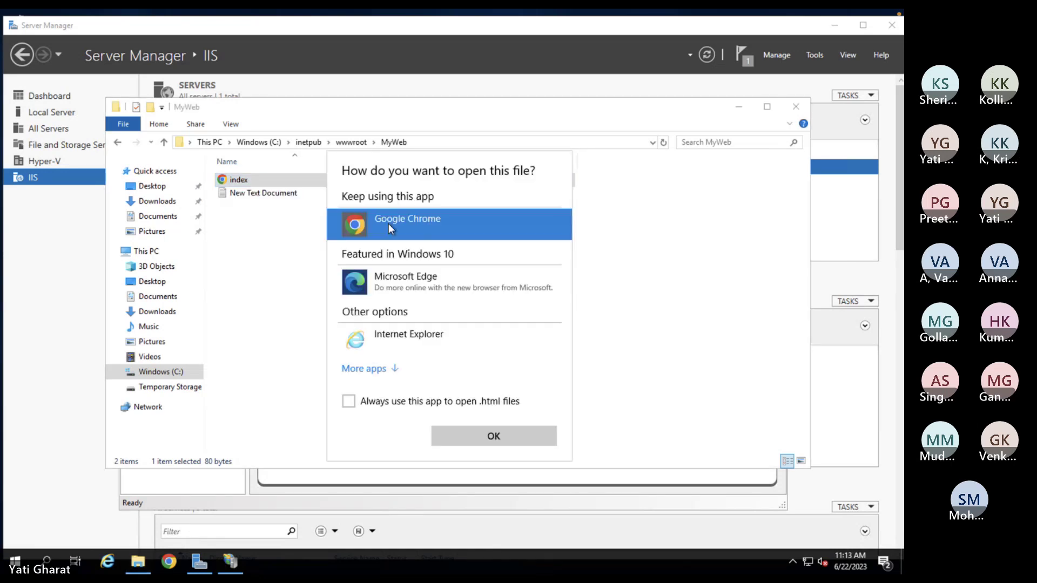
click(386, 371)
click(398, 363)
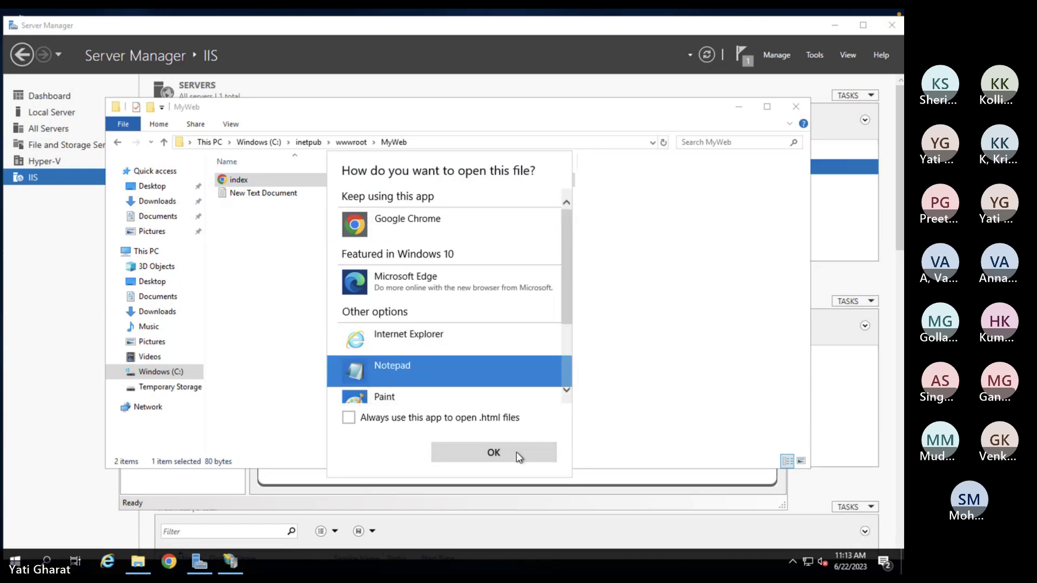
click(516, 452)
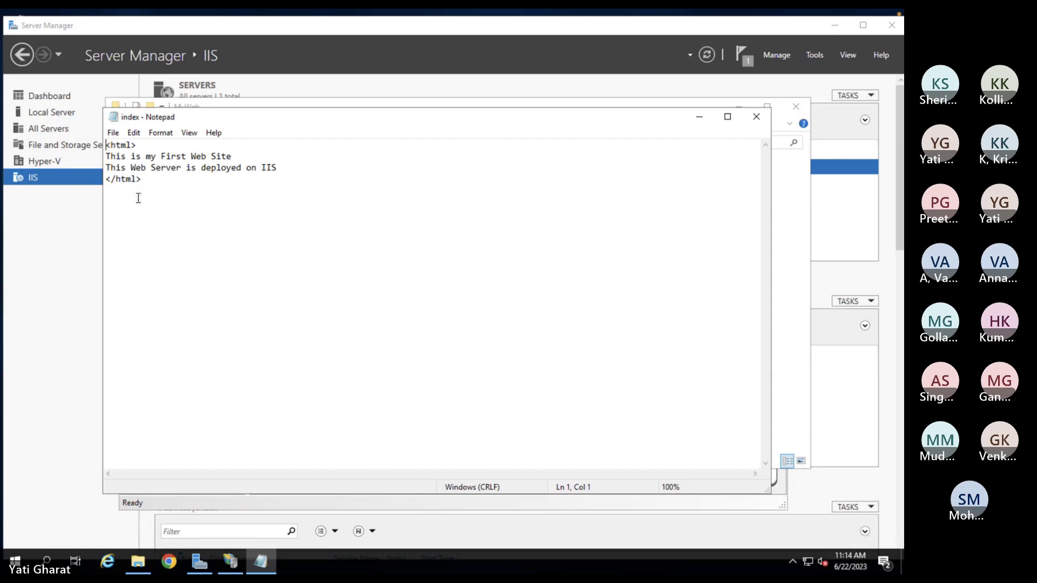
- Close Notepad and the MyWeb folder window, then maximize IIS Manager
click(756, 120)
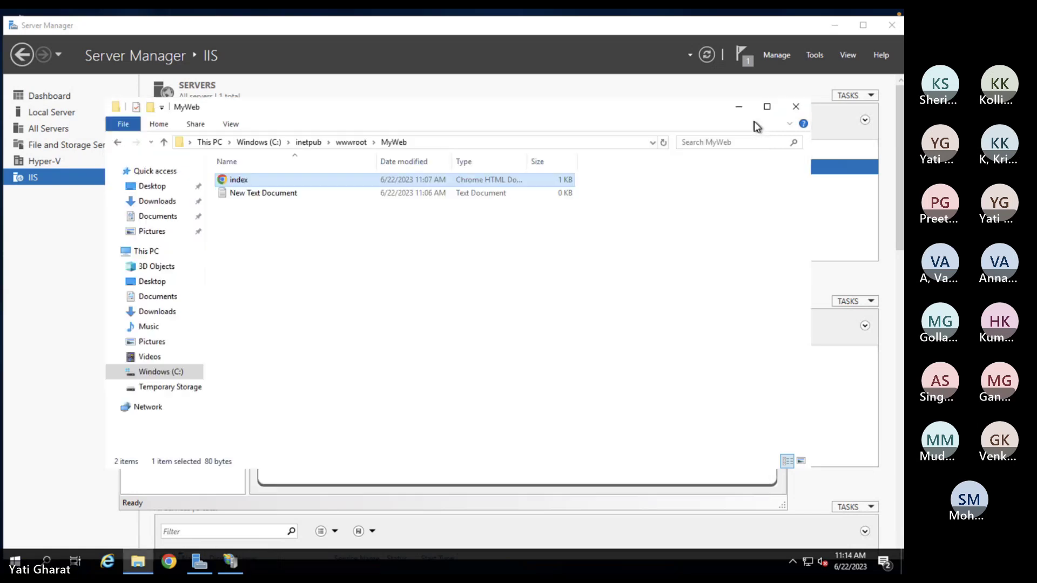
click(796, 107)
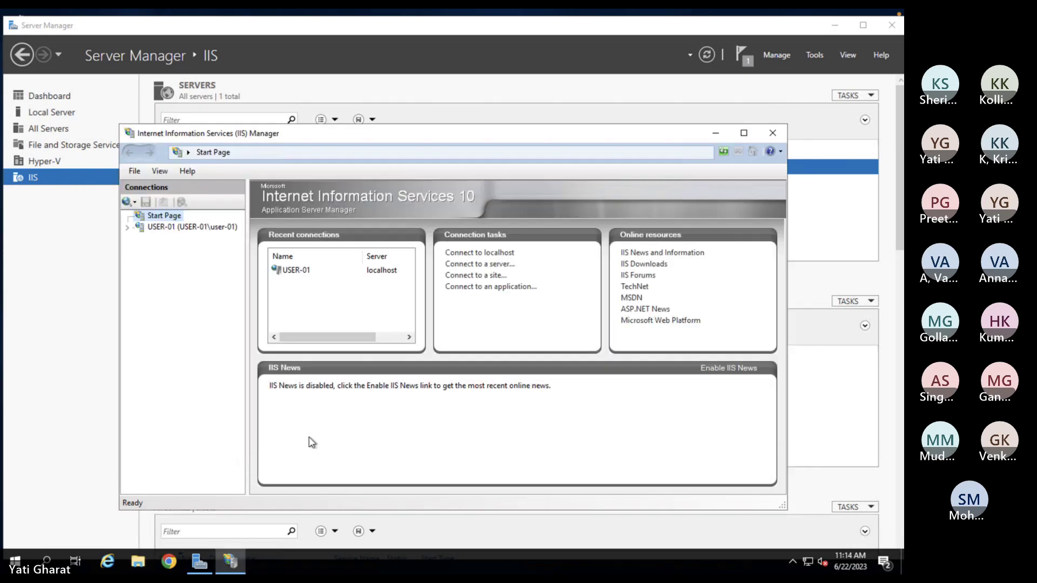
mouse_move(228, 566)
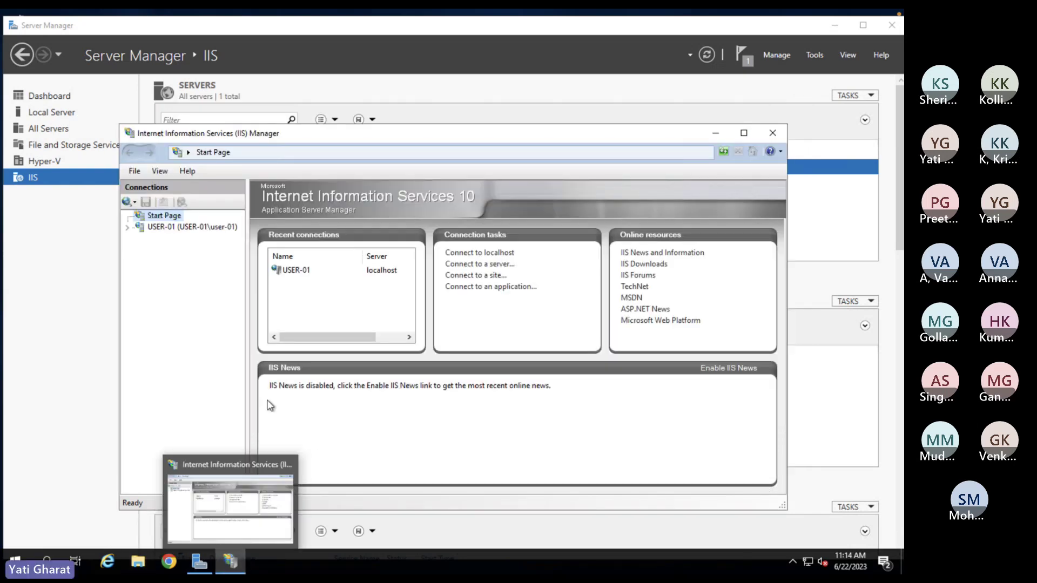
click(745, 138)
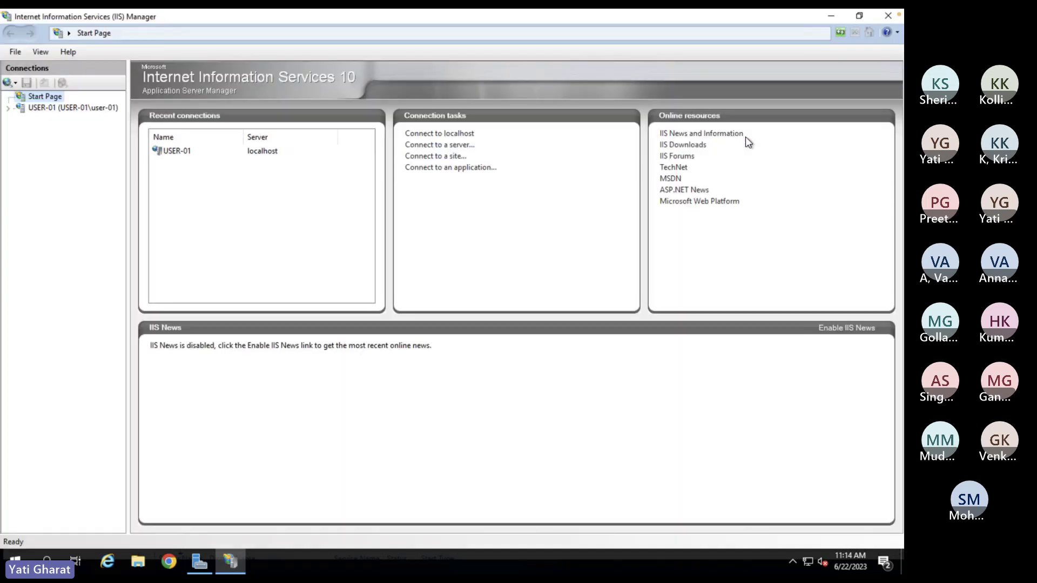
- Stop the Default Web Site under USER-01 > Sites via Manage Website > Stop
click(28, 110)
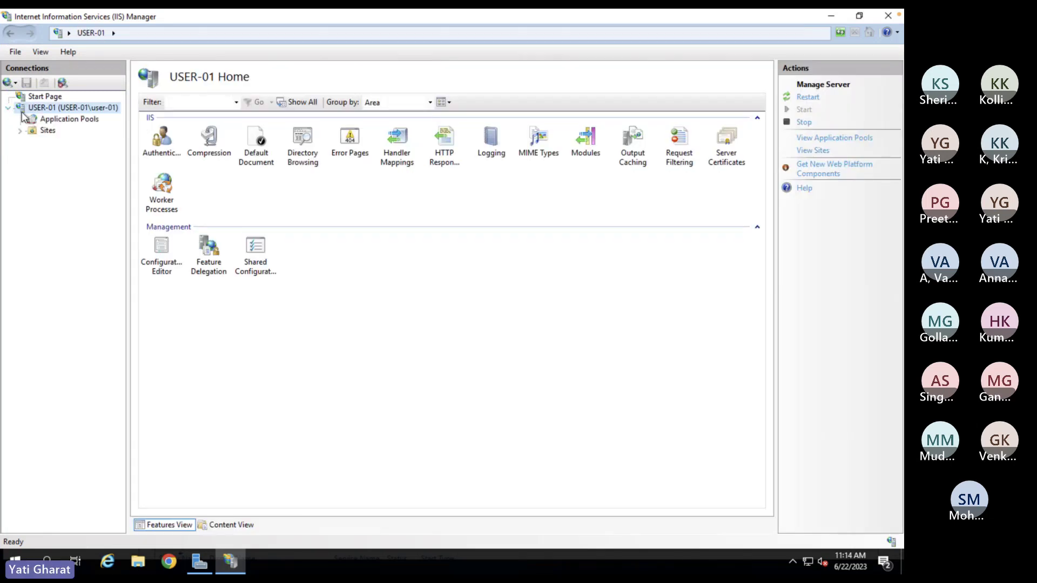
click(19, 130)
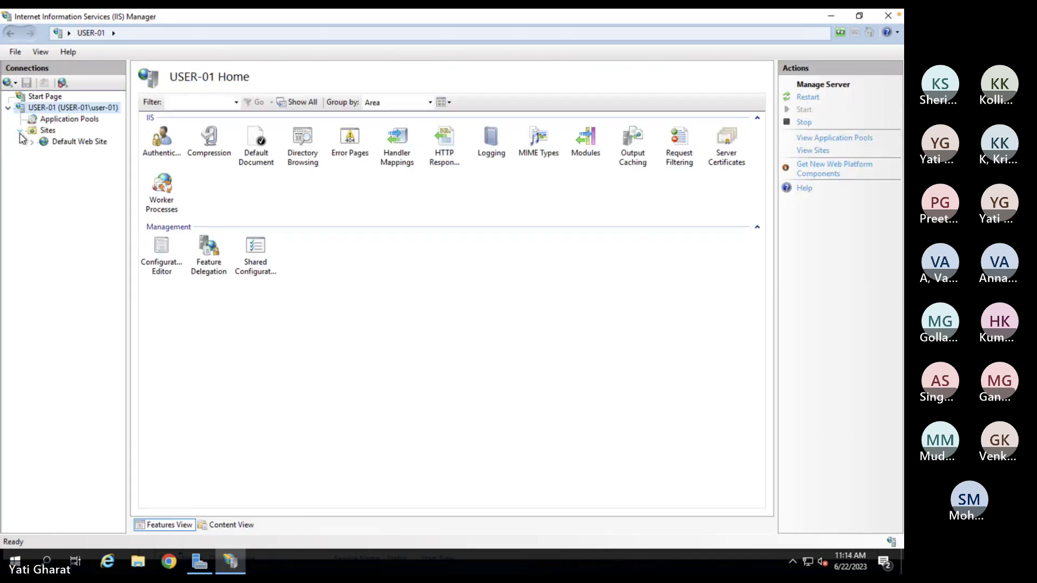
click(80, 142)
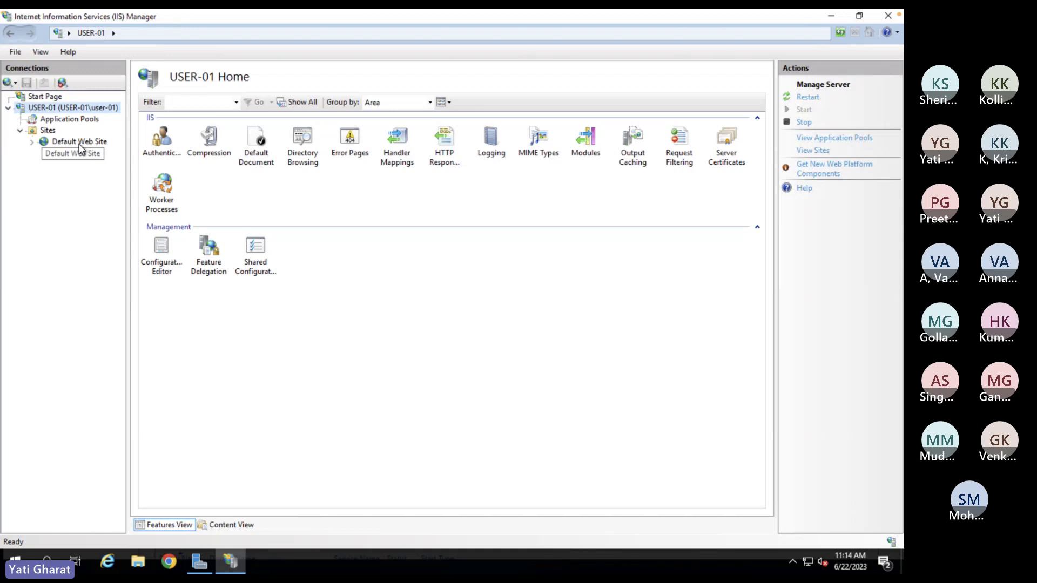
right_click(81, 148)
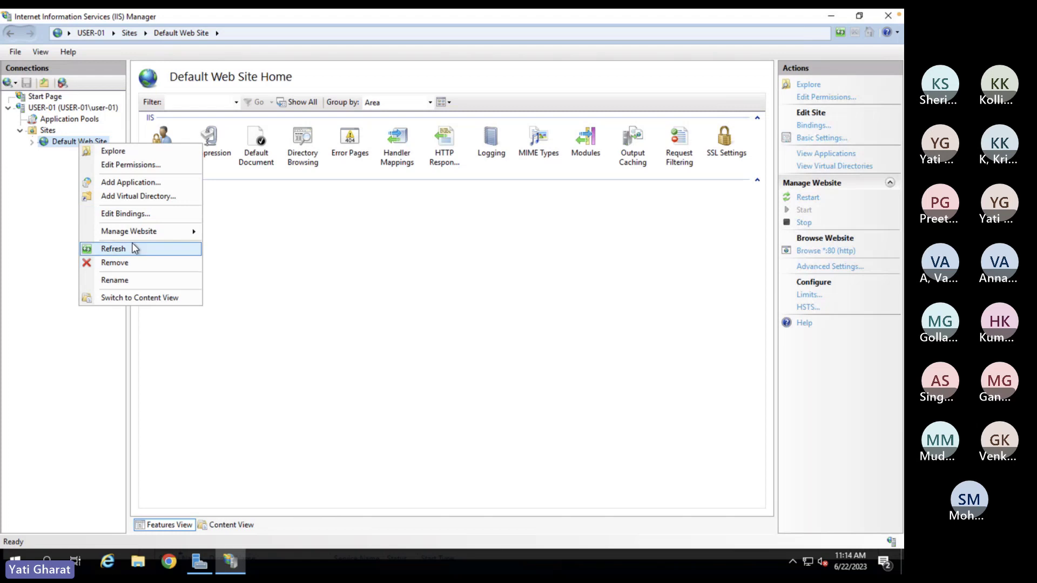
mouse_move(135, 231)
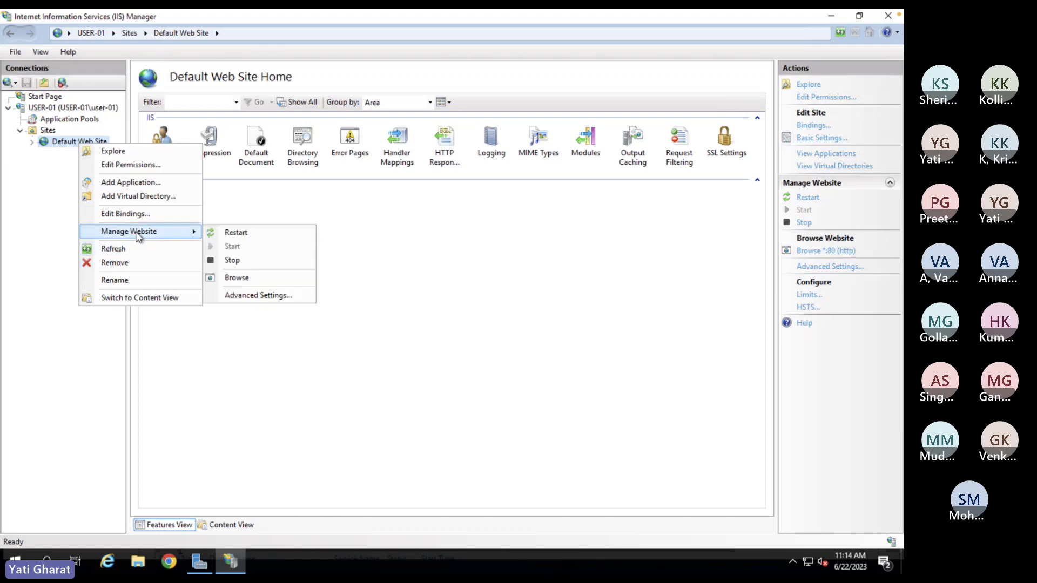
click(247, 259)
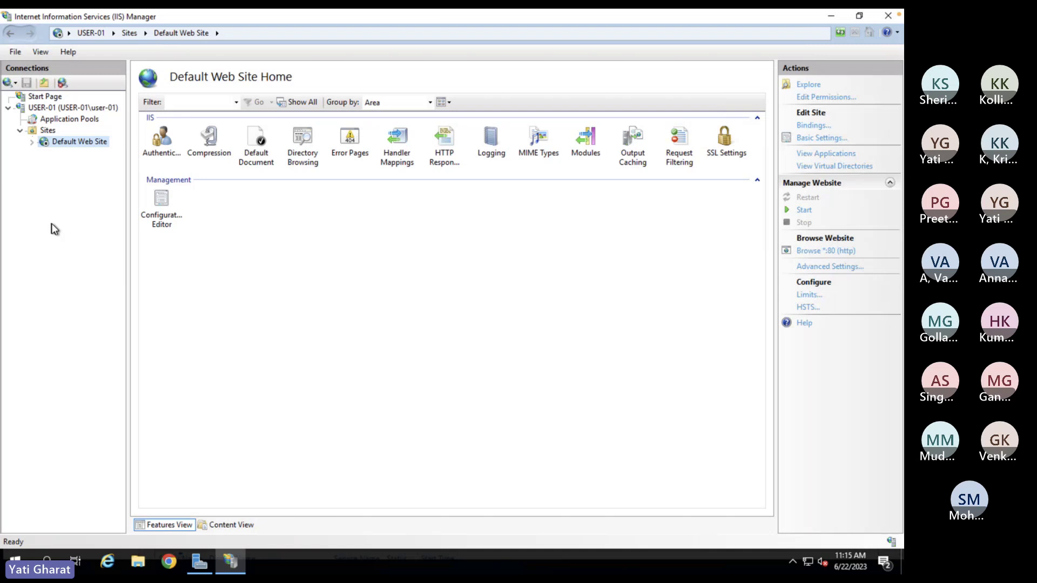
- Start adding a website under Sites and name it Firstweb
click(42, 134)
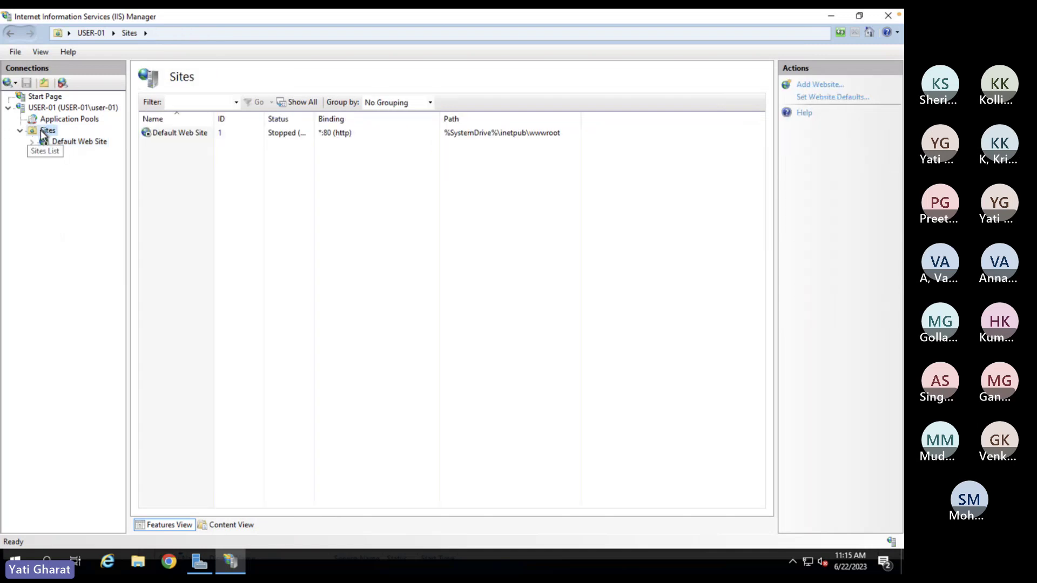
right_click(43, 134)
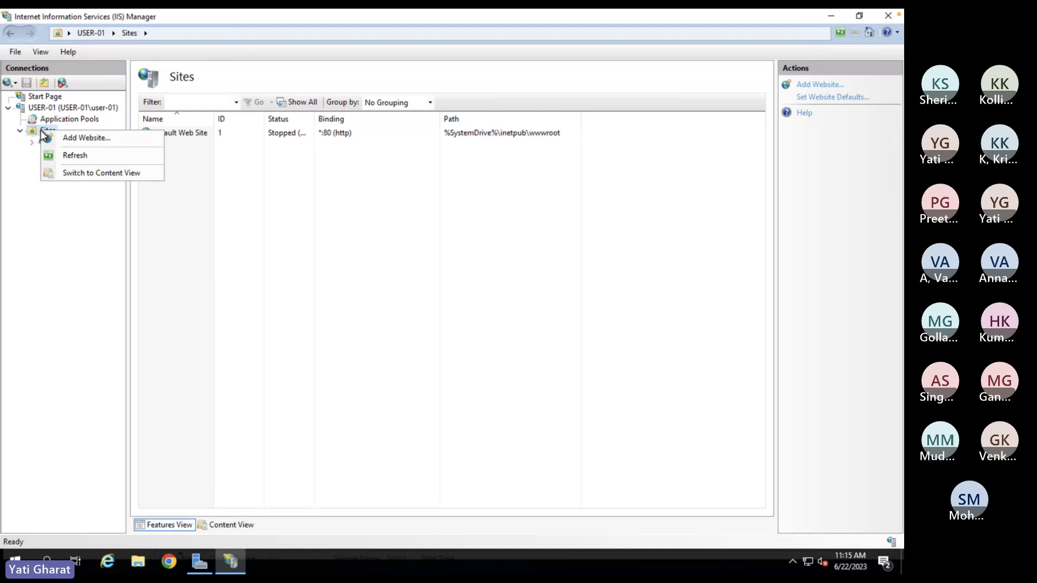
click(75, 141)
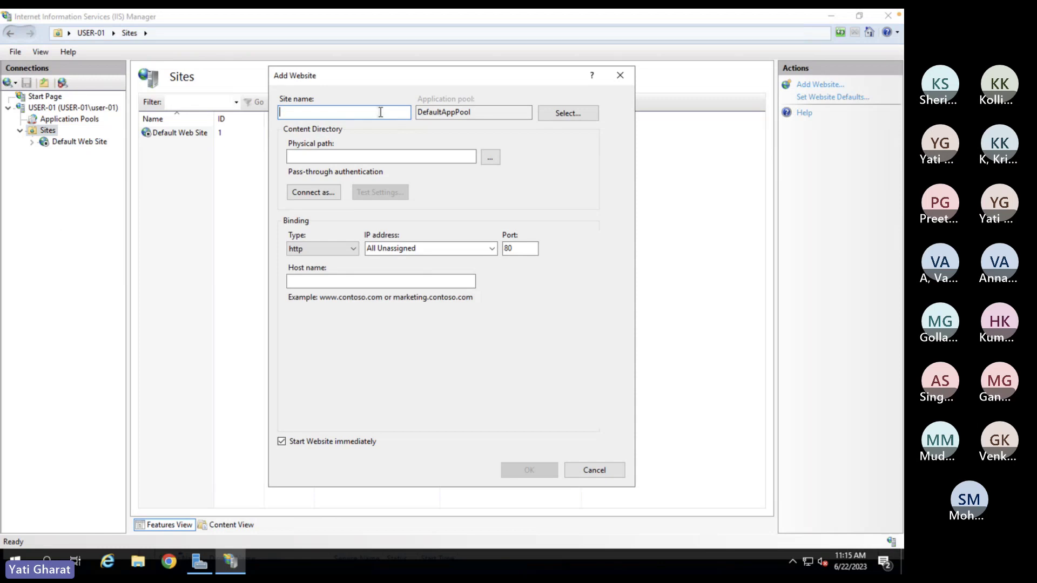
text(Firstweb)
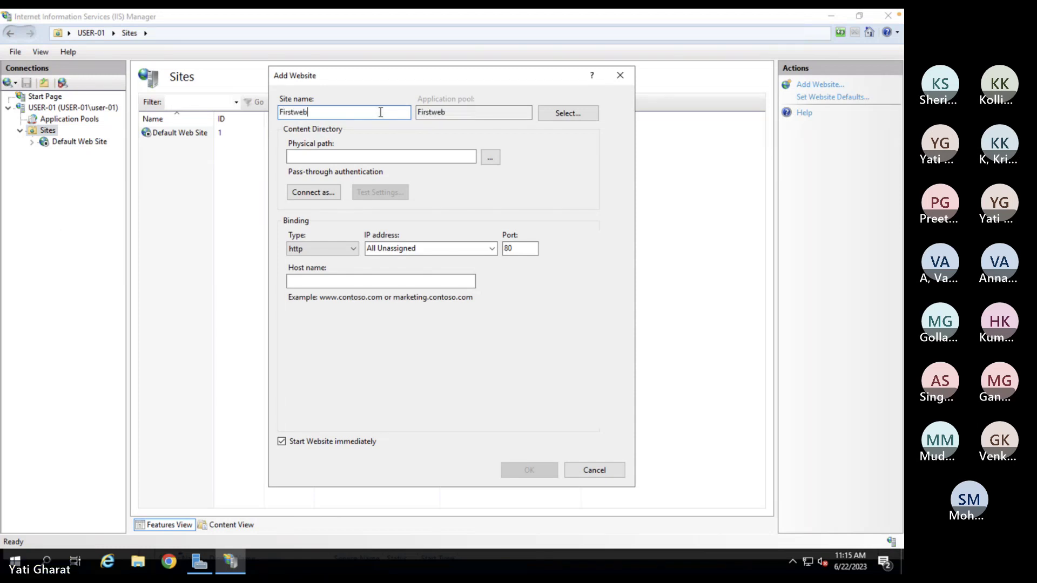
- Set the physical path to C:\inetpub\wwwroot\MyWeb and review the IP address options
click(491, 159)
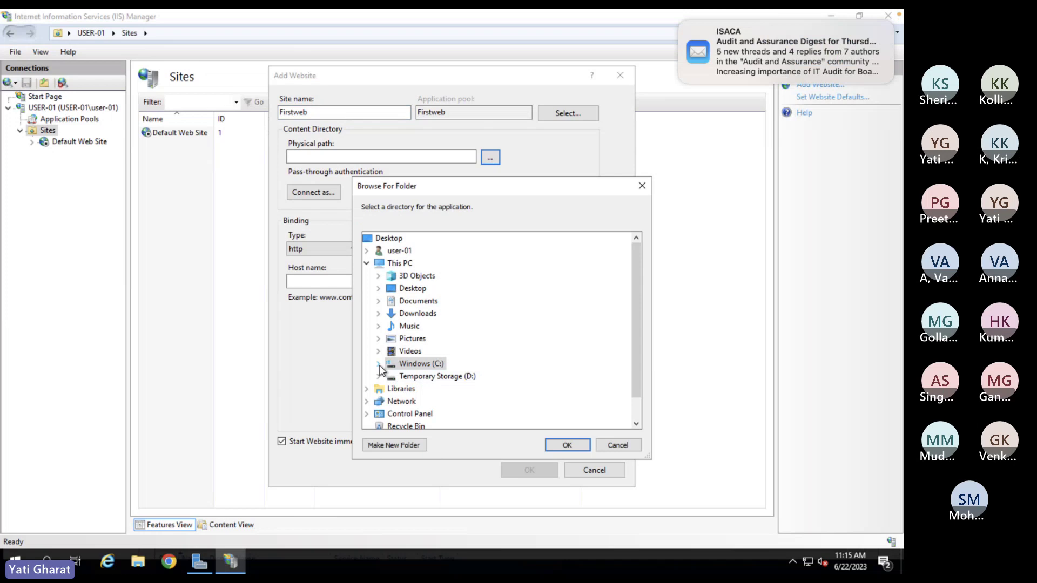
click(379, 365)
double_click(425, 327)
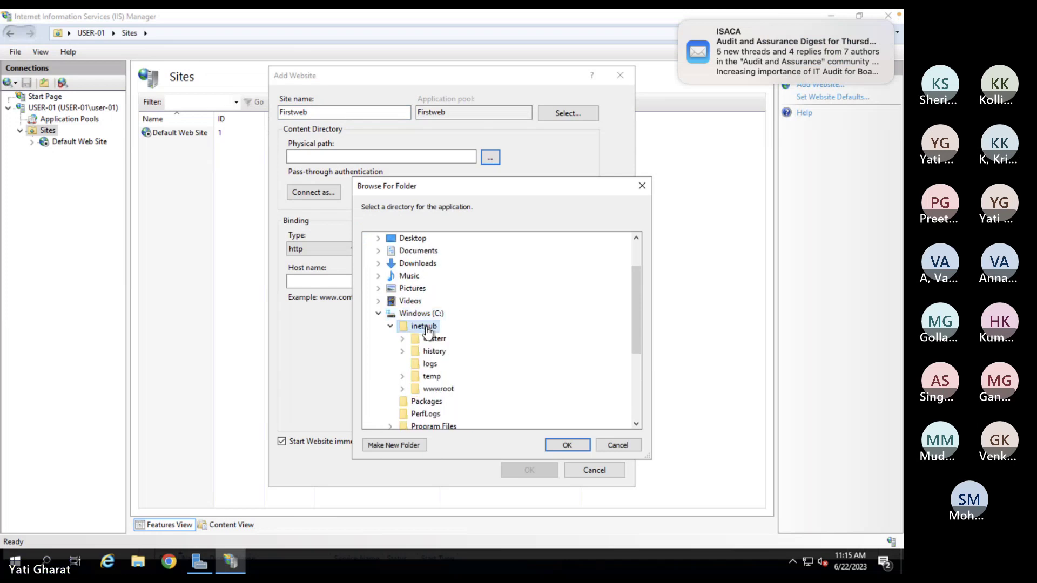
double_click(443, 390)
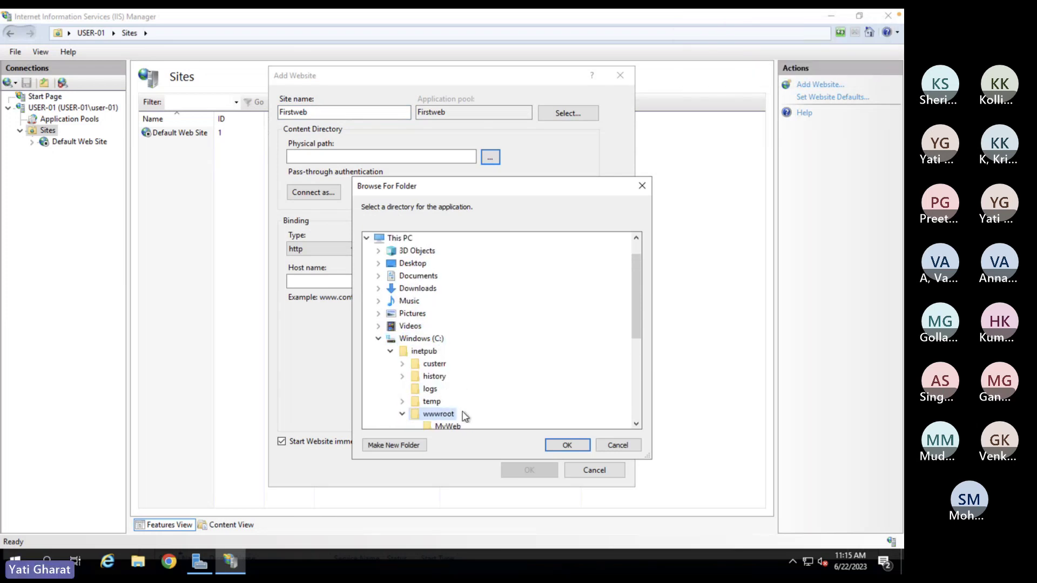
click(449, 428)
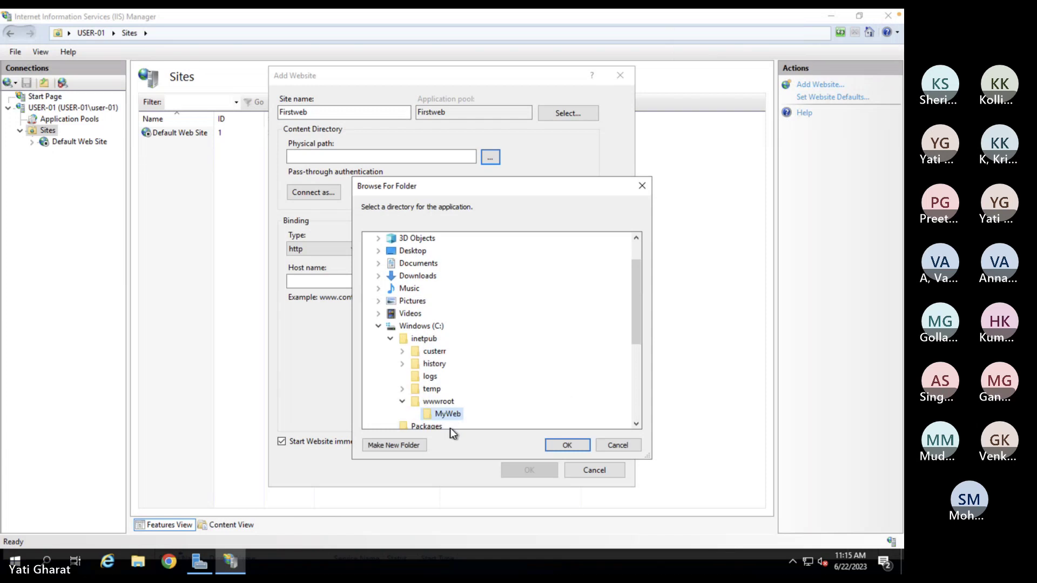
click(567, 446)
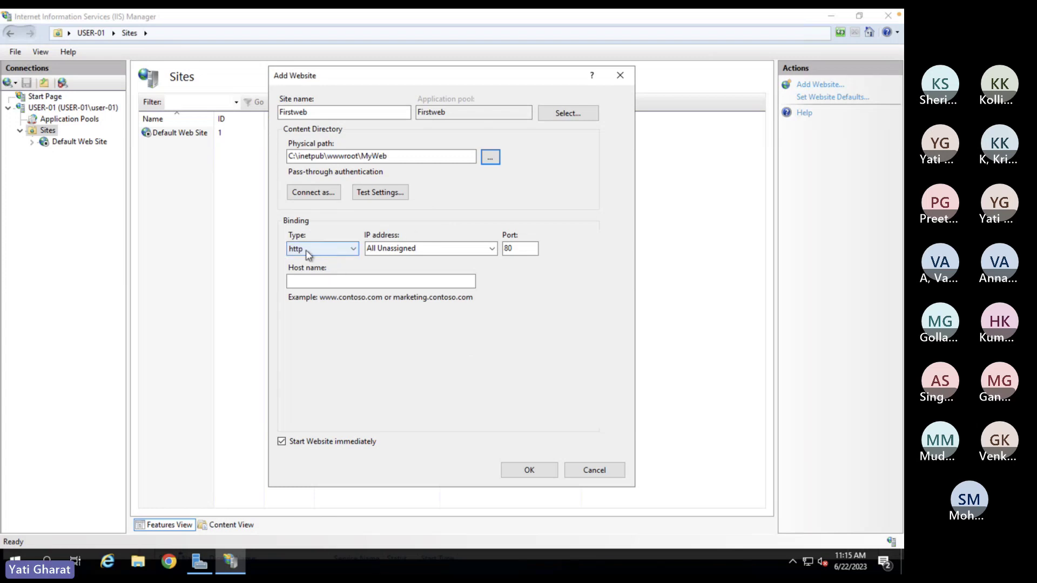
click(492, 249)
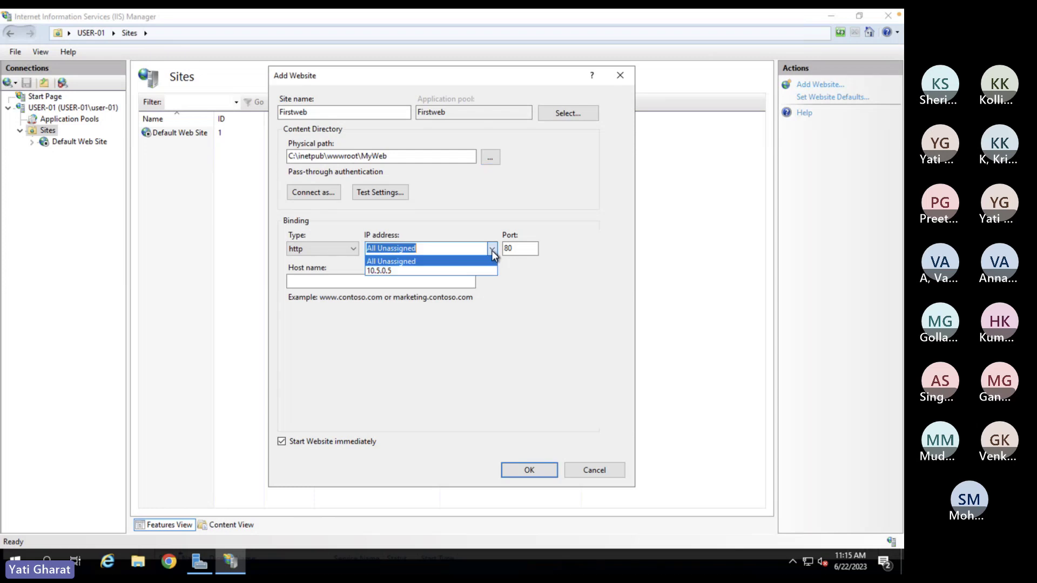
- Create Firstweb on All Unassigned, port 80, accepting the duplicate binding warning
click(492, 251)
click(532, 249)
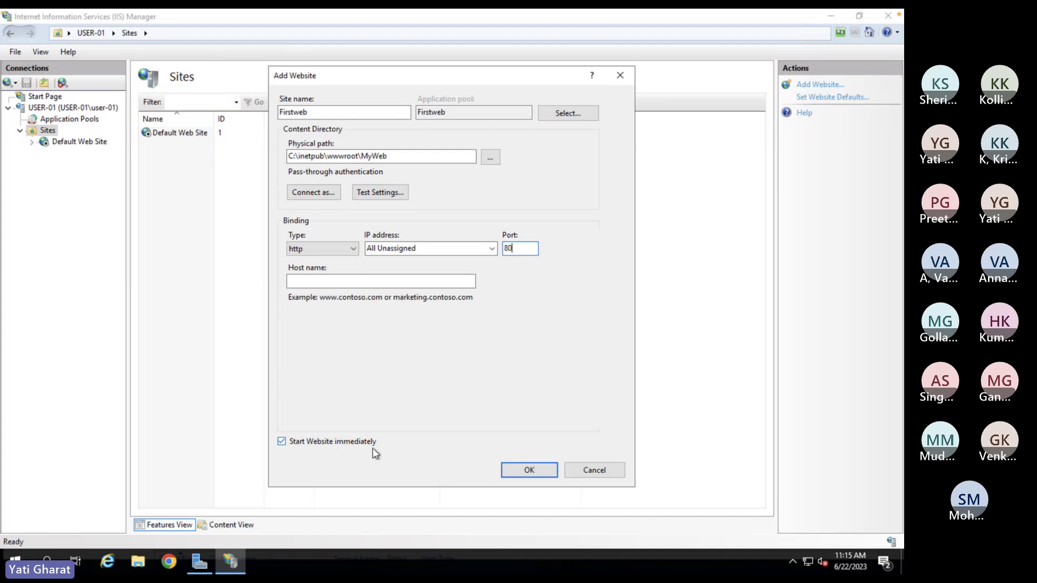
click(529, 471)
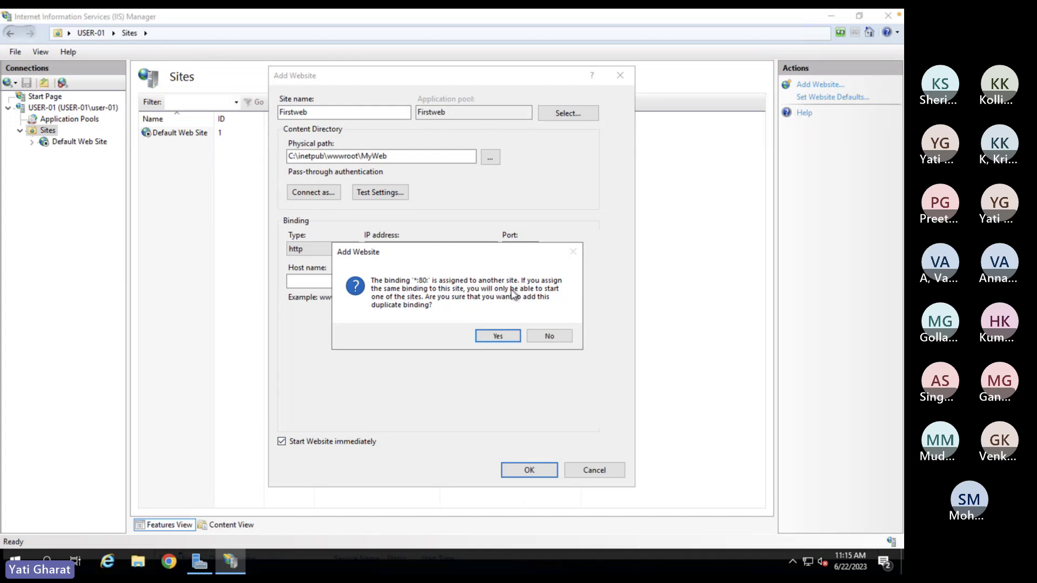
click(497, 336)
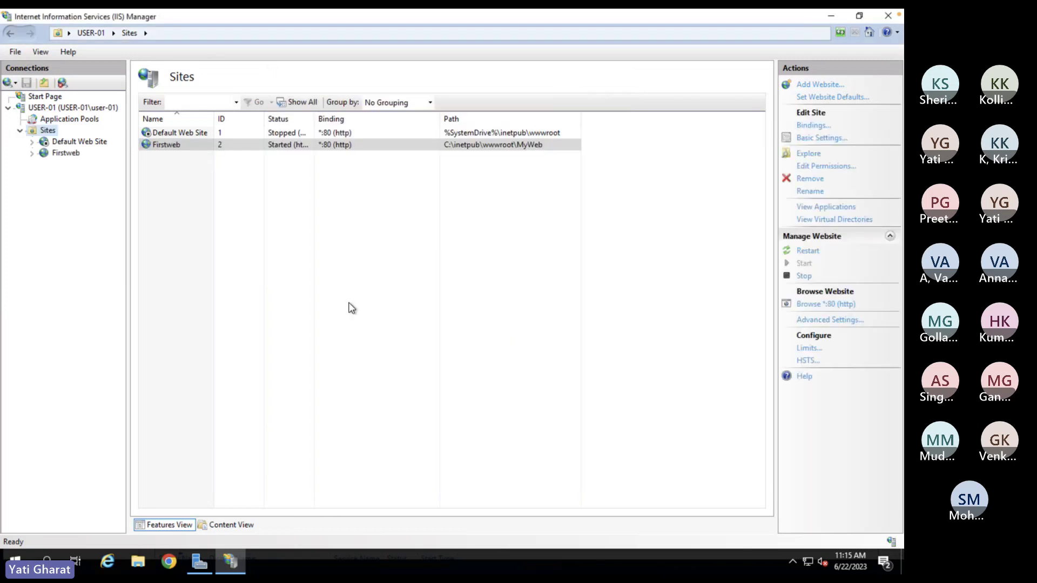
- Select Firstweb in the Connections tree to show its home page
click(63, 154)
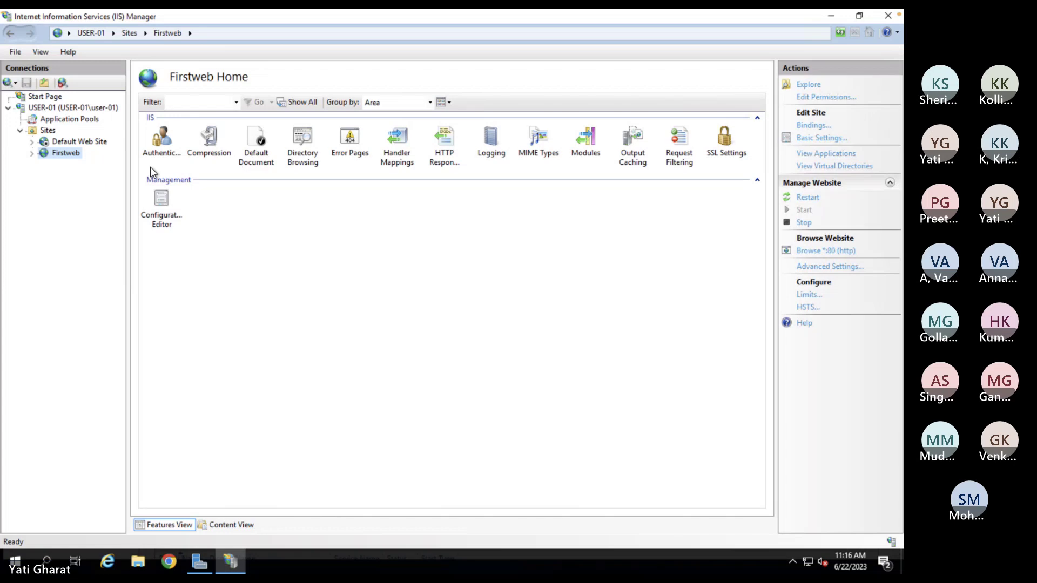
right_click(69, 154)
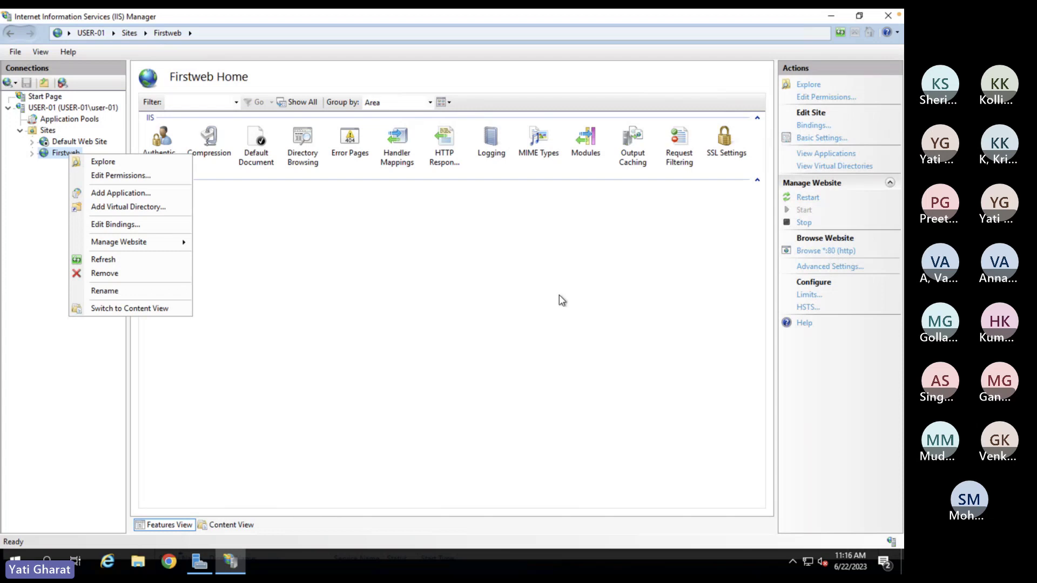
click(377, 279)
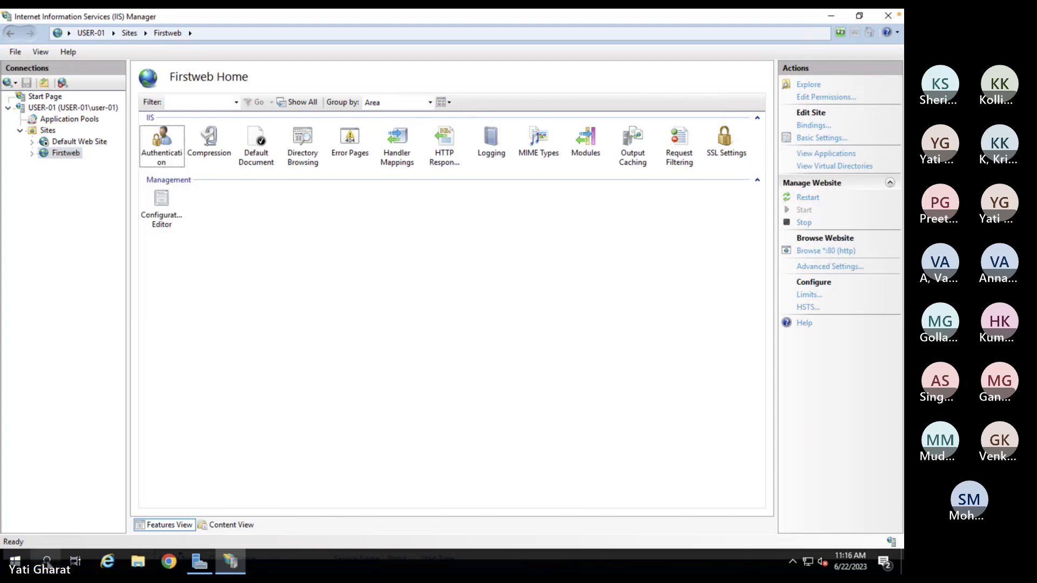
click(47, 562)
- Open Command Prompt and run ipconfig to find the IPv4 address 10.5.0.5
text(cmd)
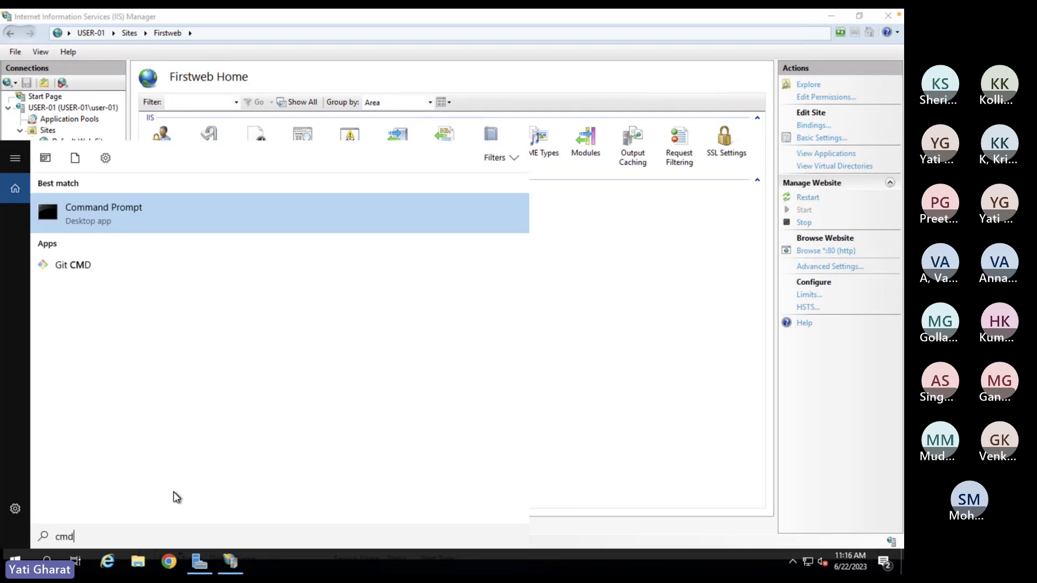
key(Return)
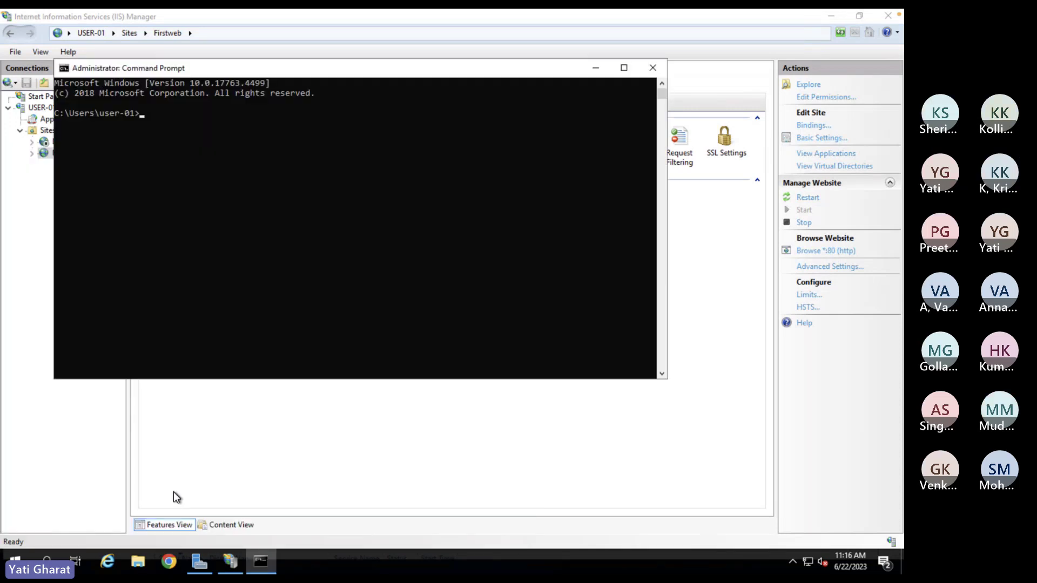
text(ipconfig)
key(Return)
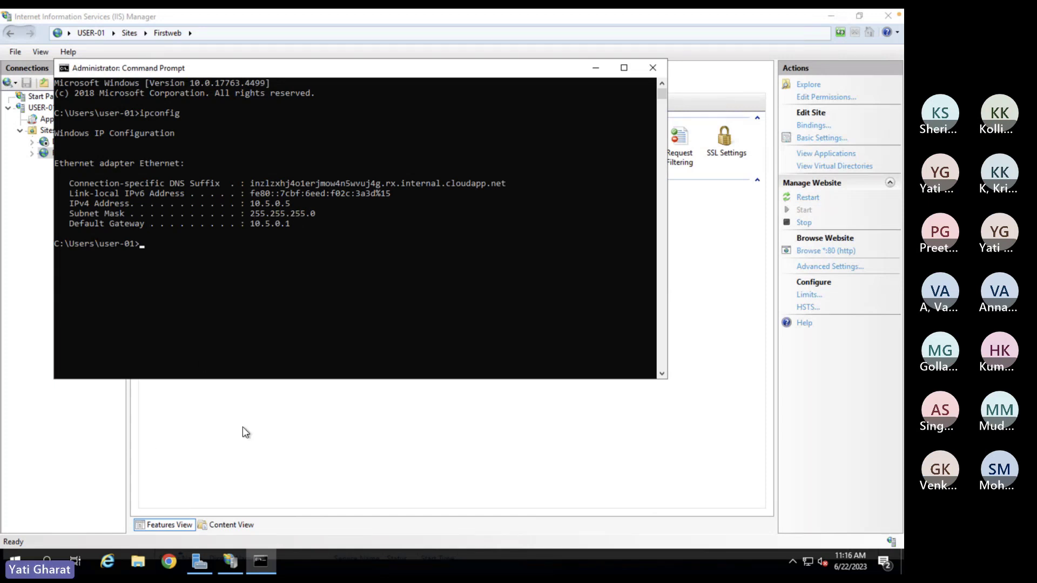
click(169, 562)
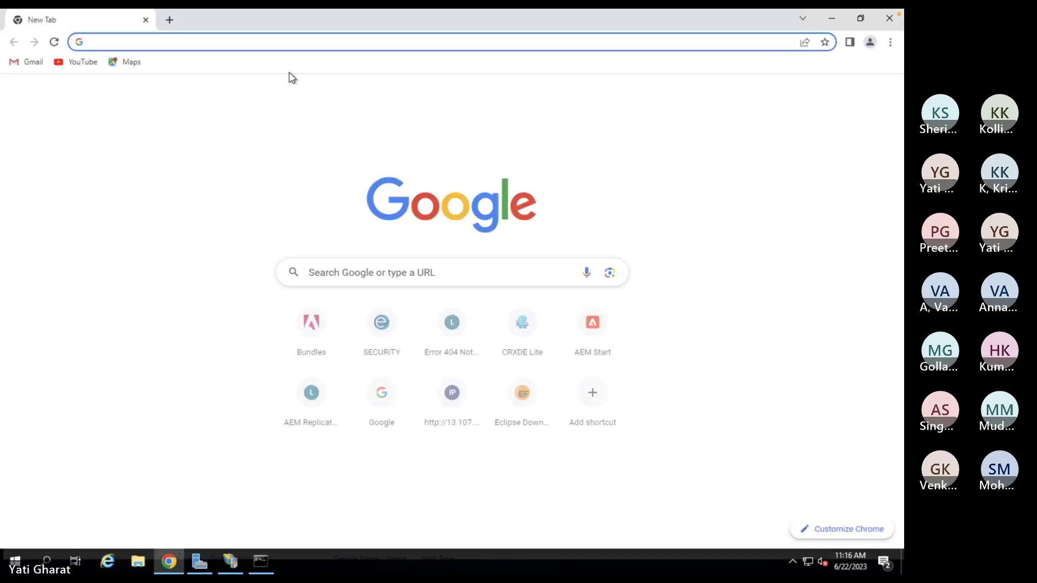
text(http://)
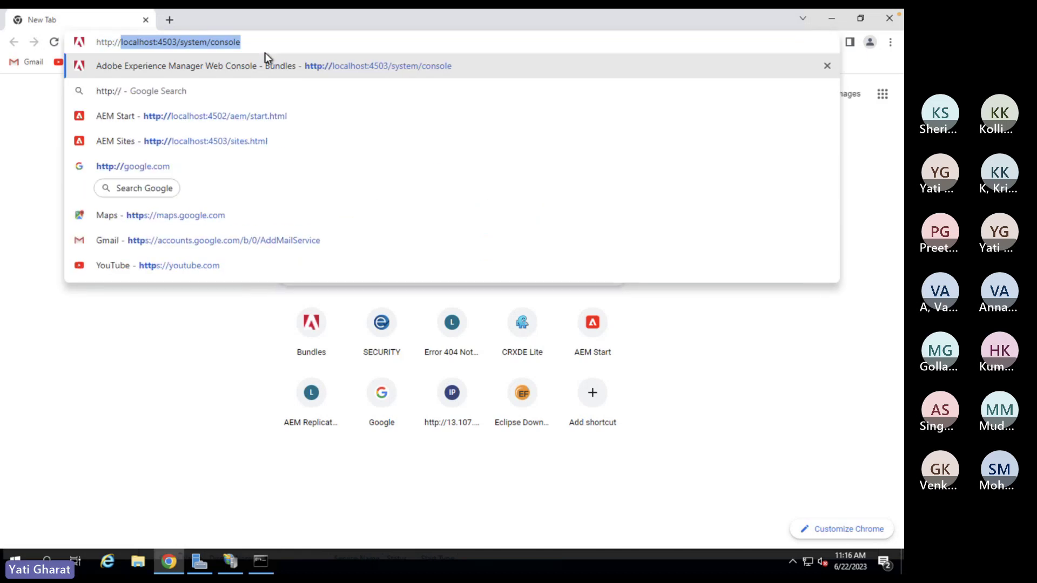
key(BackSpace)
text(10.)
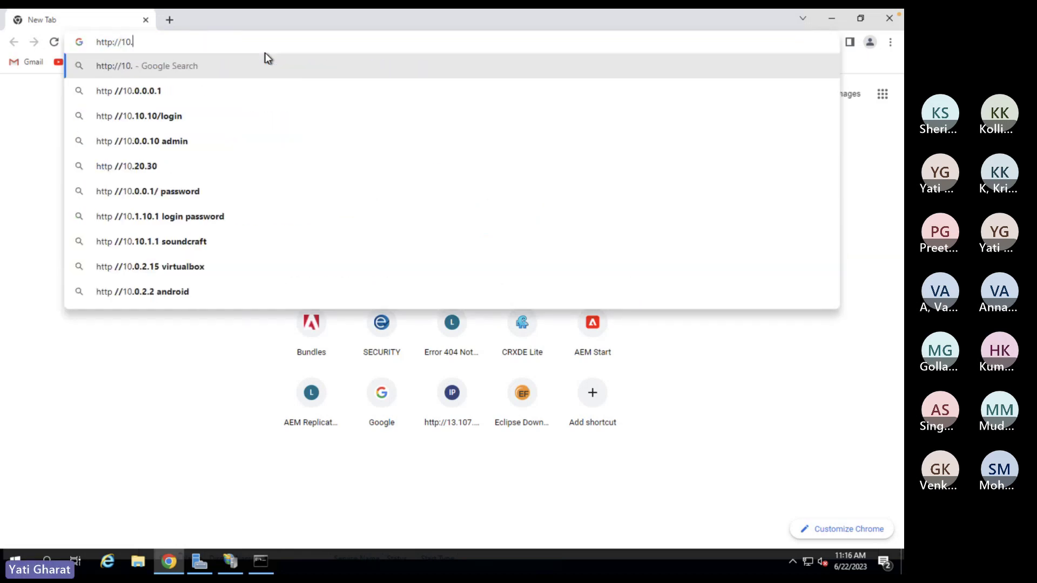
text(5.0.5)
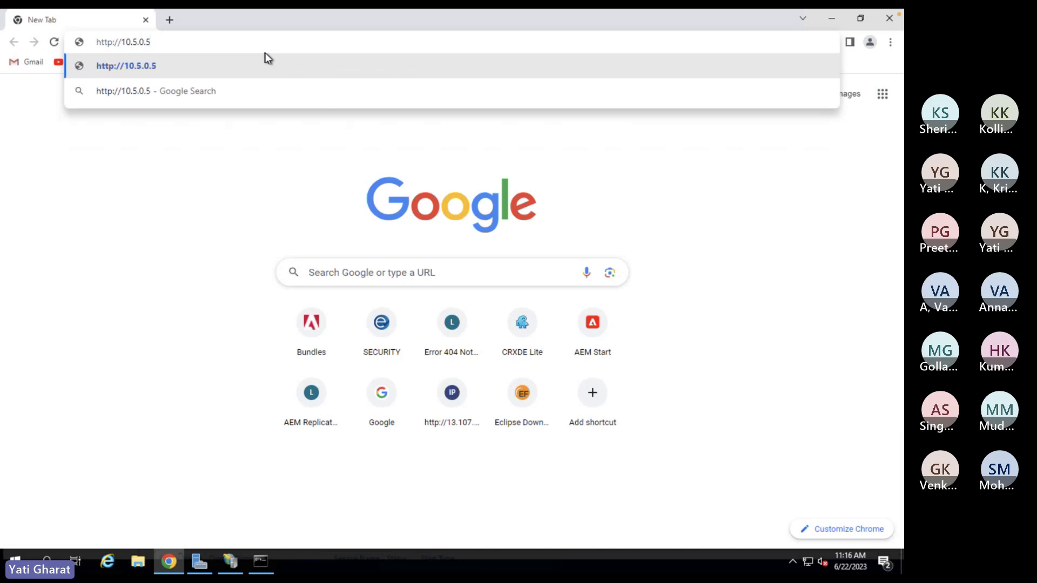
key(Return)
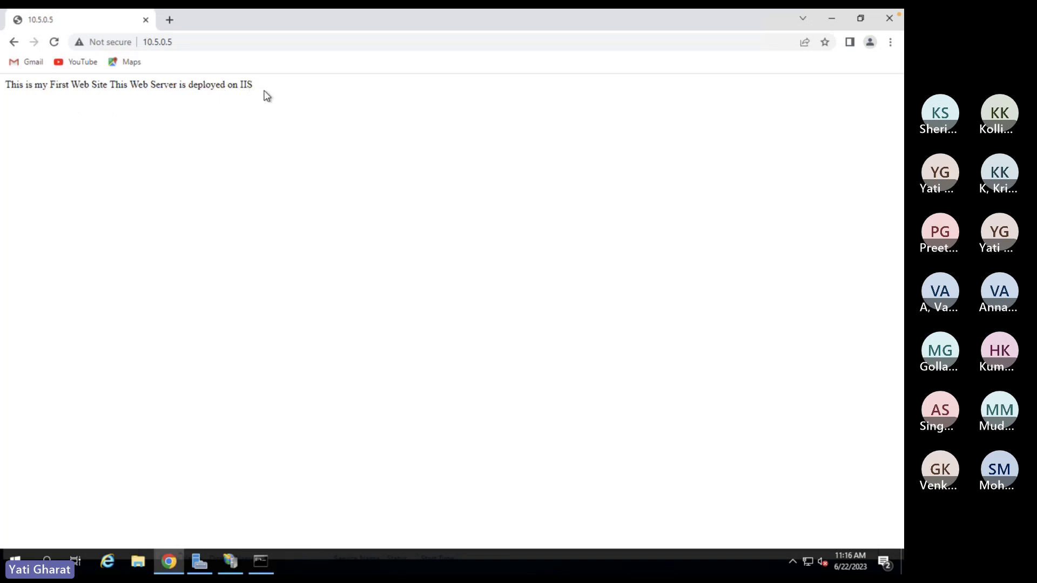
- View and close Chrome's Not secure site information for 10.5.0.5
click(110, 42)
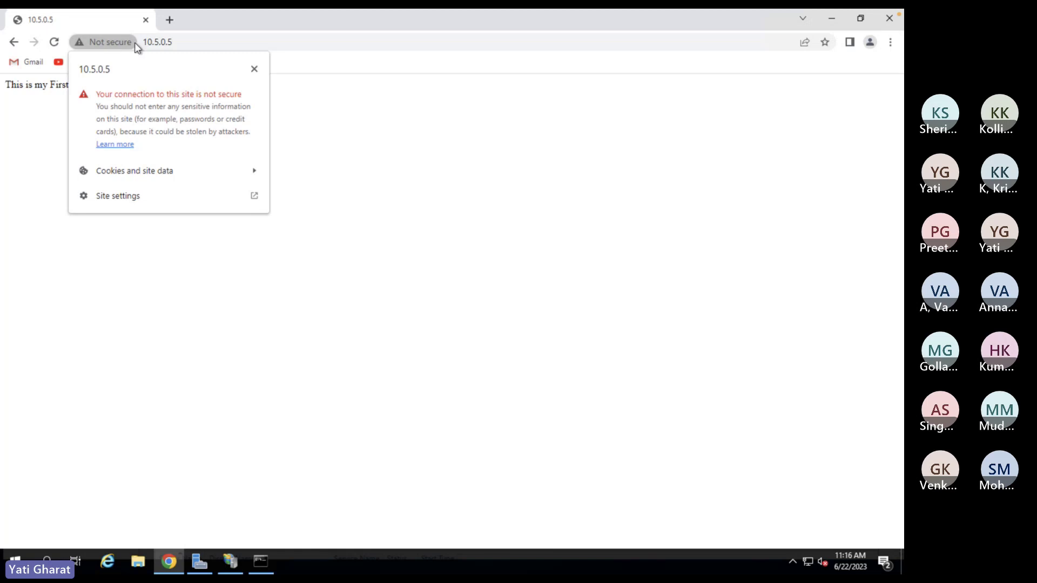
click(189, 41)
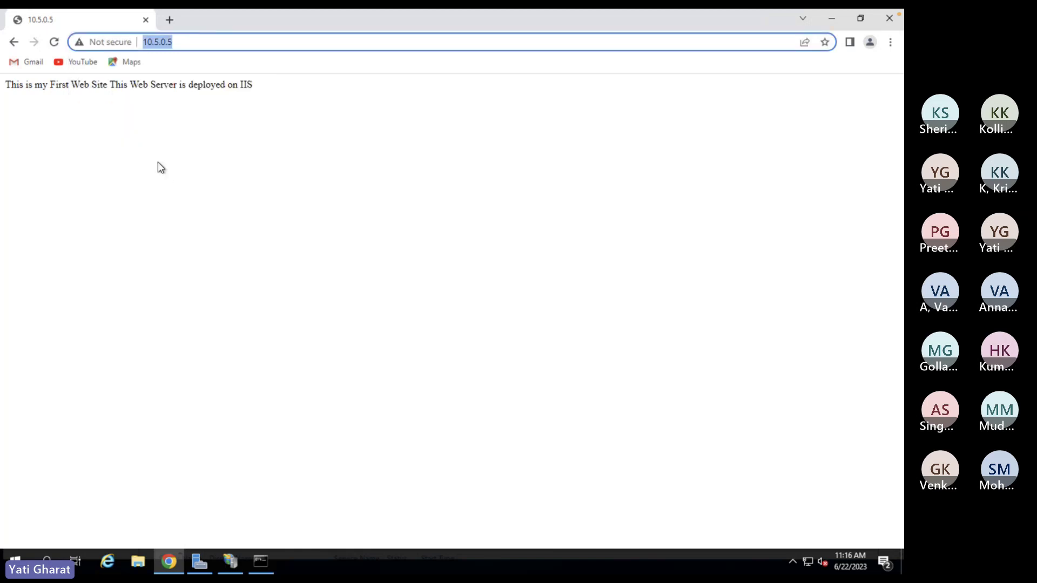
- Click inside the Firstweb page loaded at 10.5.0.5
click(479, 254)
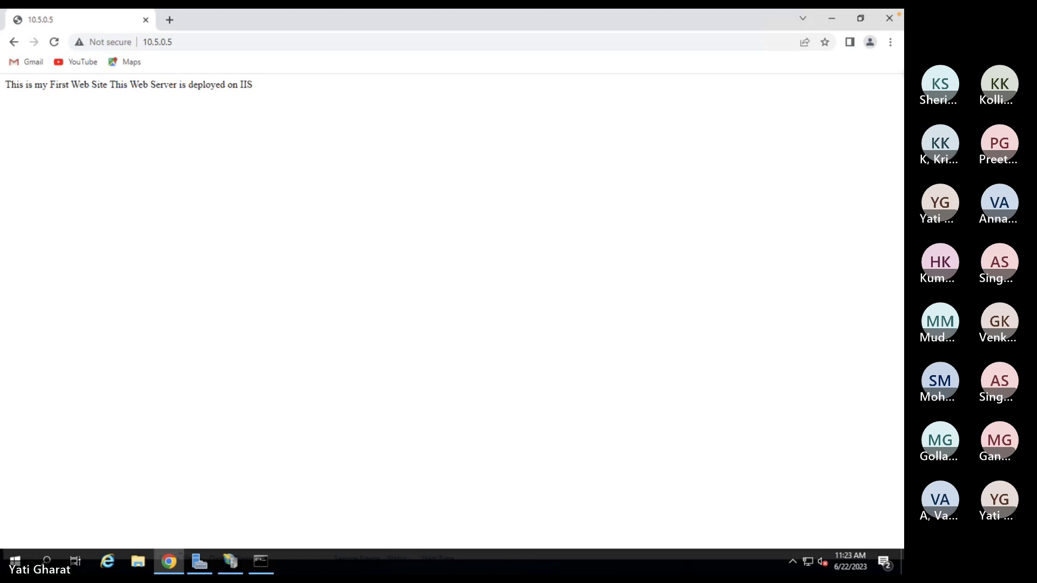
- Restore Chrome from full screen and drag it aside to reveal the ipconfig output
click(834, 20)
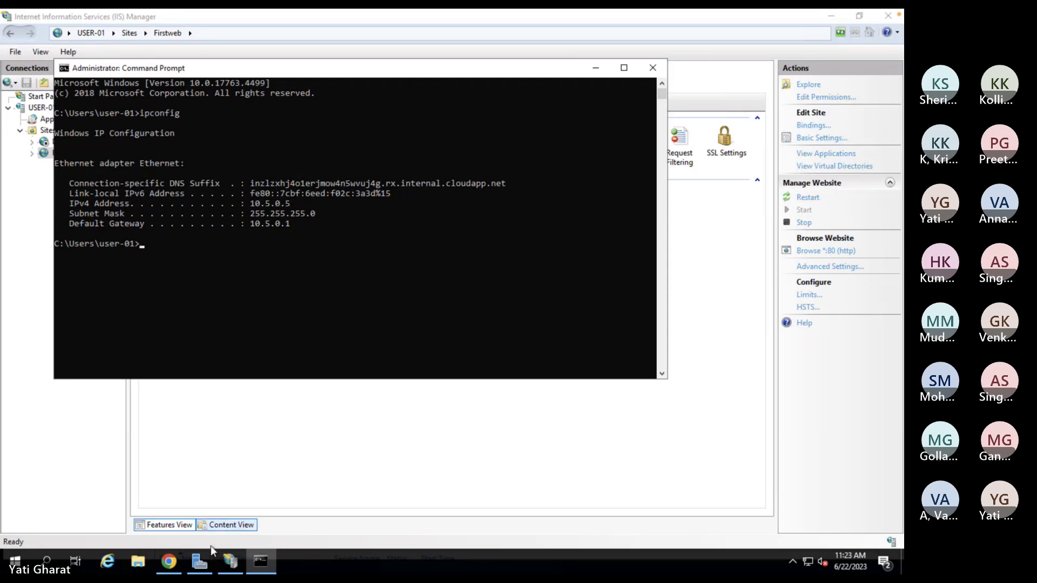
click(169, 561)
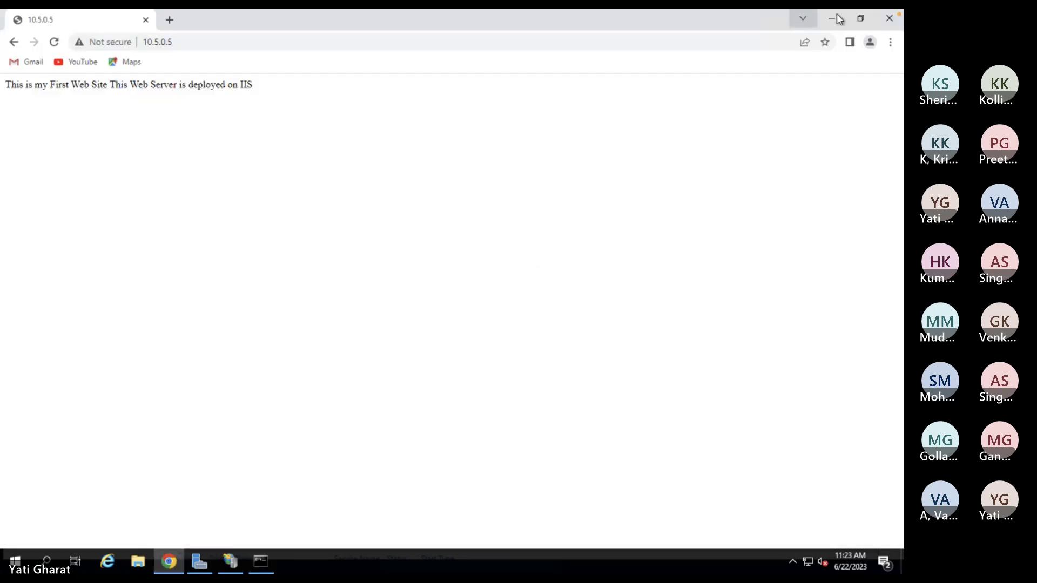
click(861, 19)
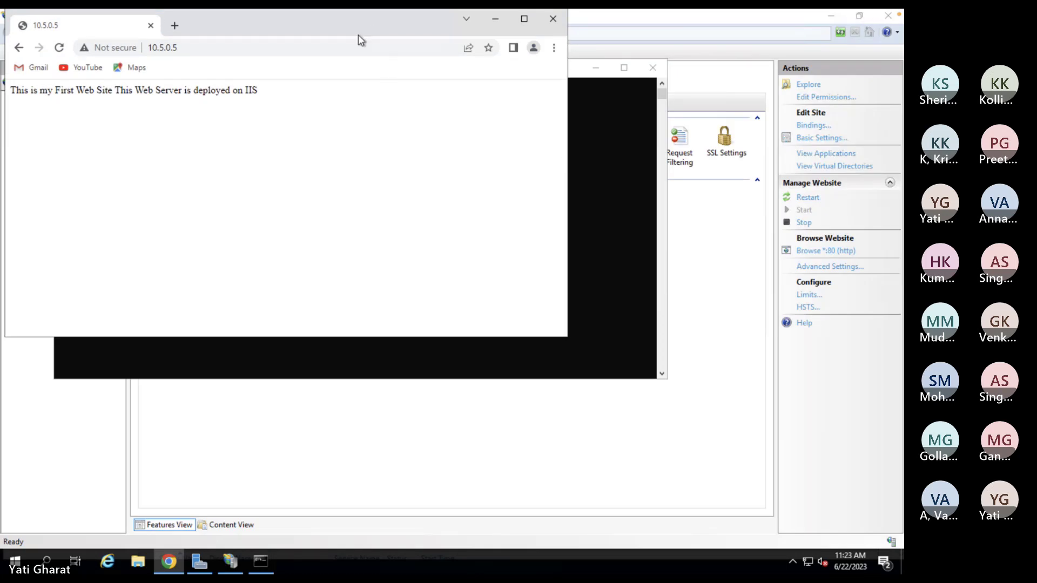
drag(358, 35, 619, 102)
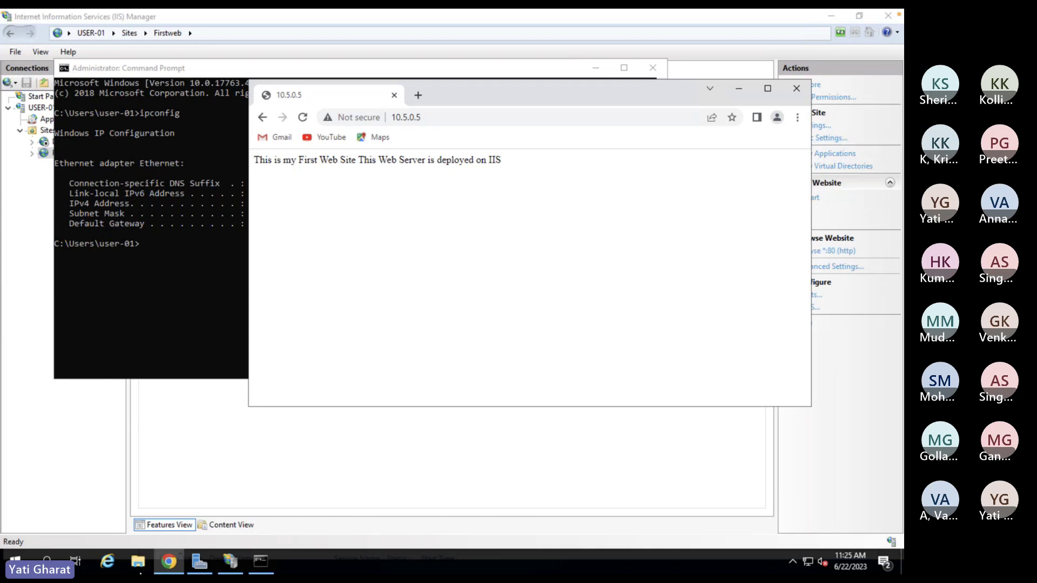
- Minimize Chrome, Command Prompt, IIS Manager and Server Manager to reveal the desktop
click(739, 95)
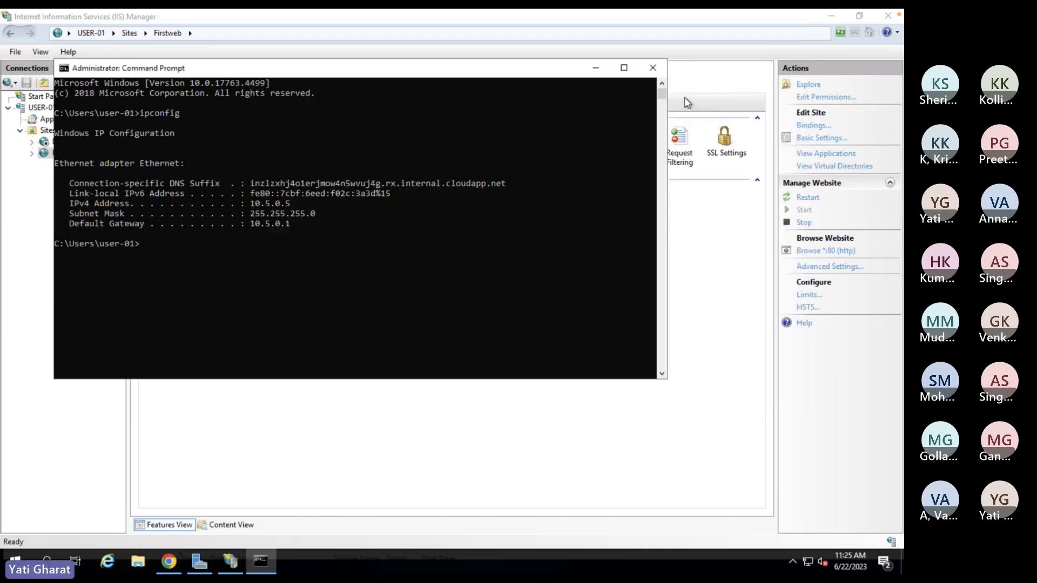
click(595, 69)
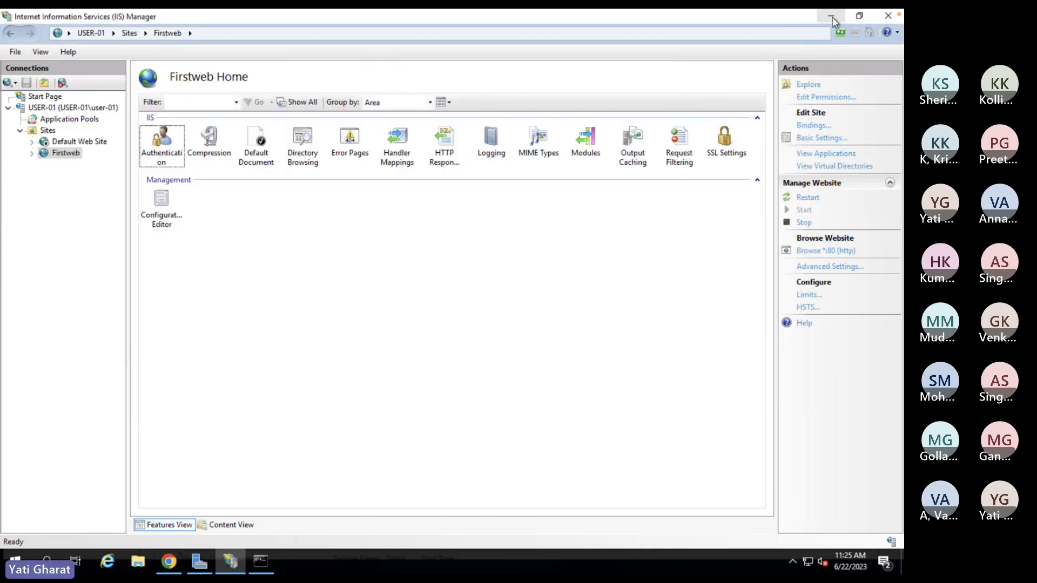
click(832, 17)
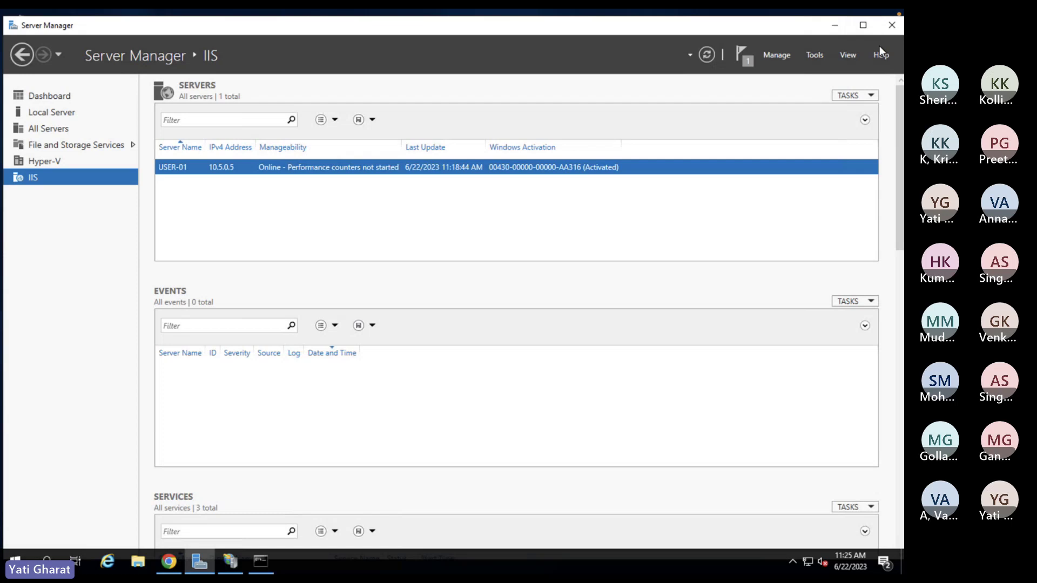
click(834, 25)
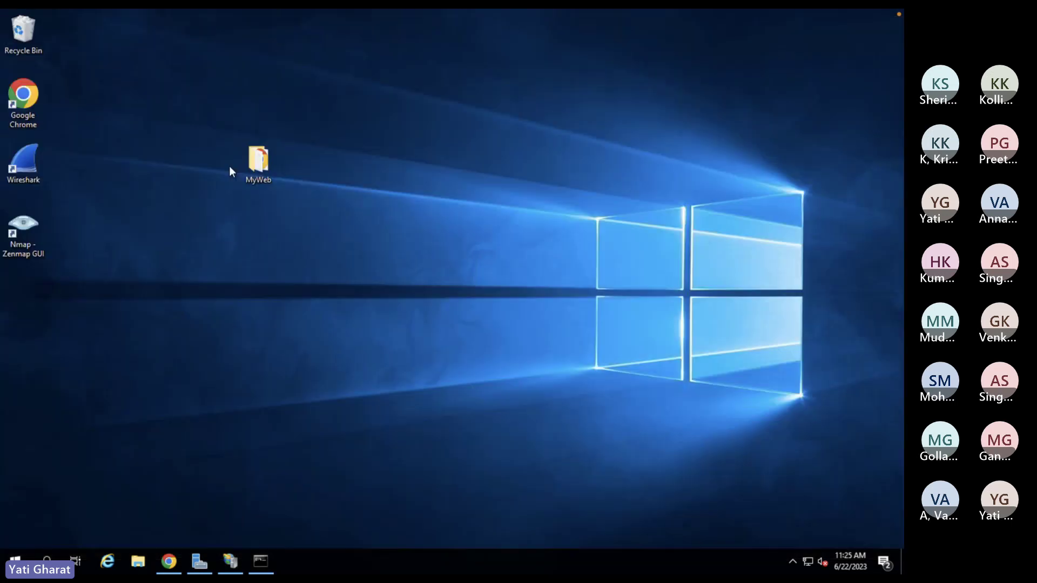
- Open the desktop MyWeb folder and bring up Open with for the index file
double_click(261, 171)
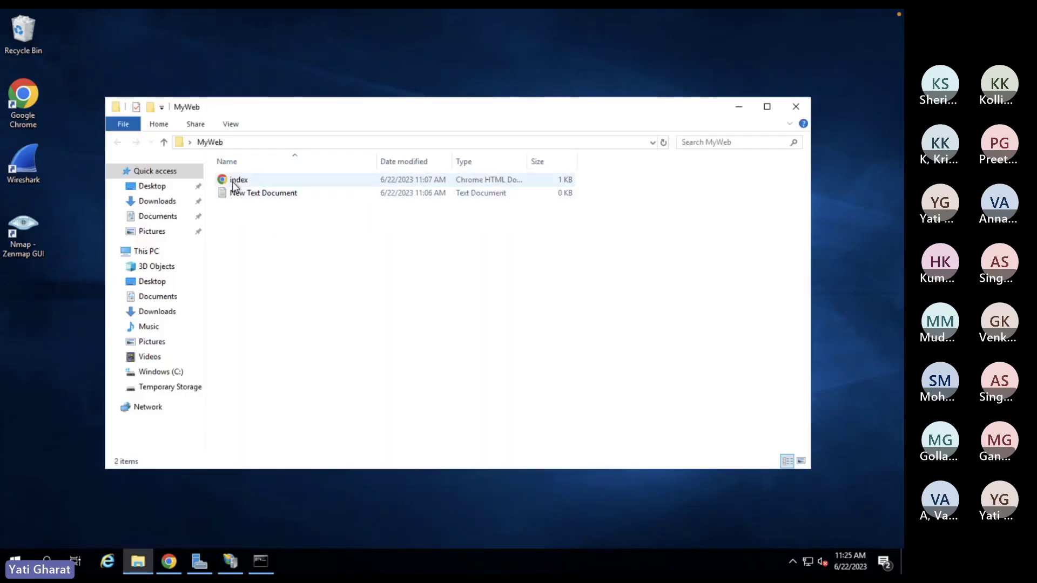
click(233, 182)
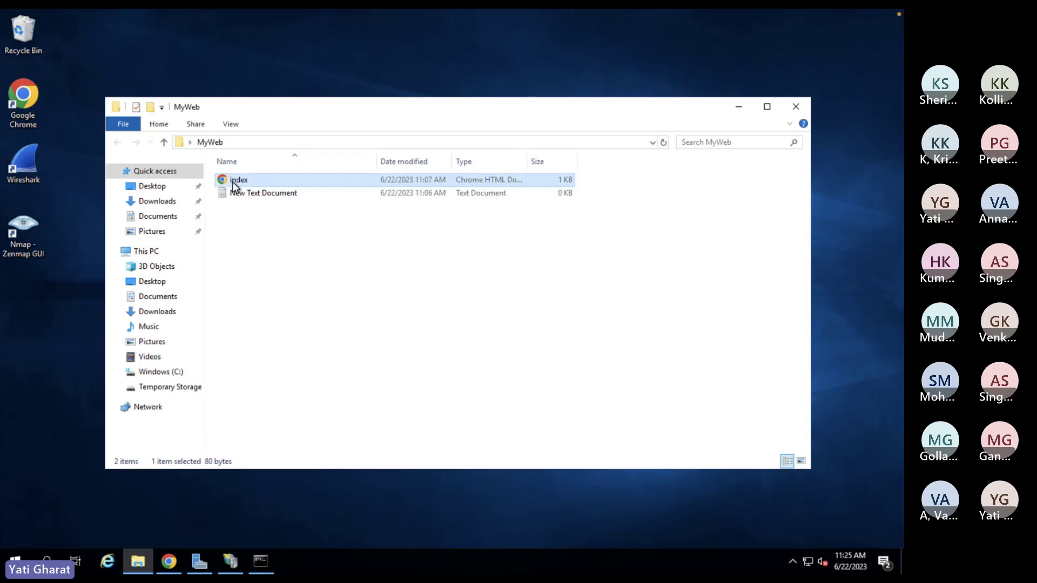
right_click(232, 181)
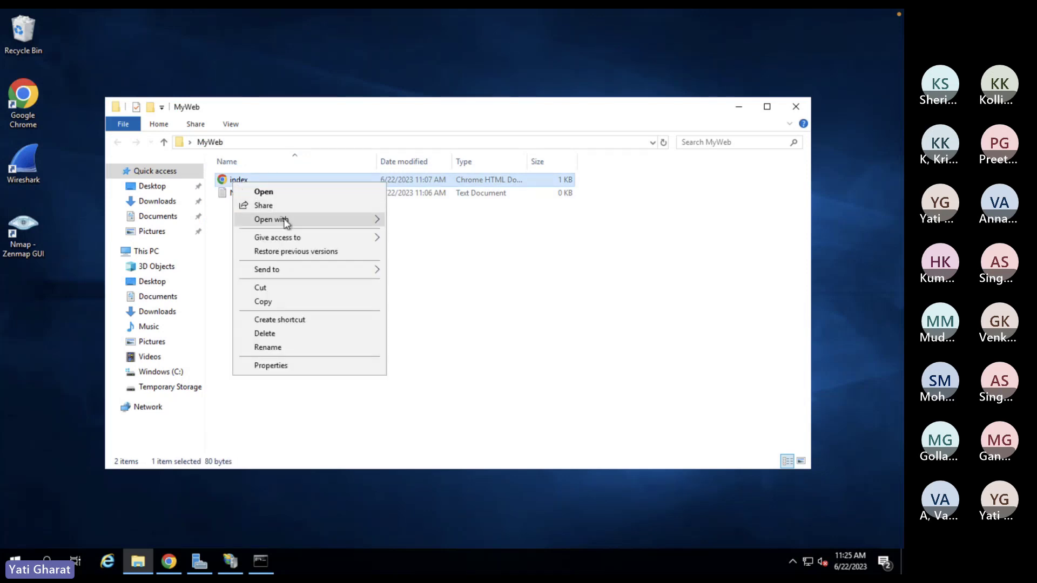
mouse_move(285, 219)
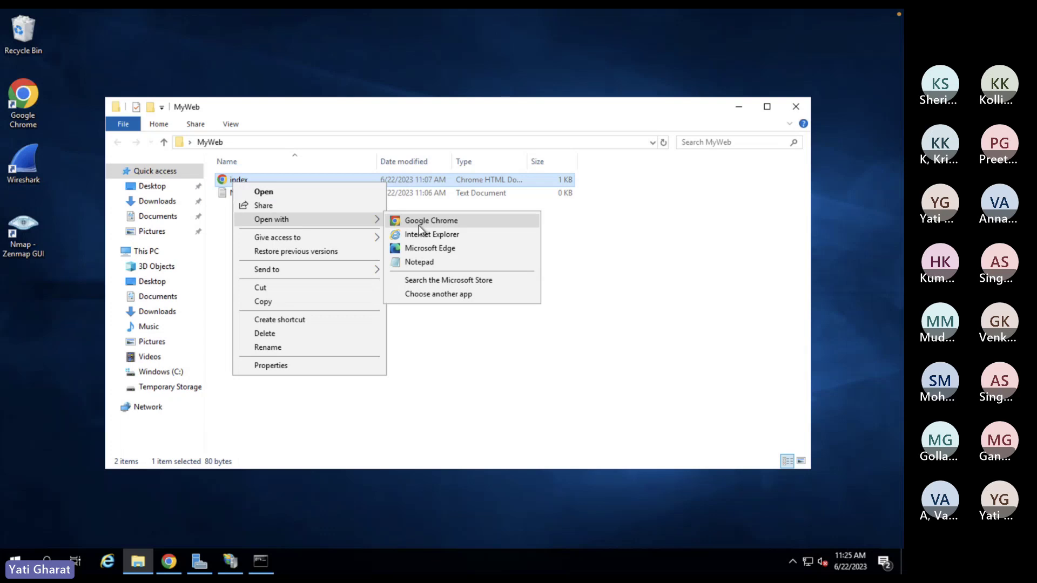
- Open index.html in Notepad to view its First Web Site HTML source
click(420, 262)
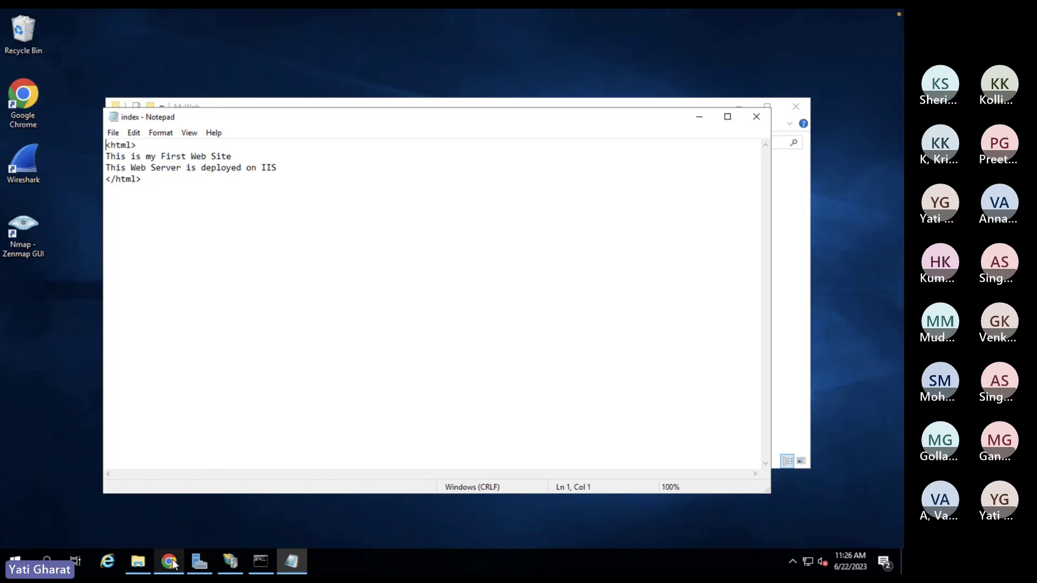
- From the Server Manager dashboard, start Add Roles and Features with role-based installation on the local server
click(203, 567)
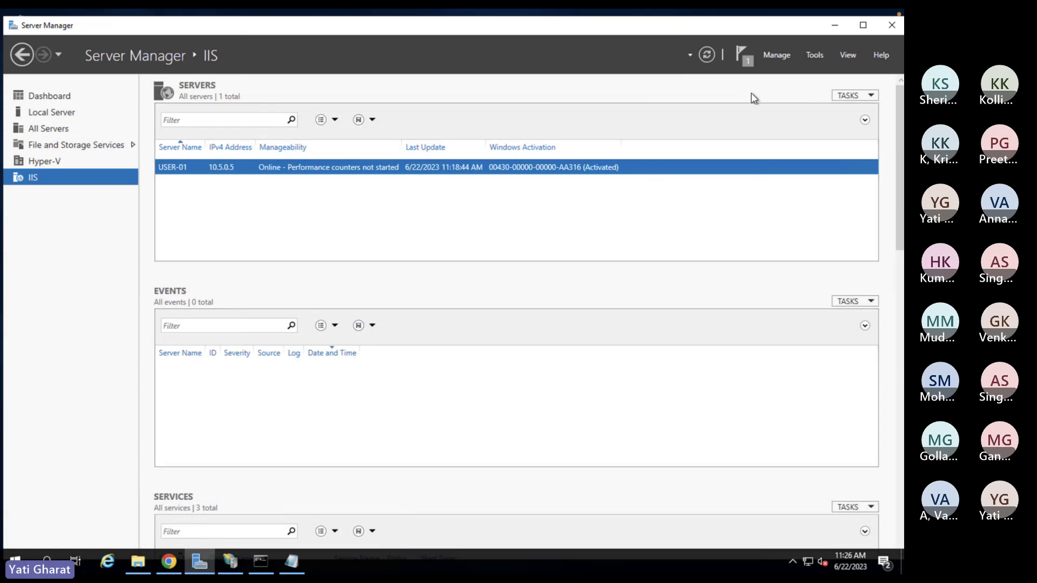
click(40, 96)
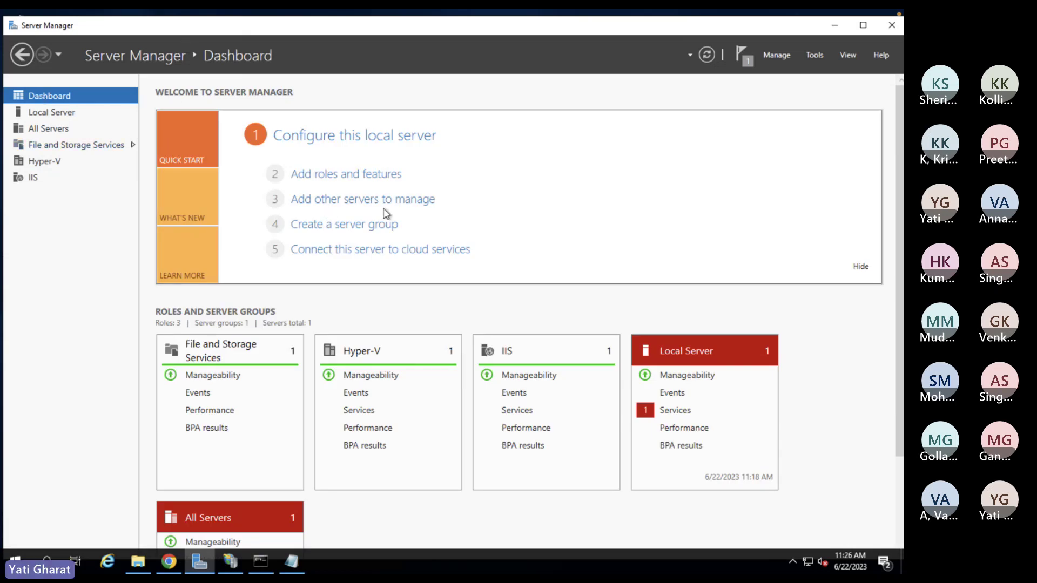
click(362, 175)
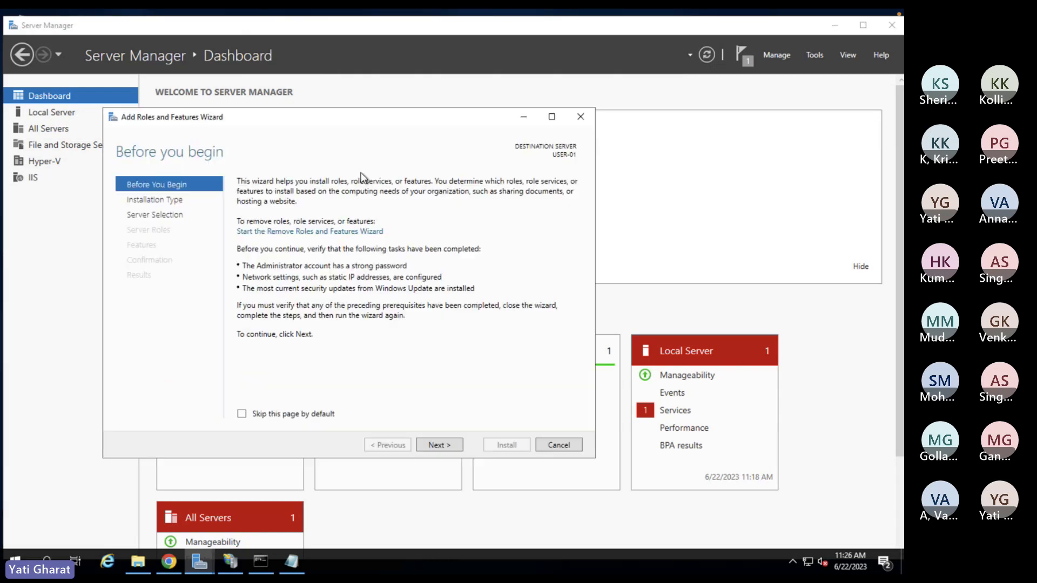
click(428, 444)
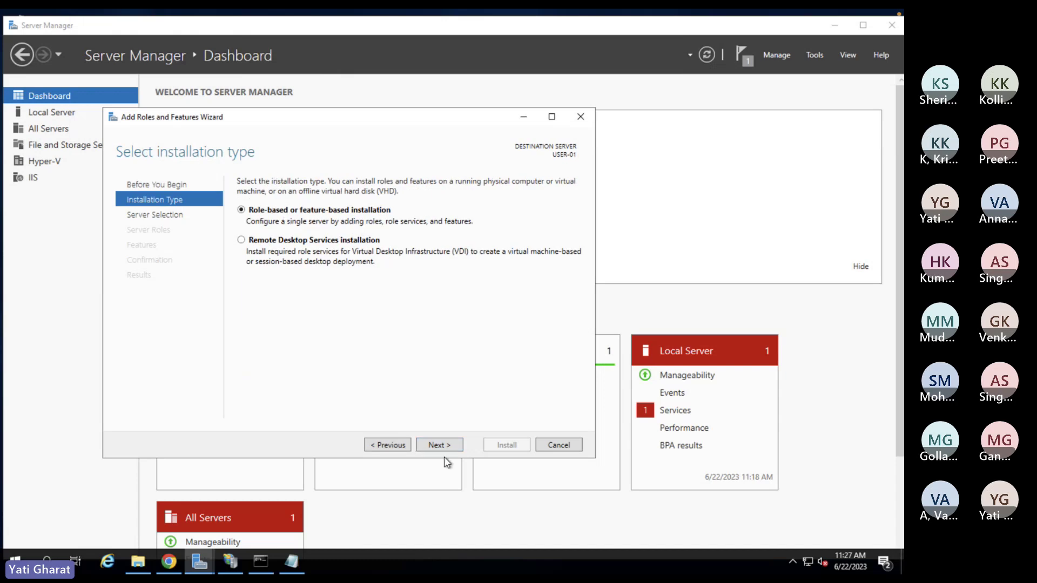
click(443, 448)
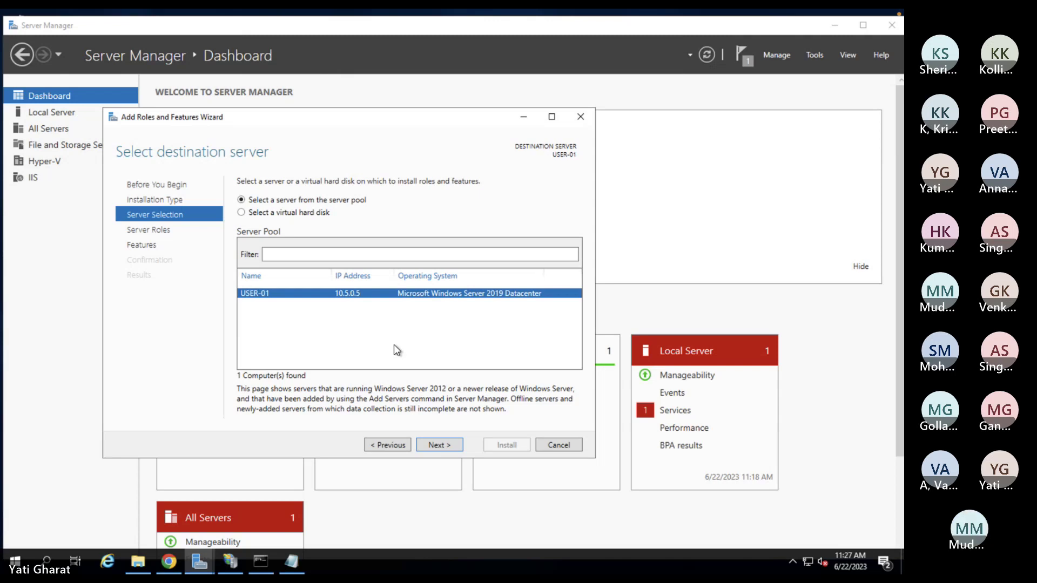
key(Return)
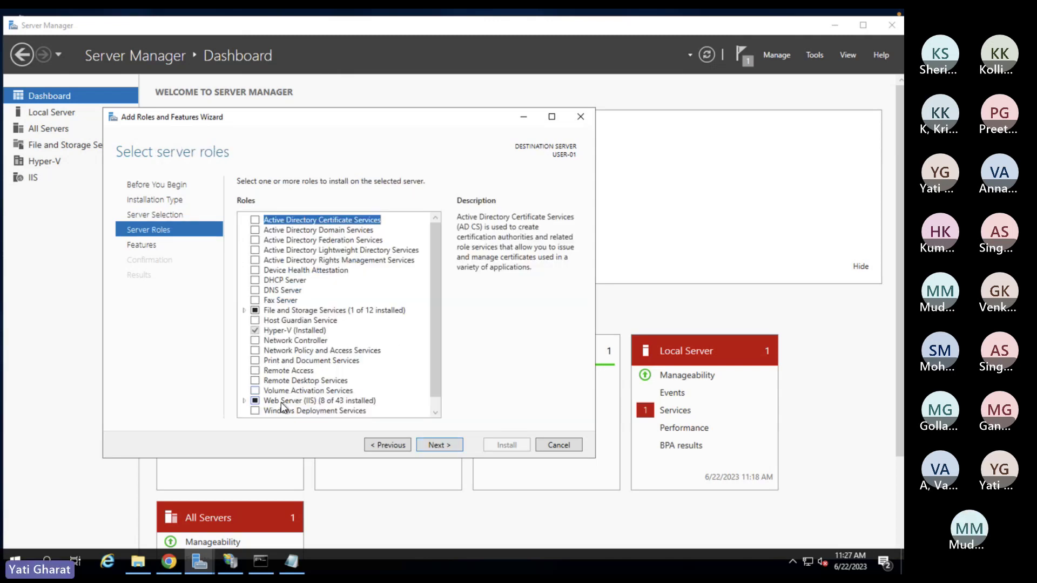
- Look inside Web Server (IIS), then advance the wizard to Select features
click(245, 401)
click(244, 401)
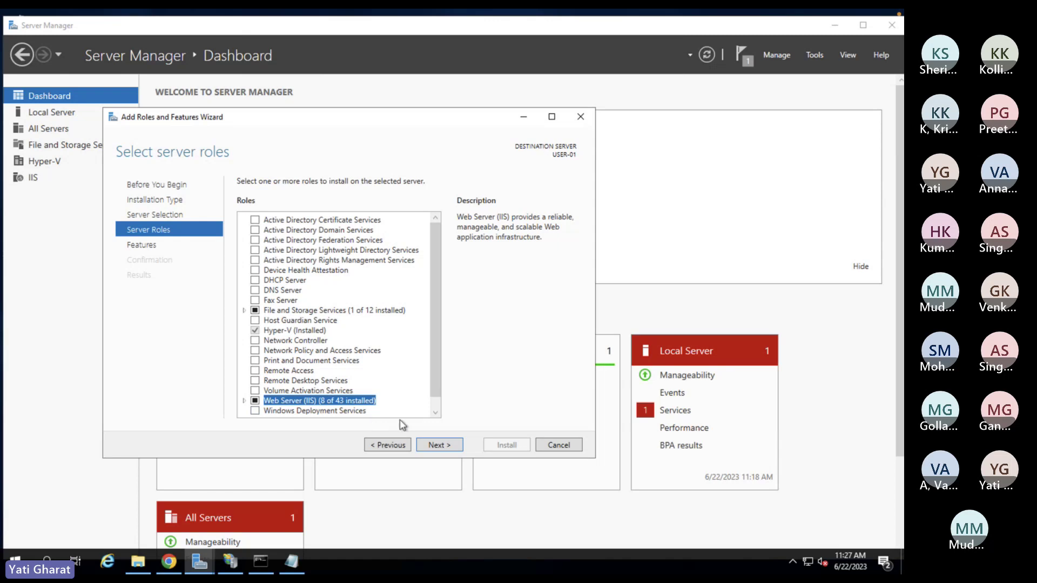
click(438, 447)
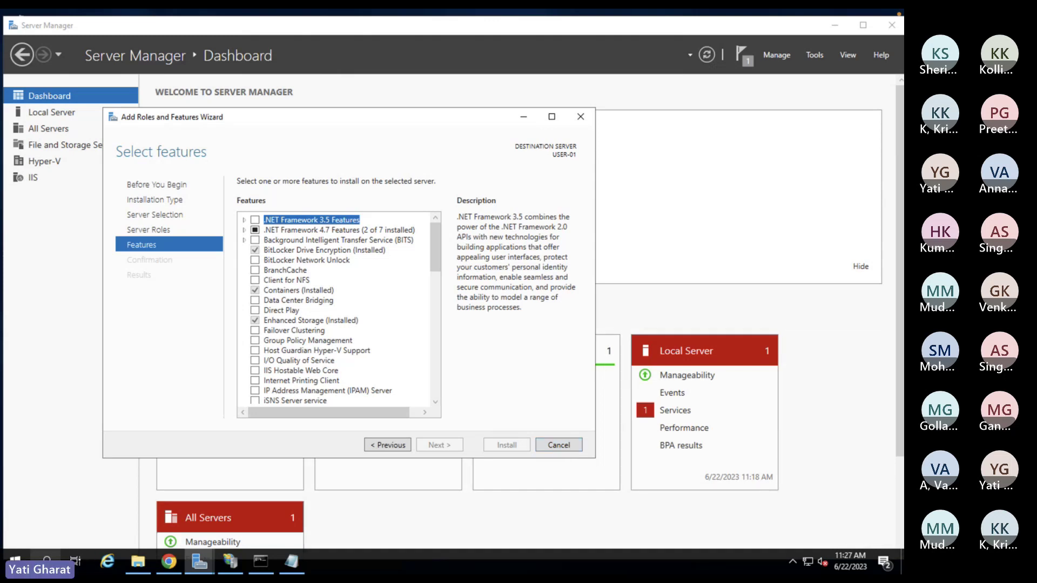
- Search Windows for 'server', then dismiss the search and return to the wizard
click(47, 561)
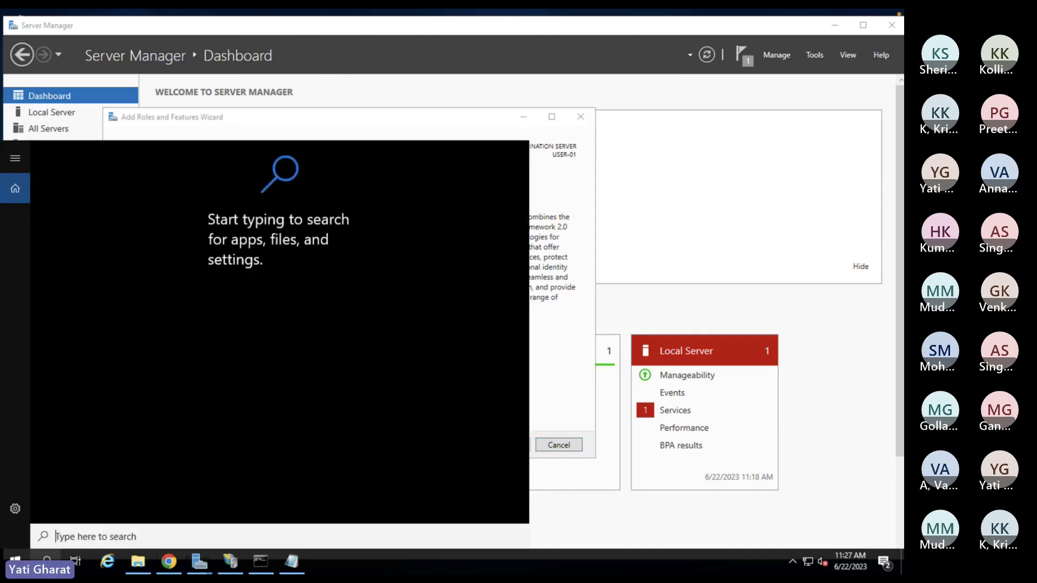
text(server)
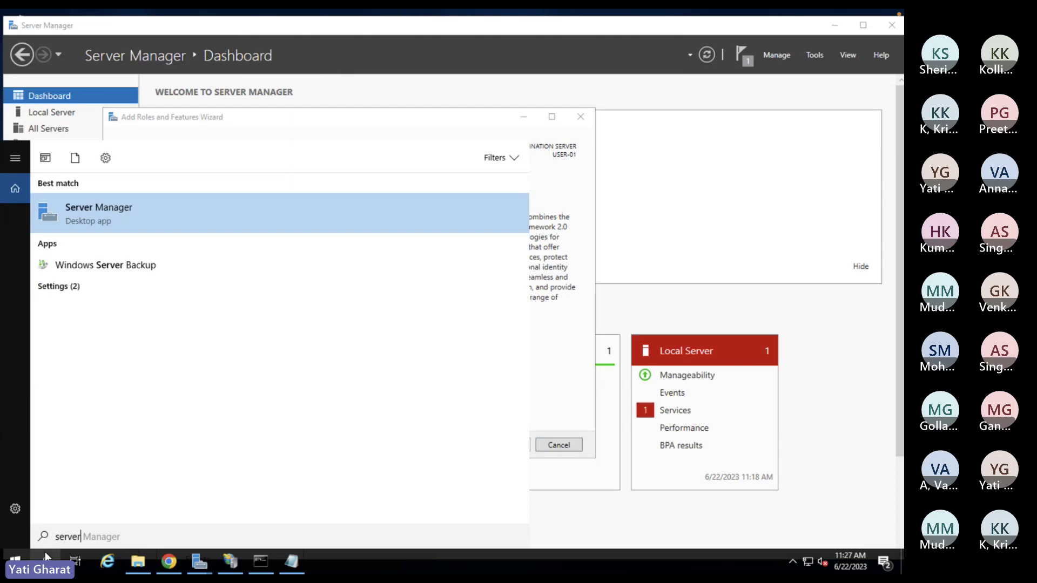
click(571, 204)
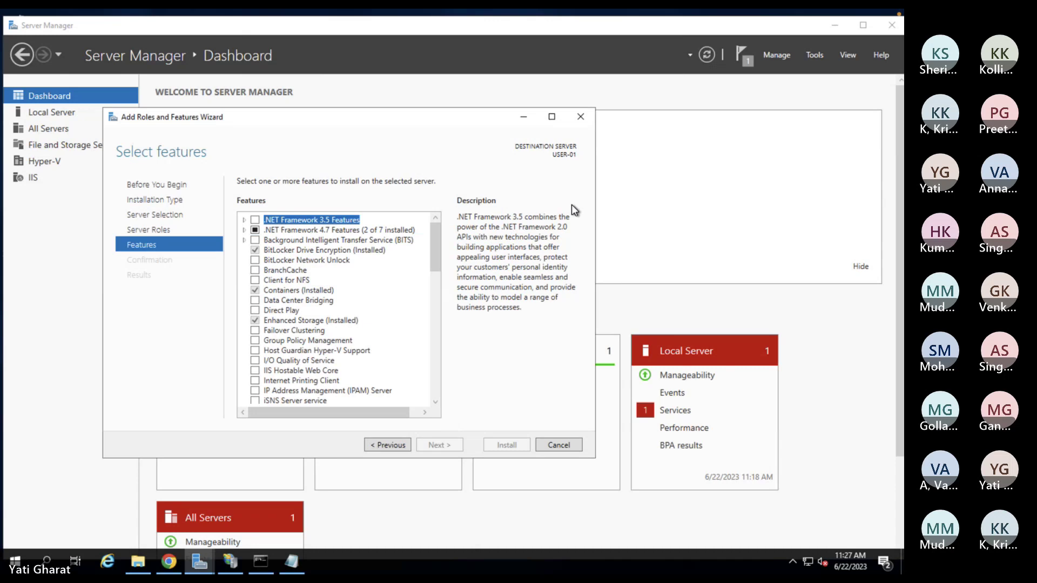
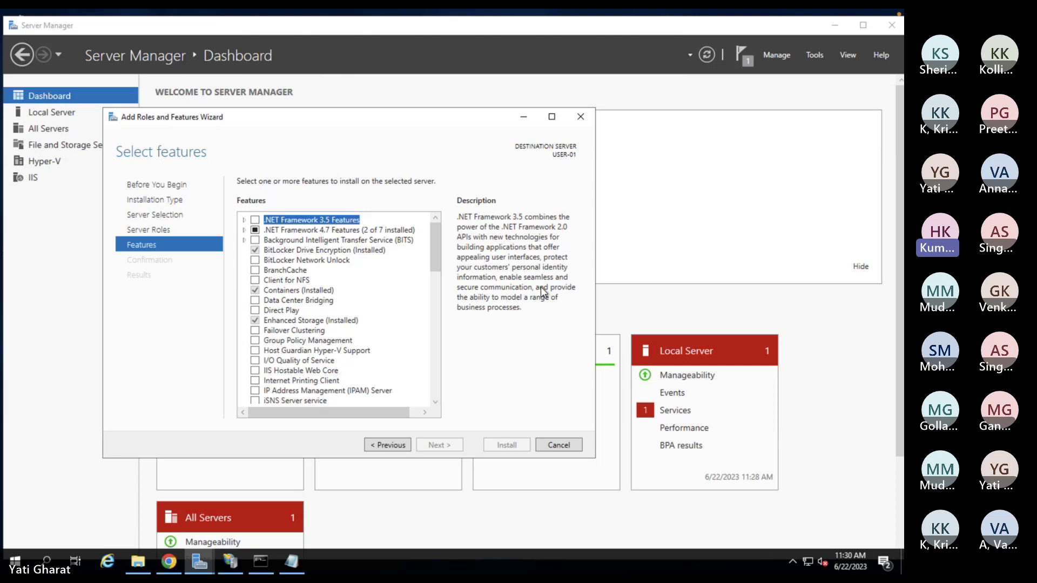
- Bring the Numbers spreadsheet of 15 VM logins to the front from the Dock
mouse_move(440, 573)
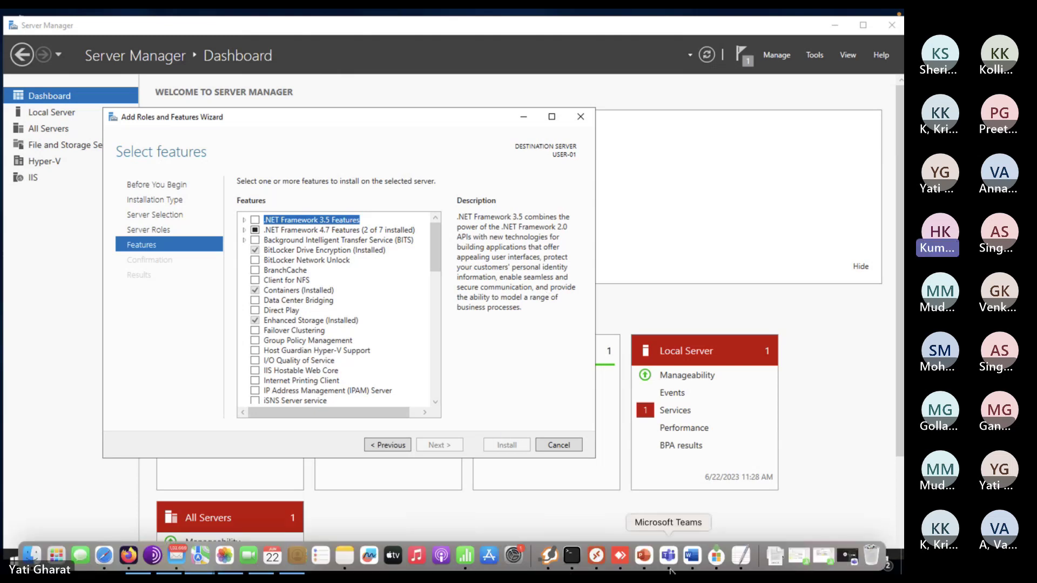
click(463, 556)
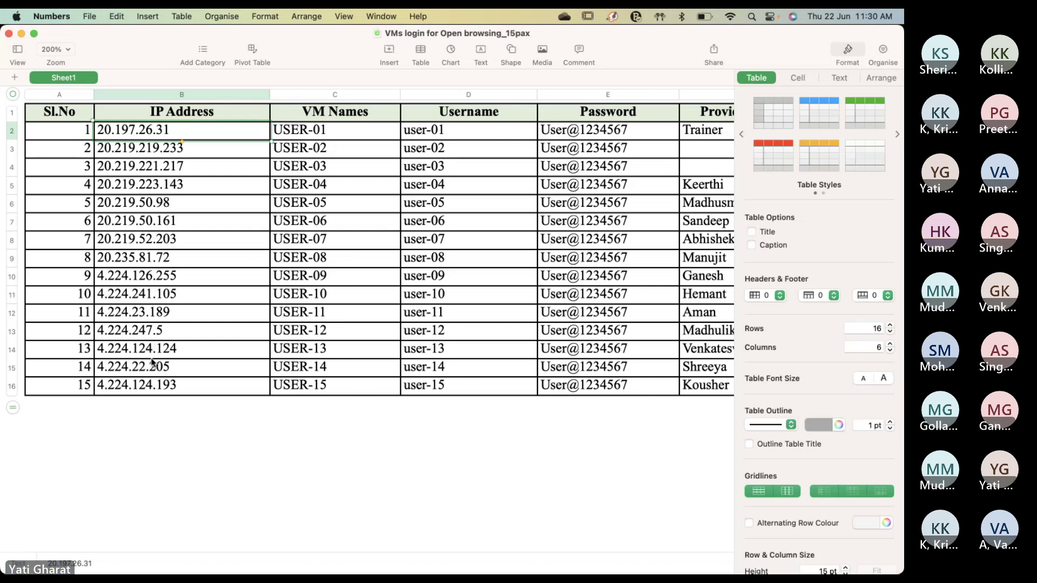
- Select USER-10's IP address 4.224.241.105 in cell B11, then return to the remote Windows session
scroll(193, 261, right, 3)
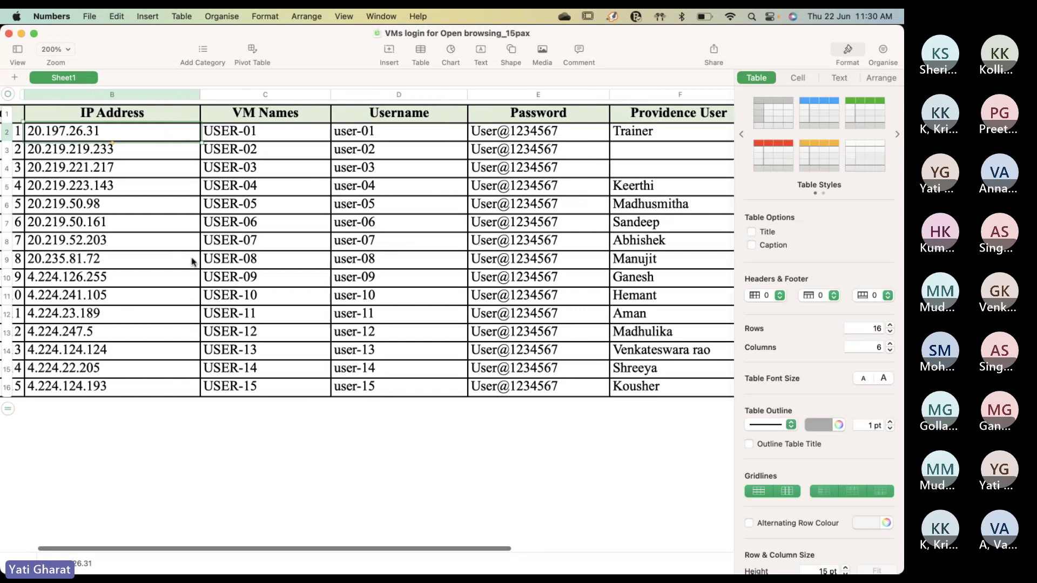
scroll(195, 260, left, 3)
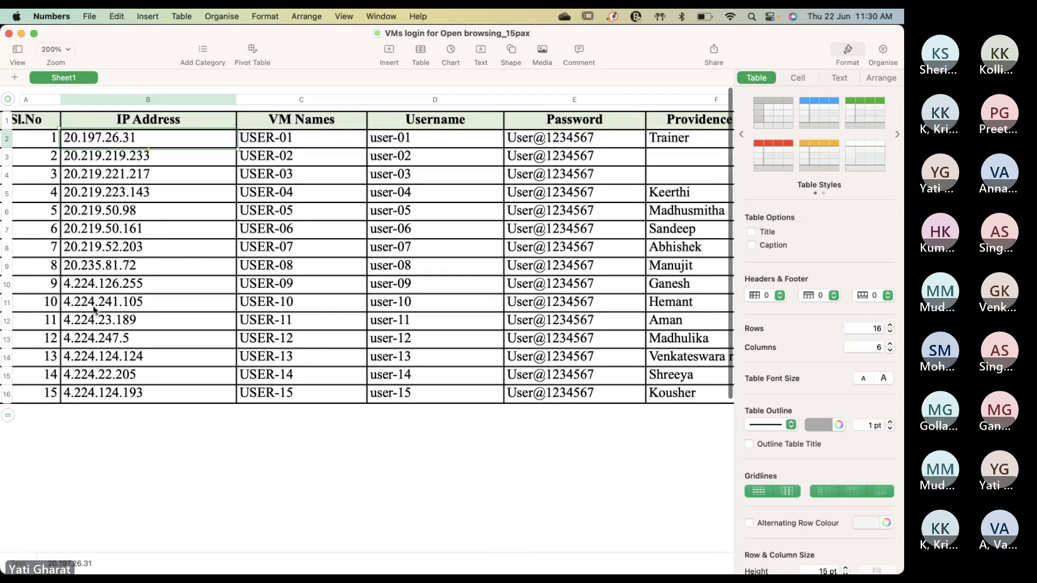
click(122, 305)
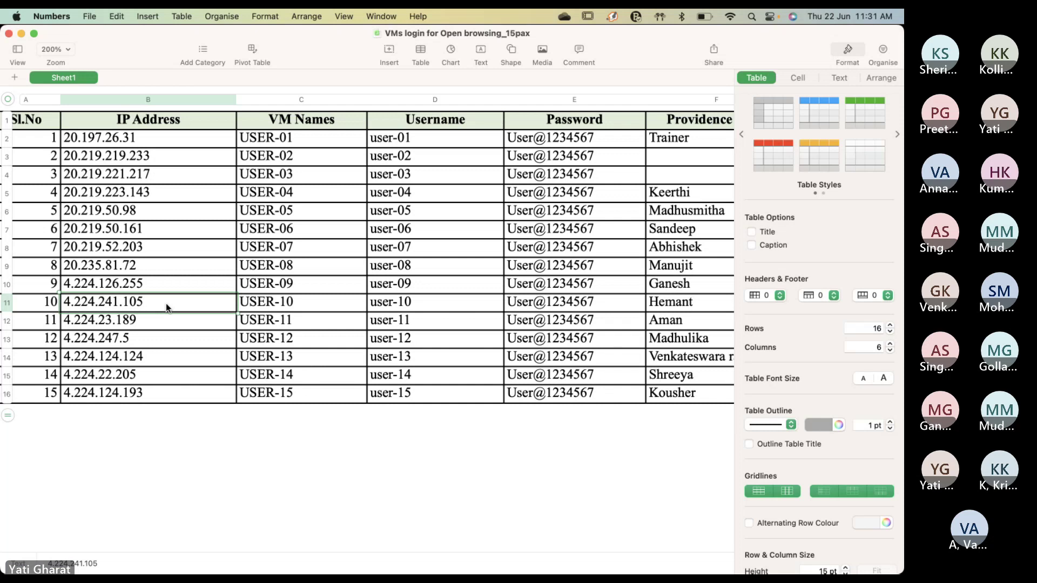
mouse_move(345, 565)
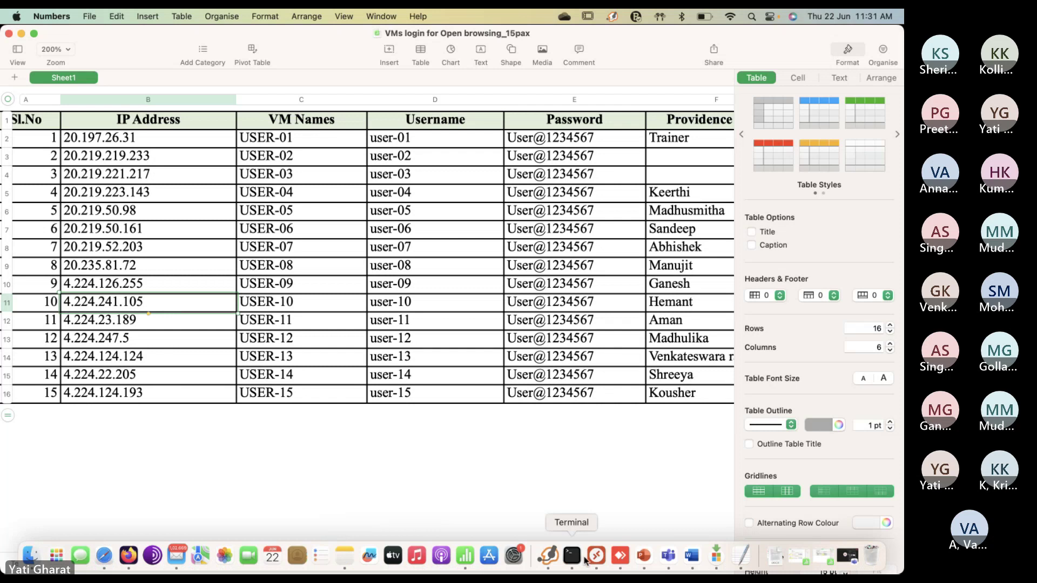
click(603, 555)
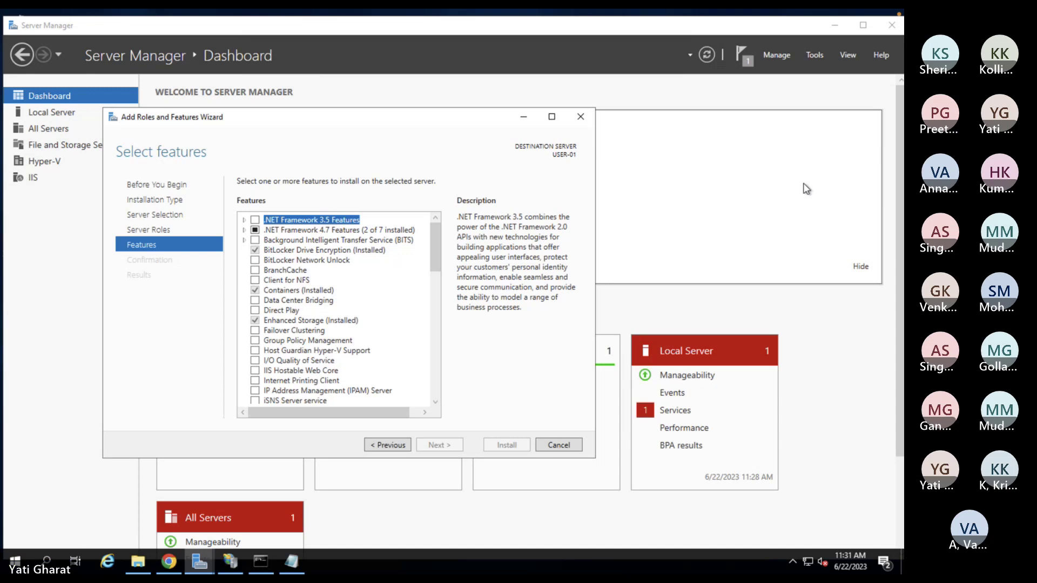
- Cancel the Add Roles and Features Wizard, minimise Server Manager, and close Notepad and the MyWeb window
click(581, 118)
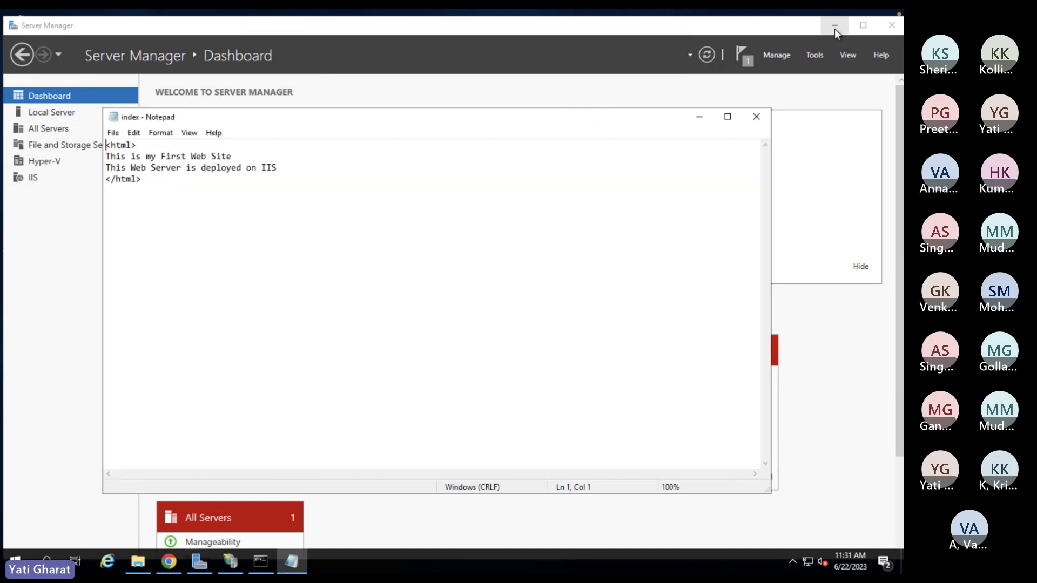
click(834, 28)
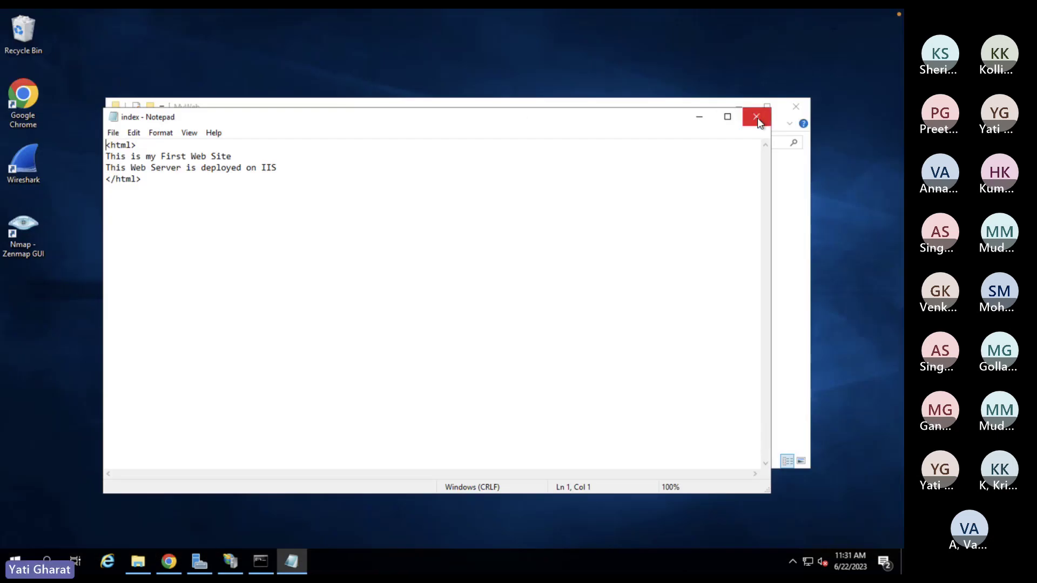
click(757, 118)
click(796, 106)
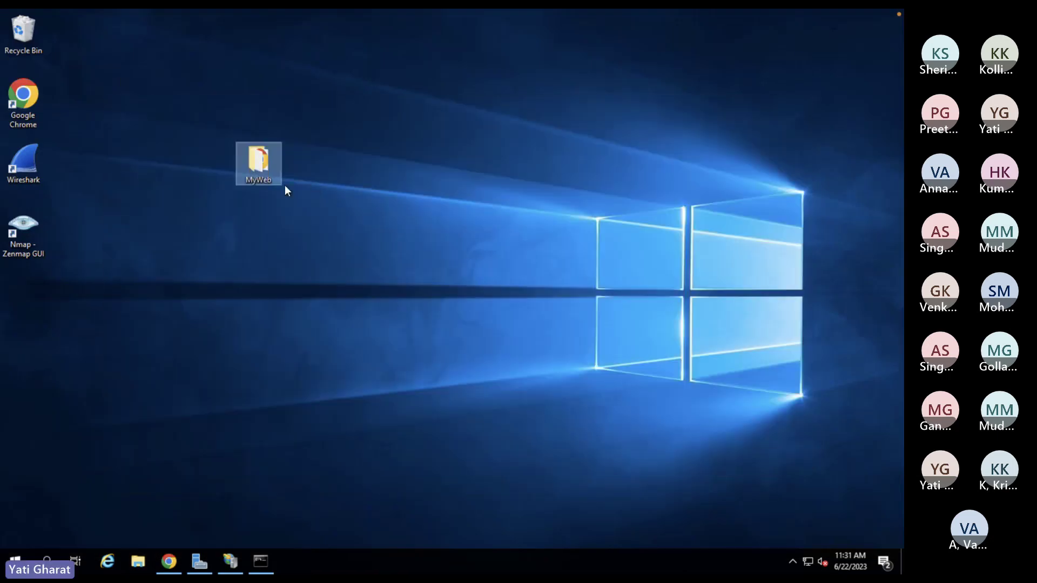
right_click(254, 167)
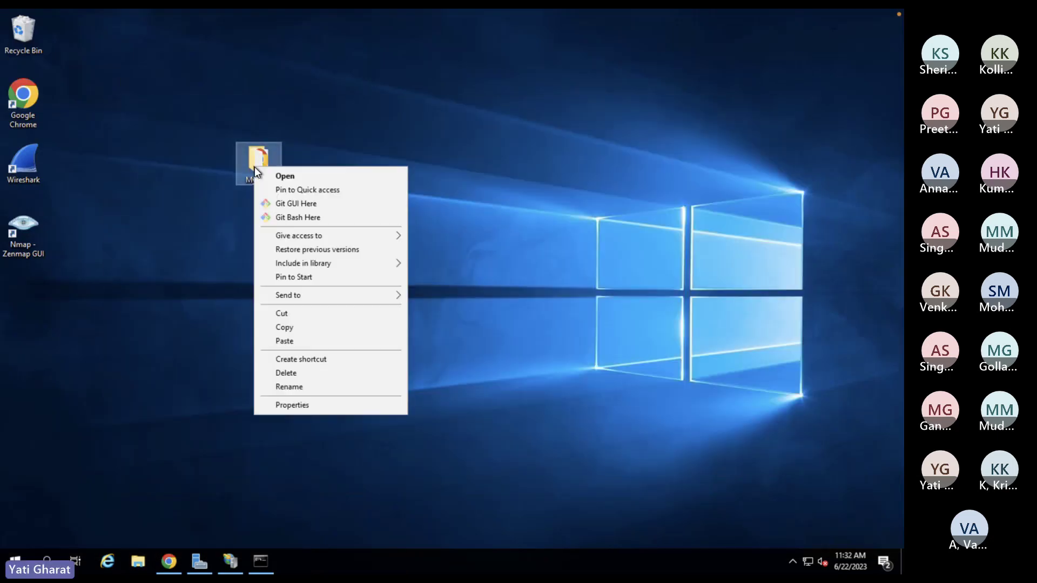
click(290, 332)
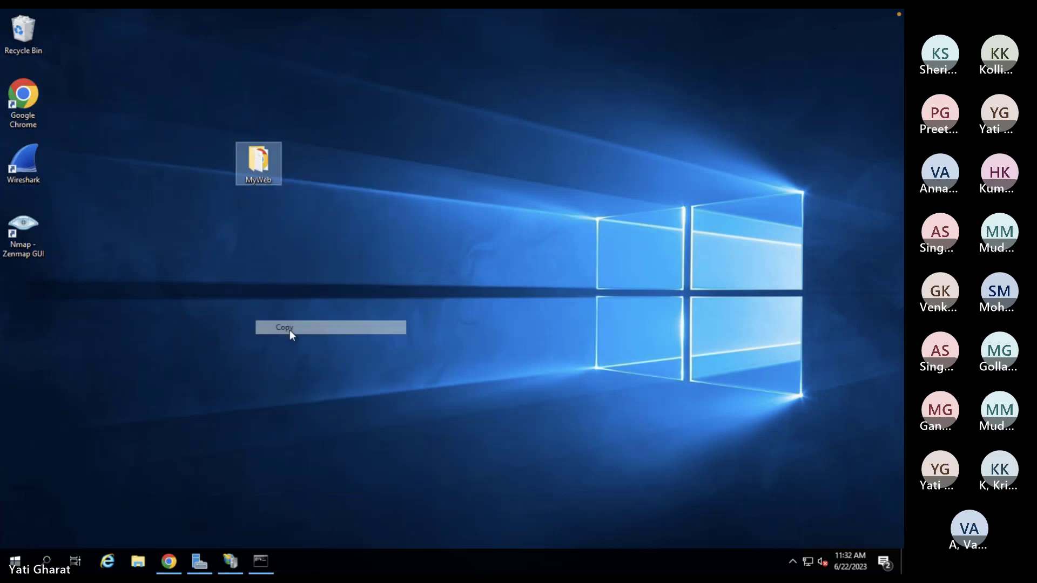
click(138, 562)
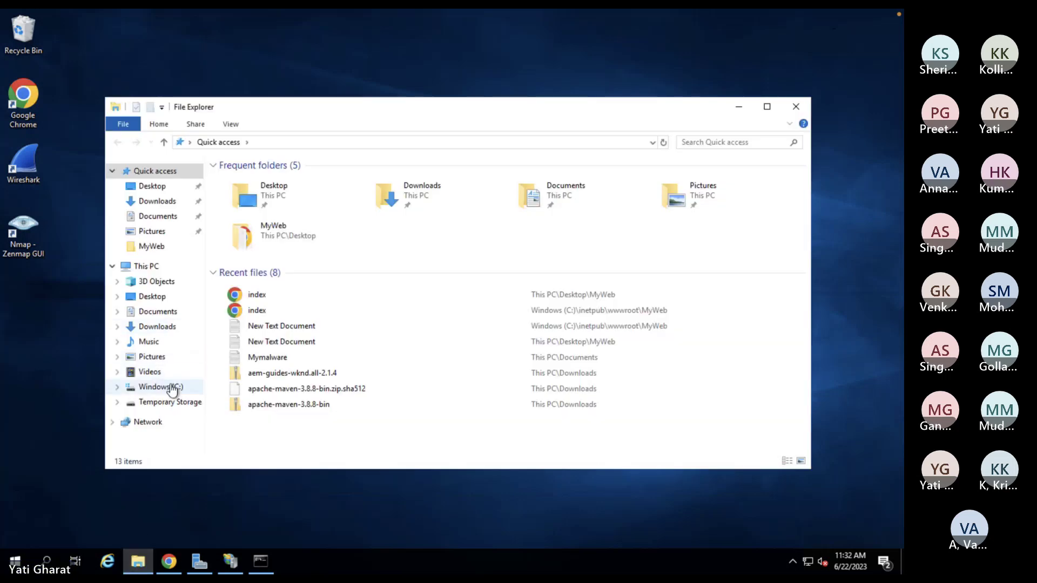
click(173, 389)
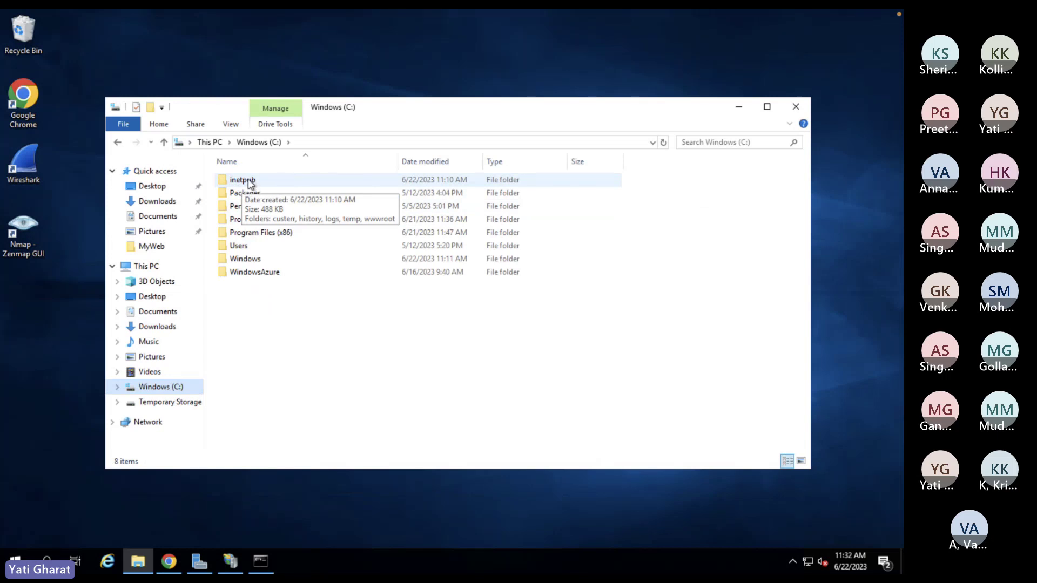
double_click(250, 182)
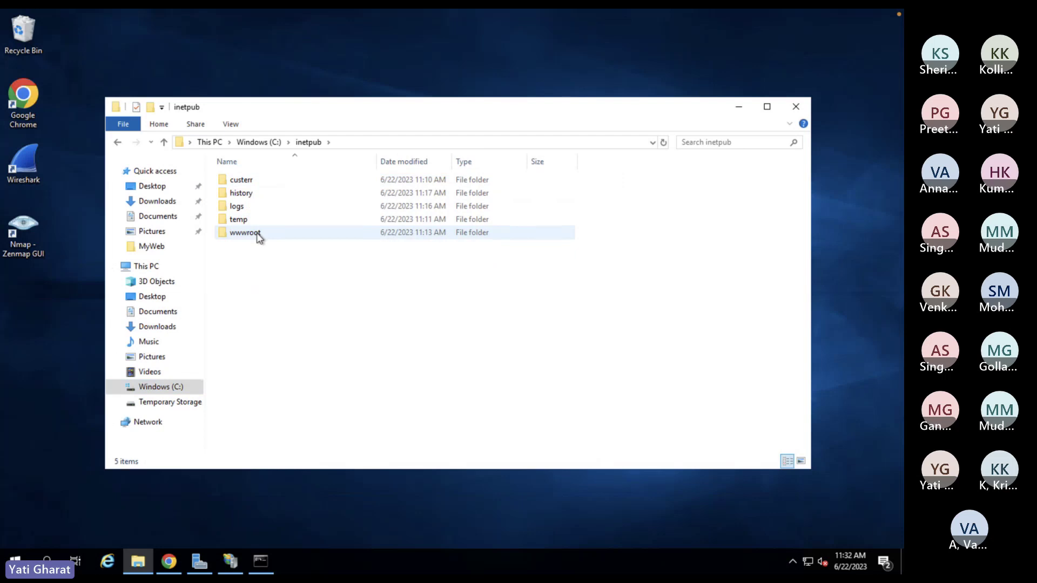
double_click(258, 238)
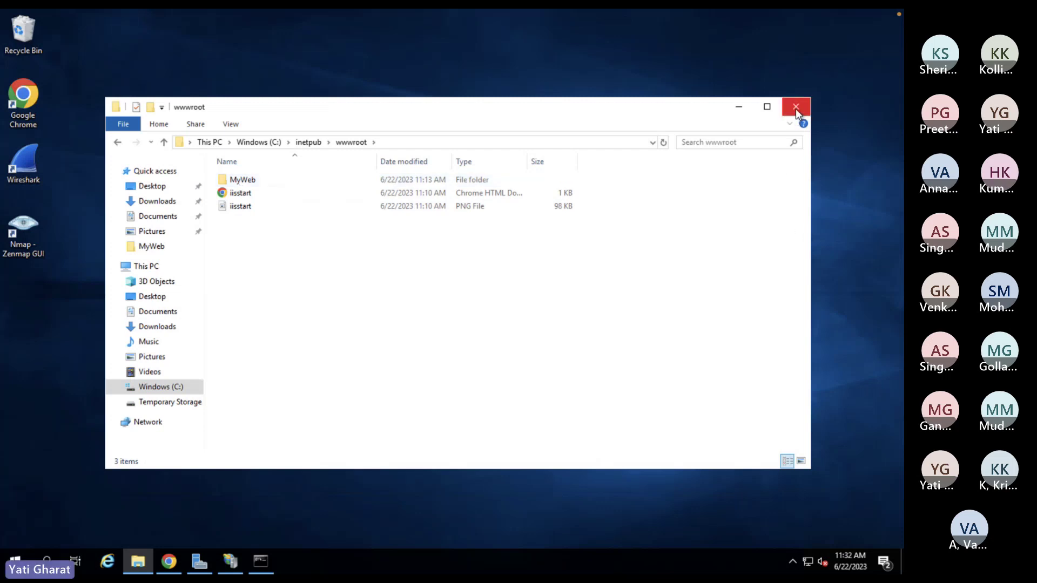
click(796, 109)
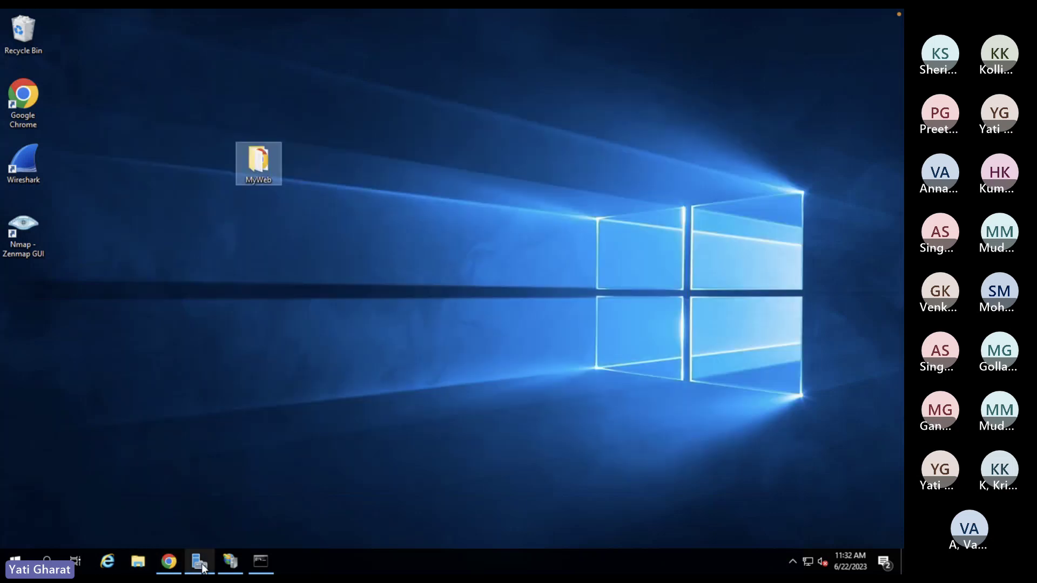
- Switch to the Numbers sheet showing USER-10's IP address 4.224.241.105
mouse_move(202, 567)
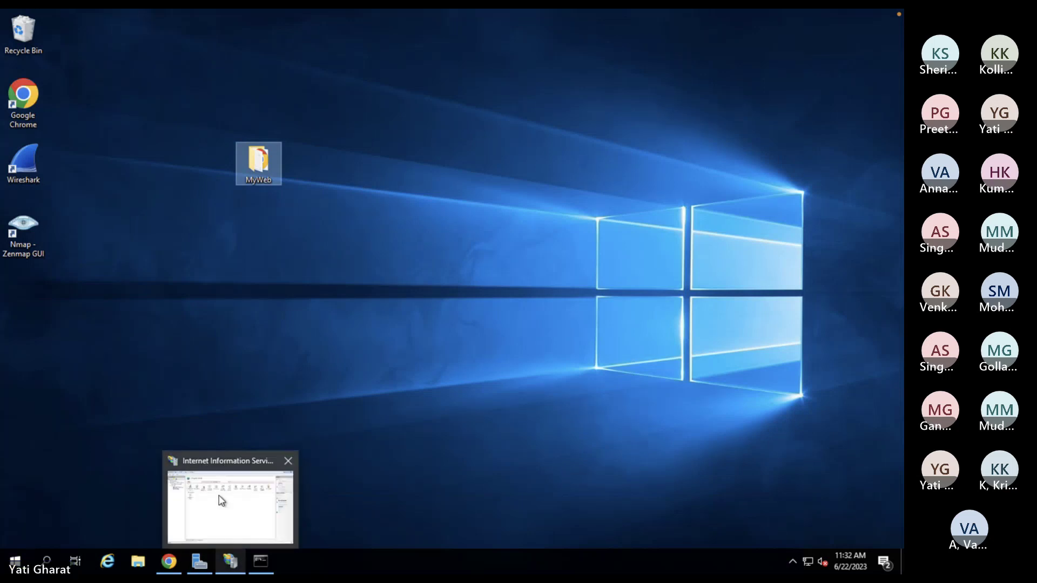
mouse_move(219, 497)
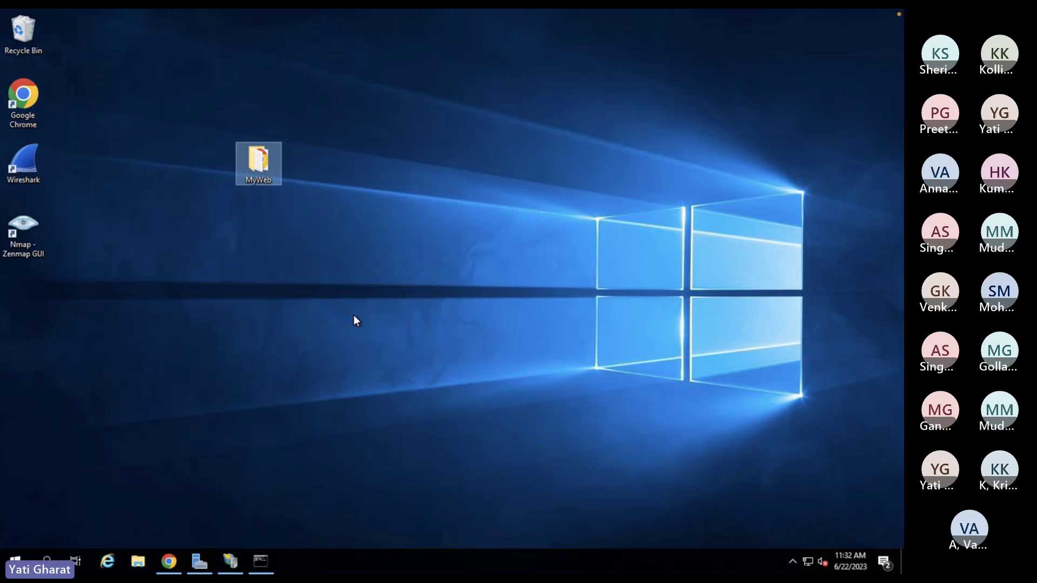
mouse_move(292, 564)
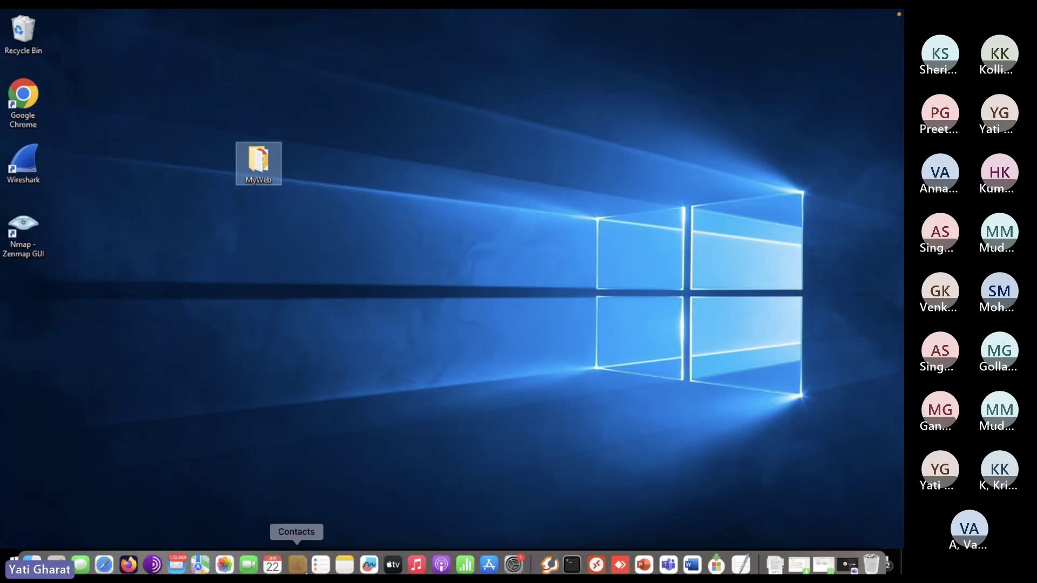
click(468, 561)
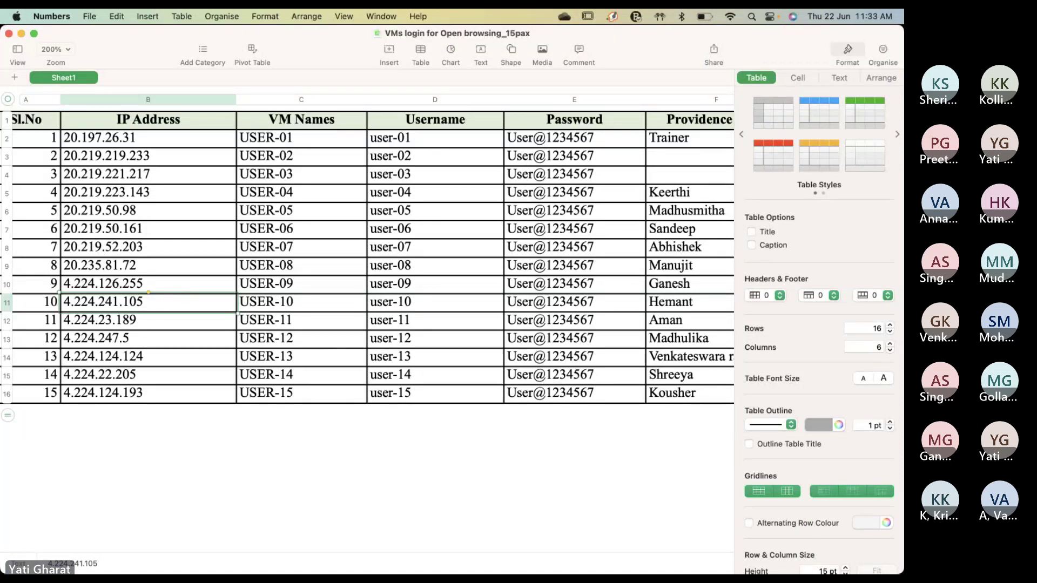
- Return from Numbers to the full-screen remote Windows desktop via Microsoft Remote Desktop
mouse_move(601, 562)
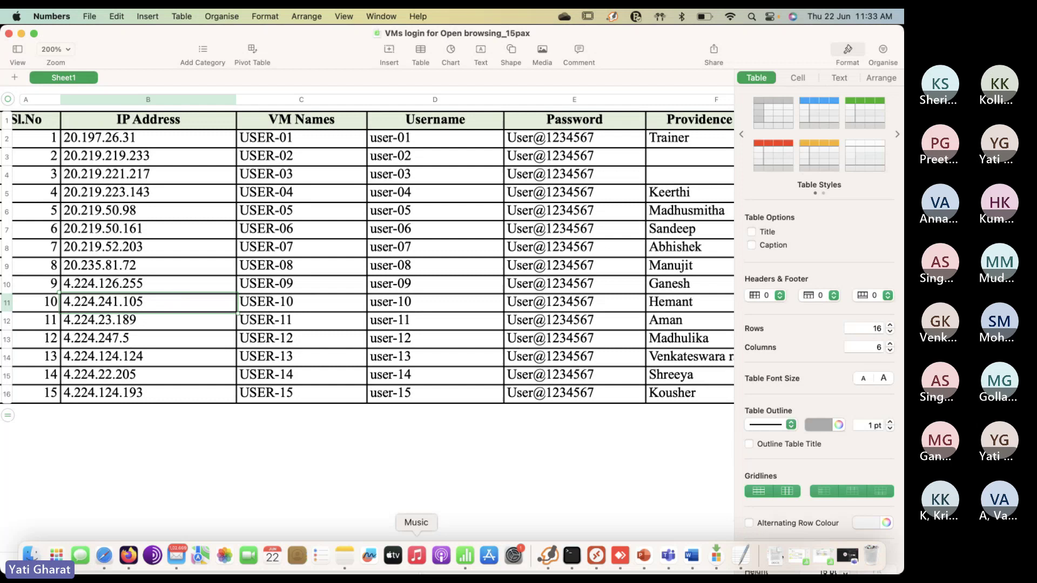
click(600, 562)
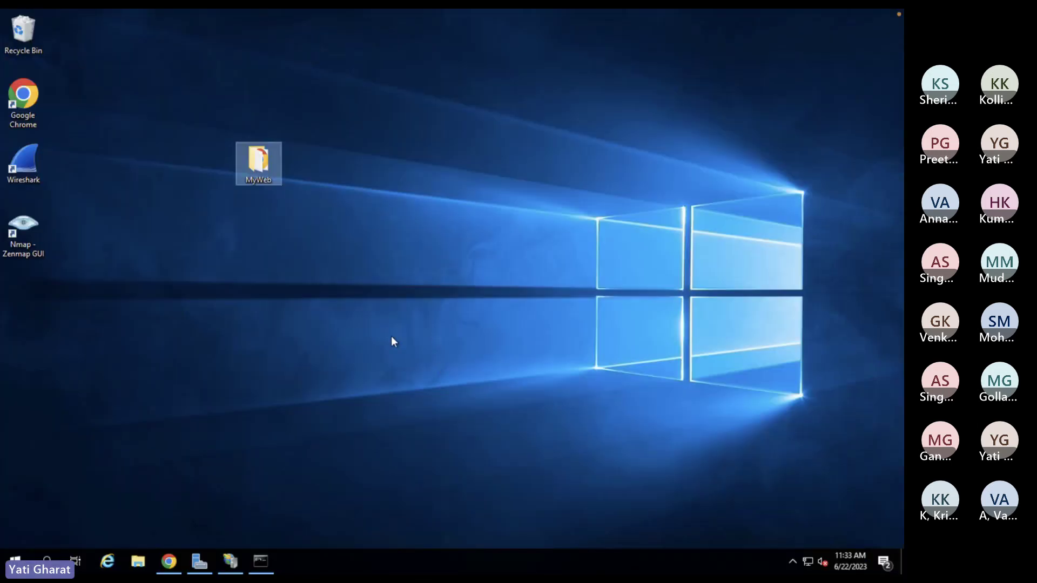
- Open IIS Manager, checking the Server Manager administrative tools list along the way
click(198, 563)
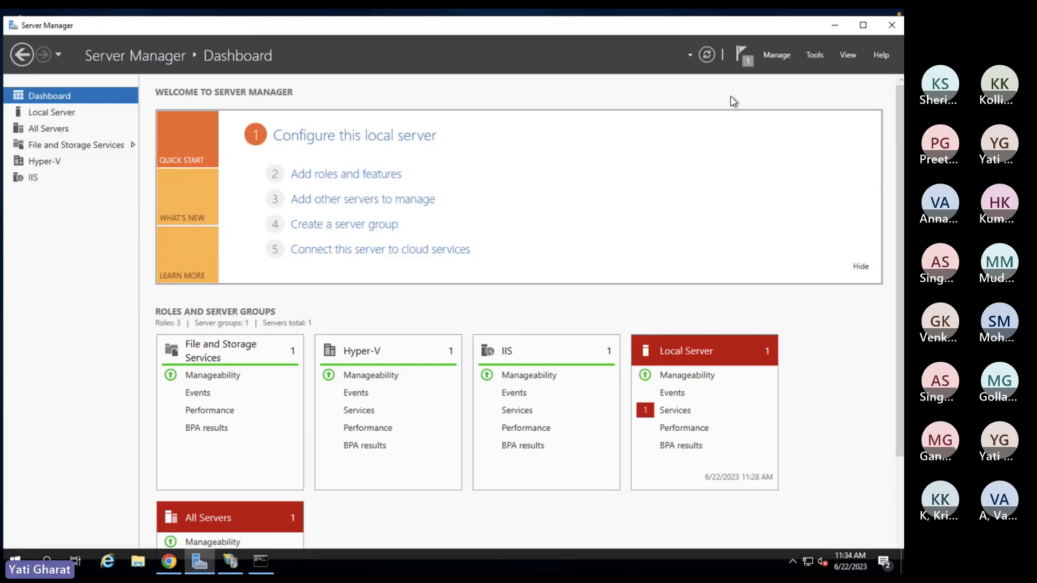
click(817, 54)
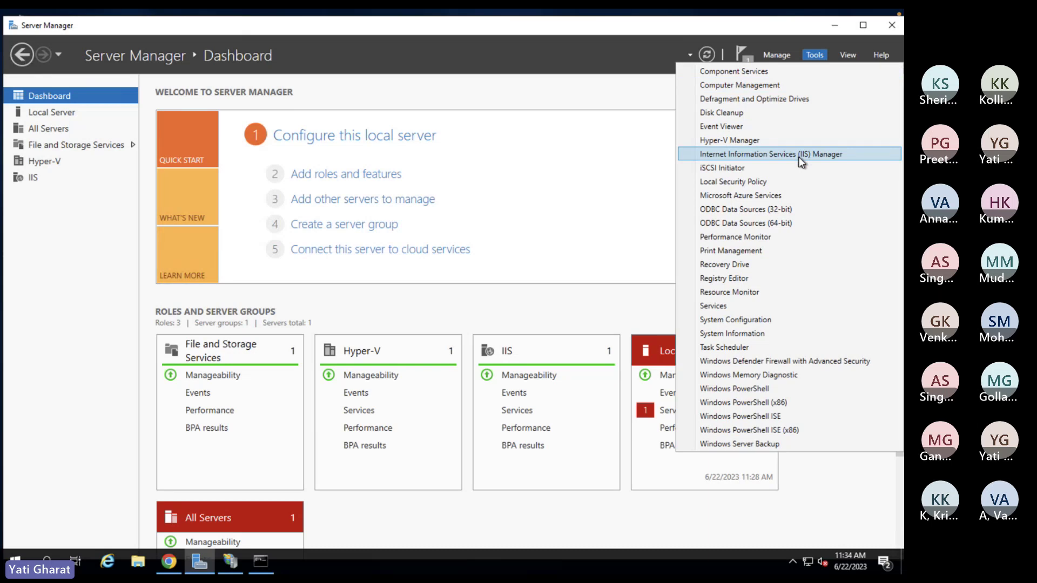
click(199, 565)
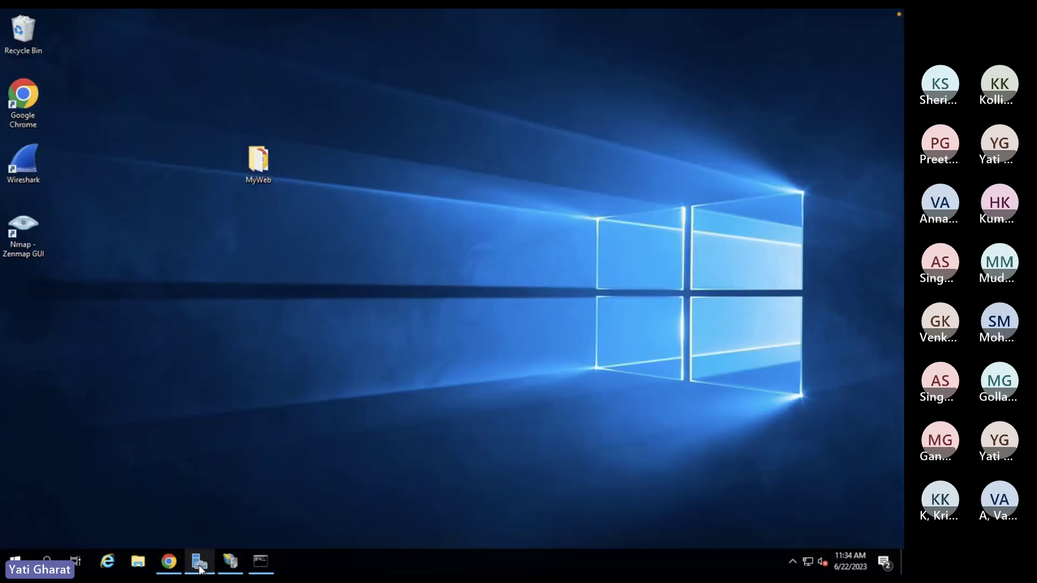
click(228, 563)
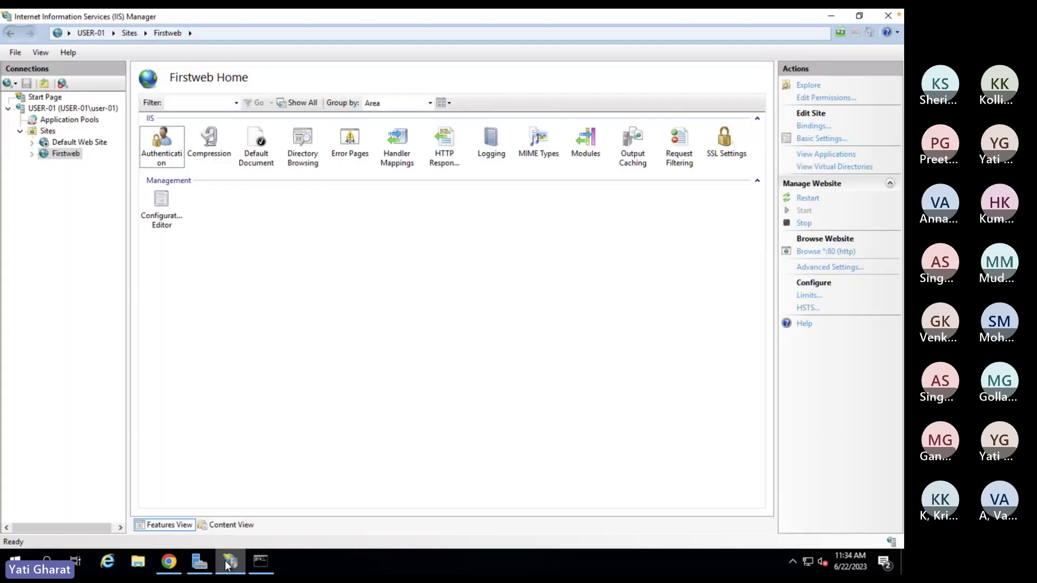
- Select Default Web Site, view its context menu options, then dismiss the menu
click(71, 144)
right_click(70, 143)
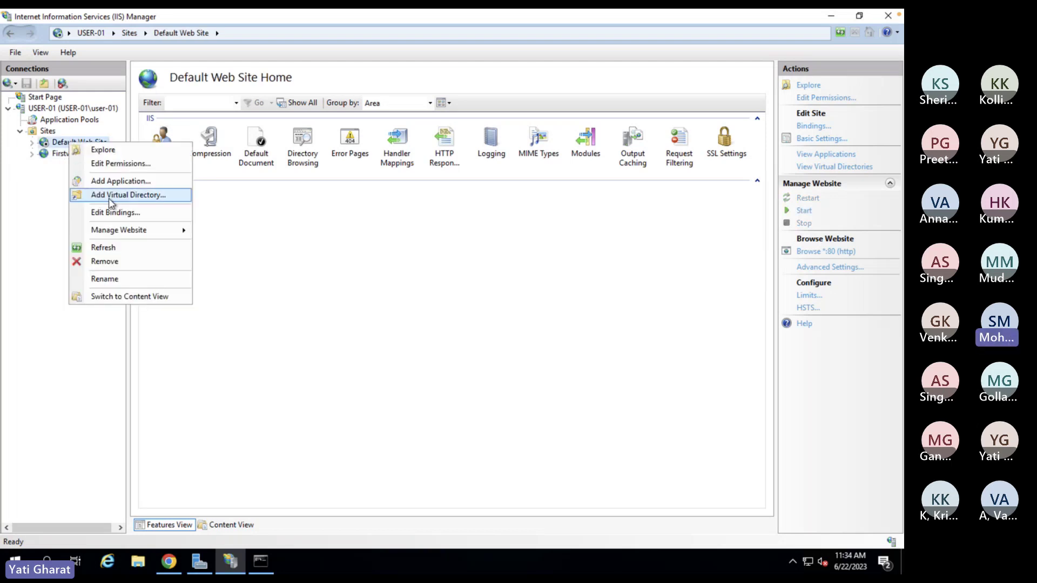
mouse_move(119, 231)
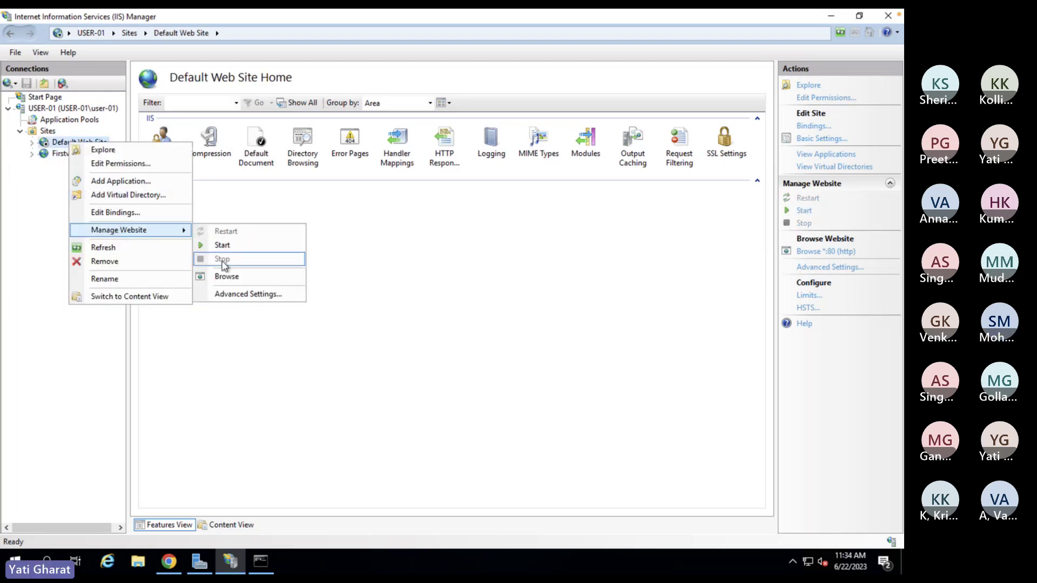
right_click(58, 146)
mouse_move(130, 236)
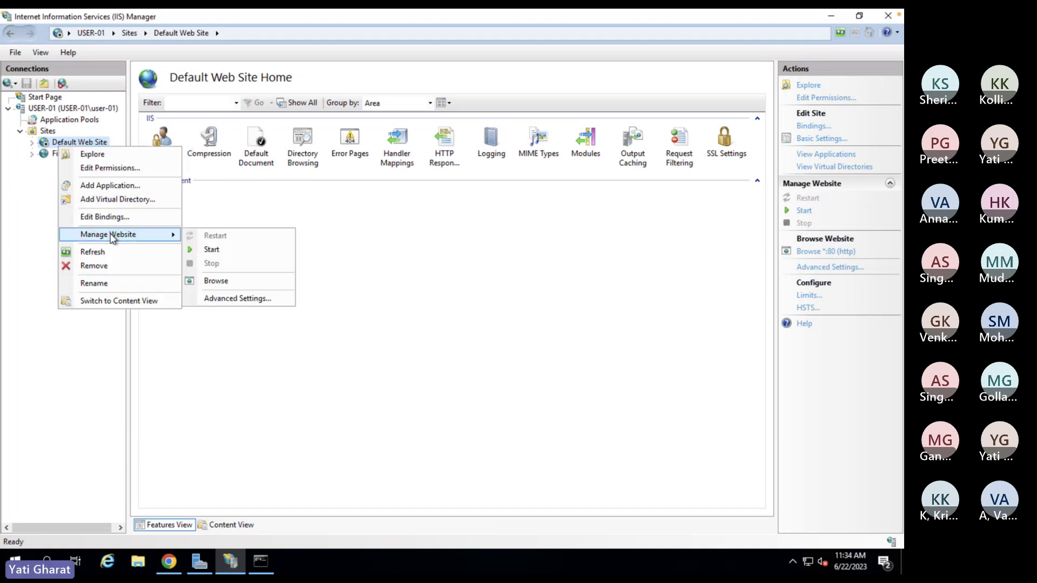
click(400, 256)
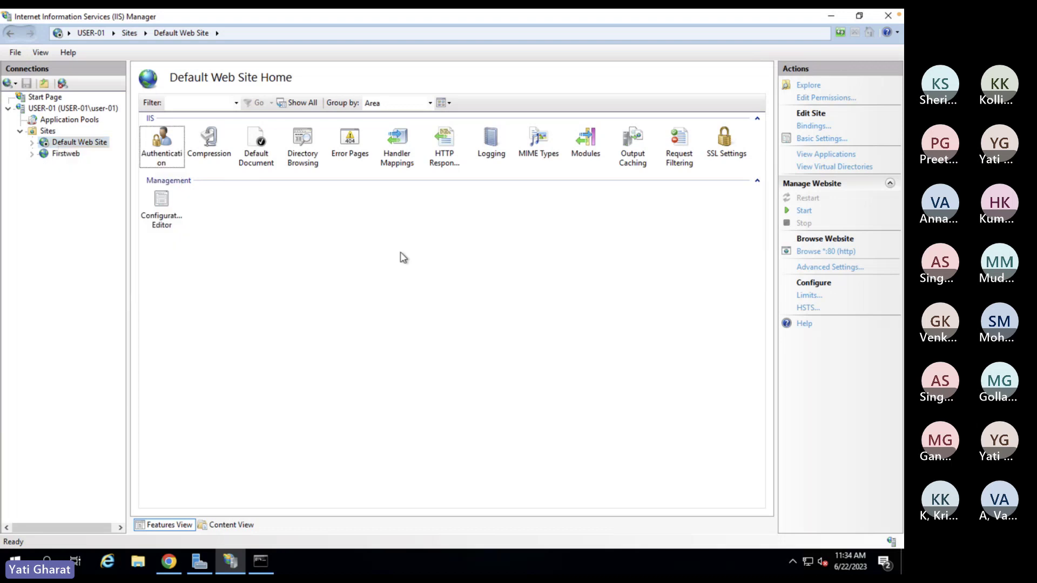
- Fill in a new website named Myweb2 with physical path C:\inetpub\wwwroot\MyWeb
click(48, 131)
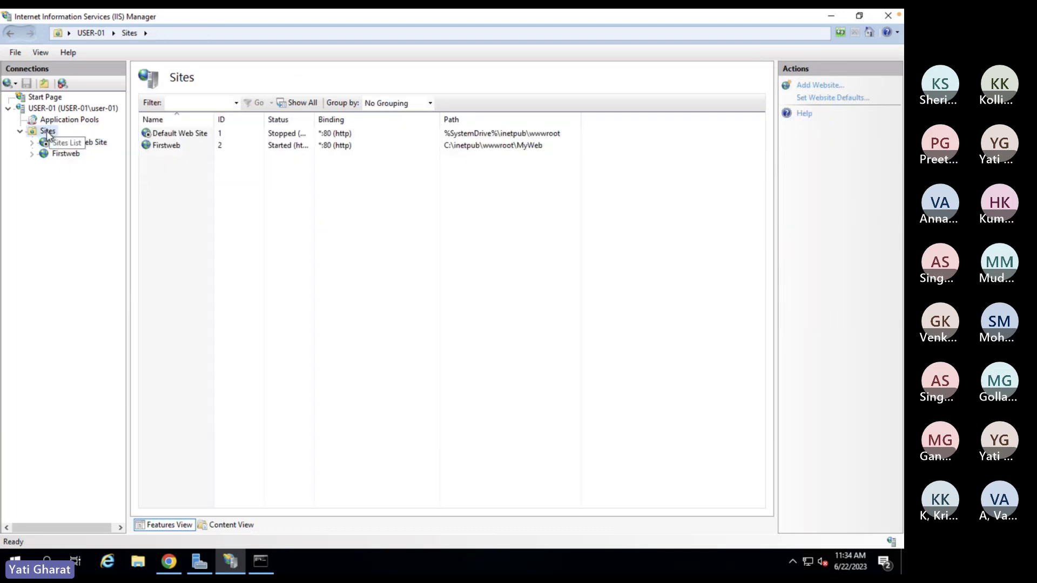
right_click(48, 131)
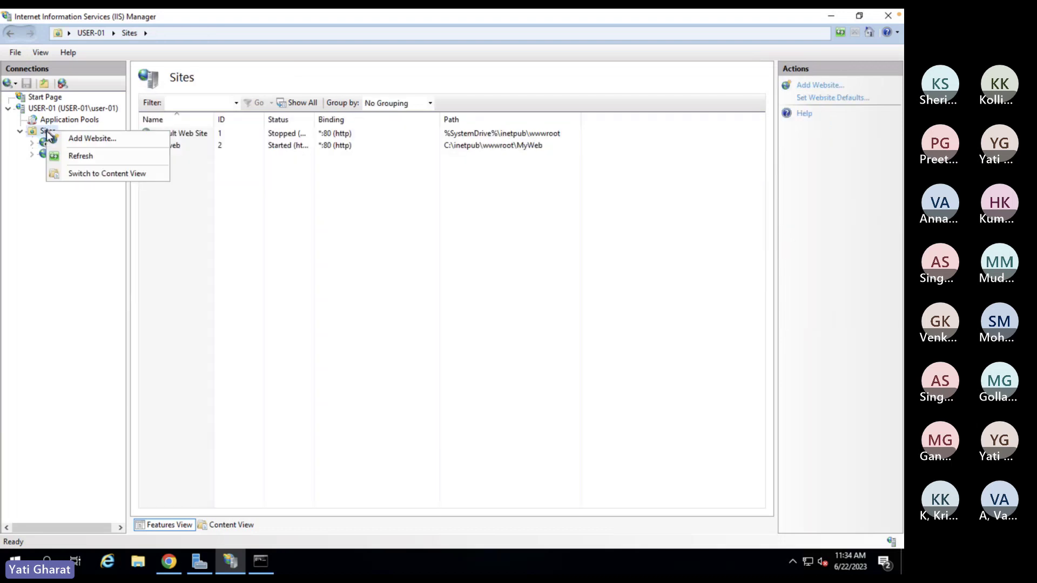
click(86, 138)
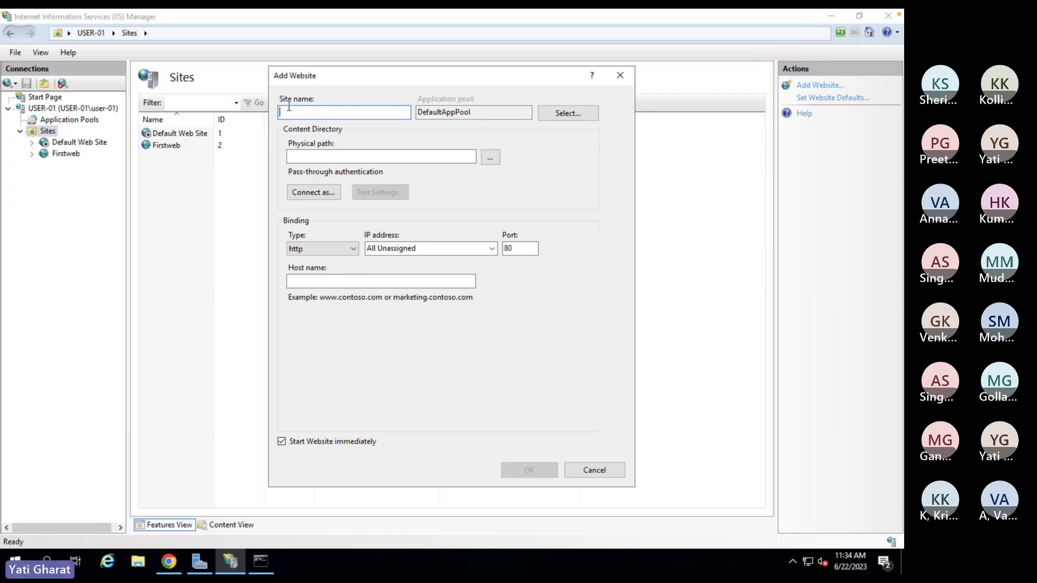
text(Myweb2)
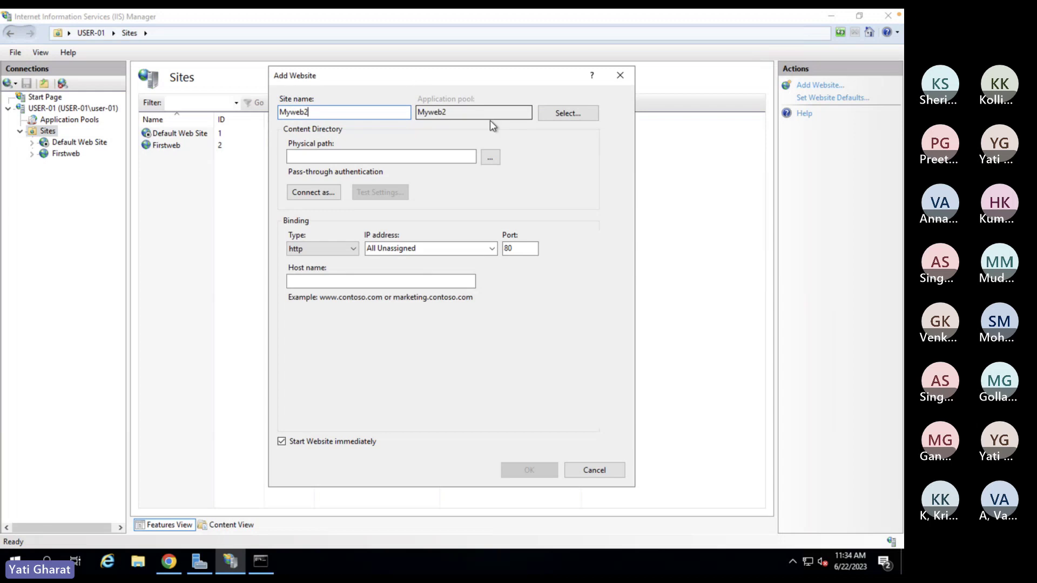
click(492, 160)
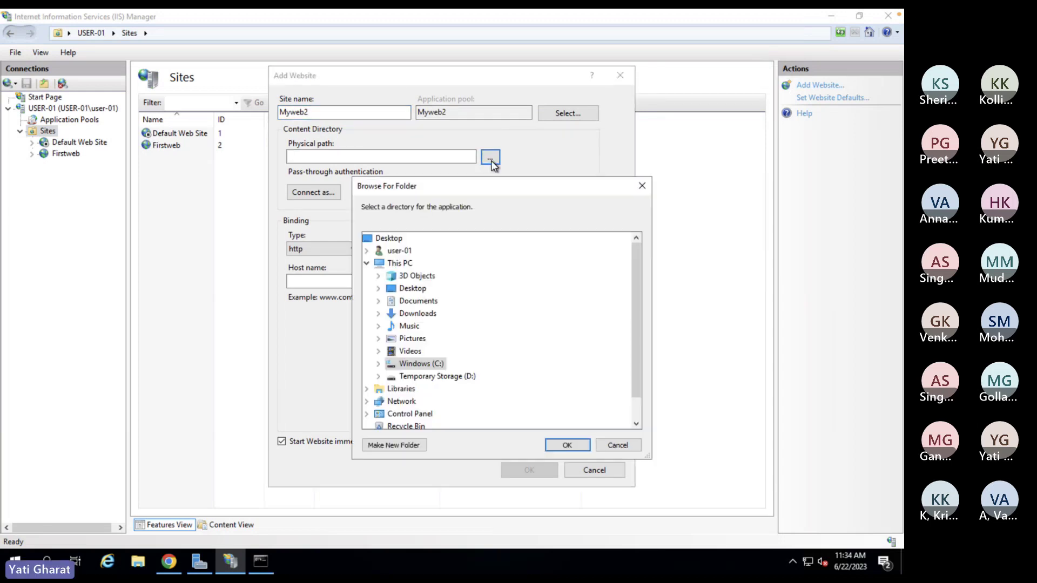
click(381, 365)
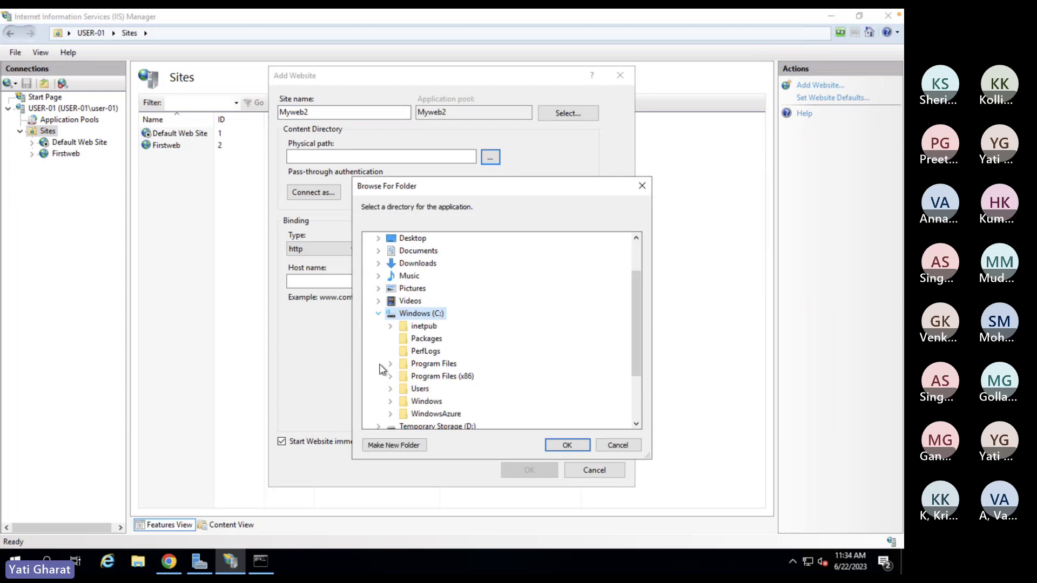
click(391, 327)
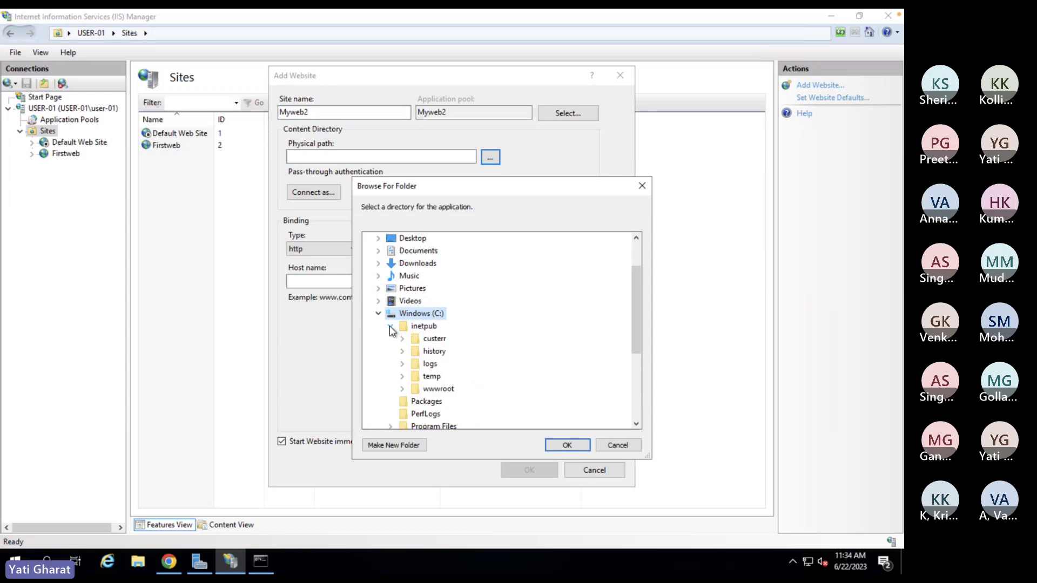
click(402, 388)
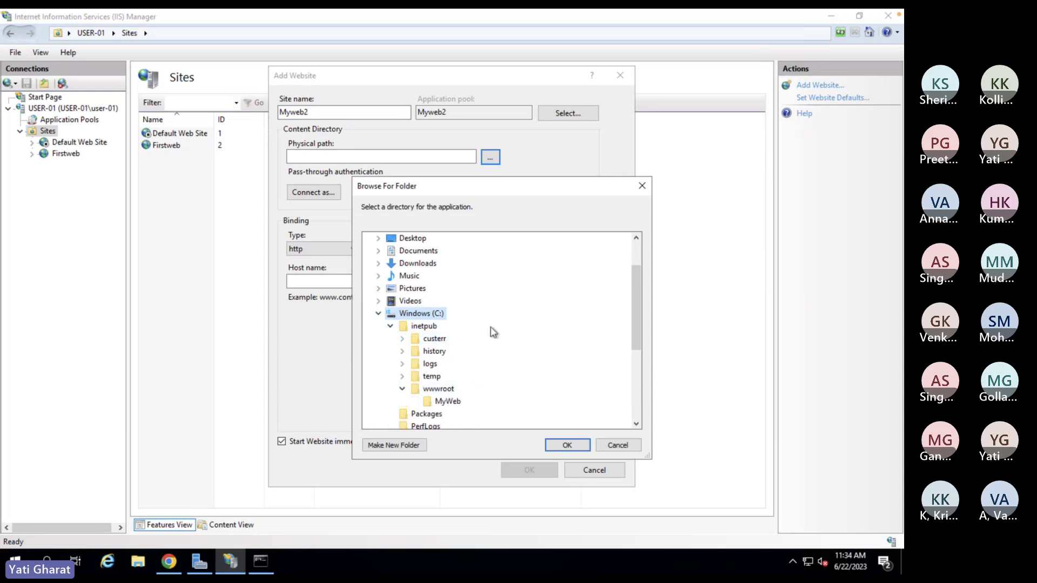
click(456, 403)
click(566, 444)
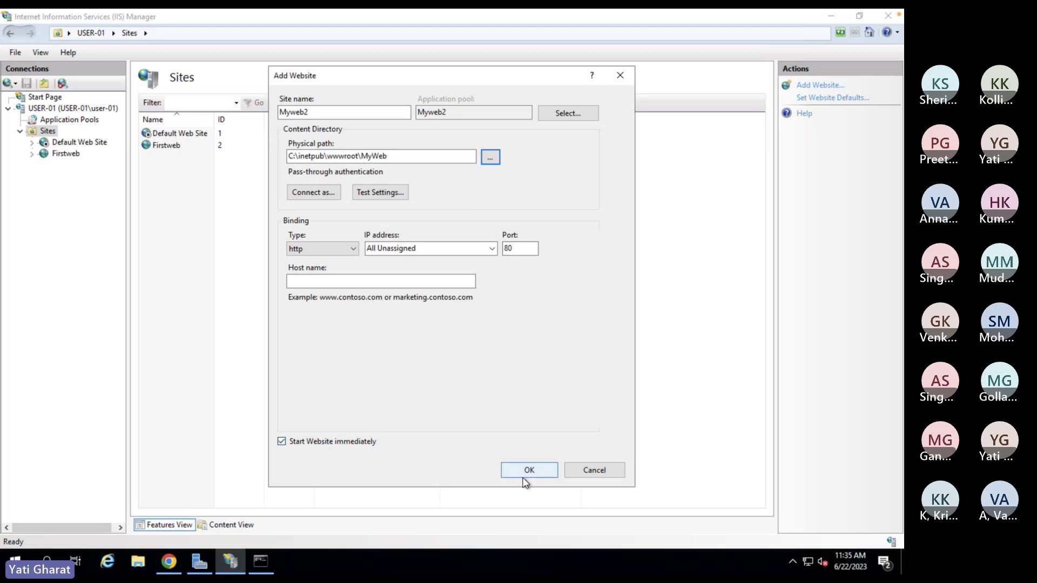
- Cancel the Myweb2 site, minimise IIS Manager, and open the desktop MyWeb folder
click(595, 471)
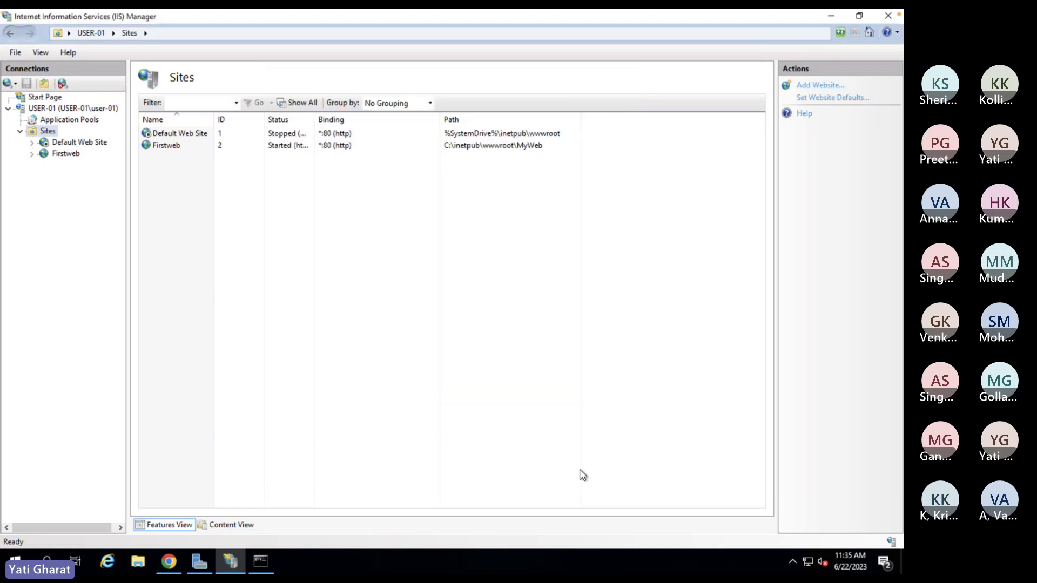
click(830, 22)
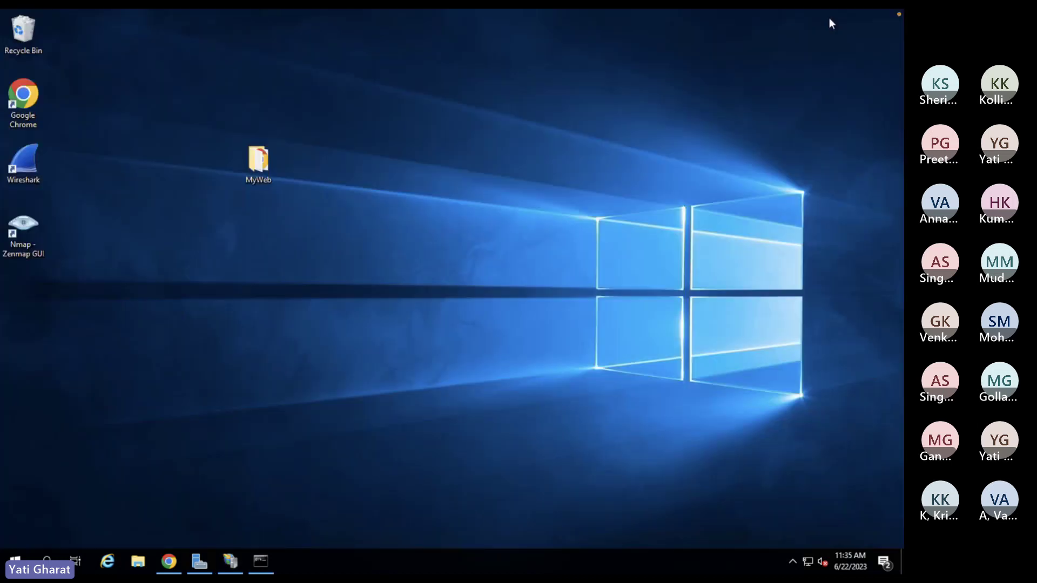
double_click(252, 173)
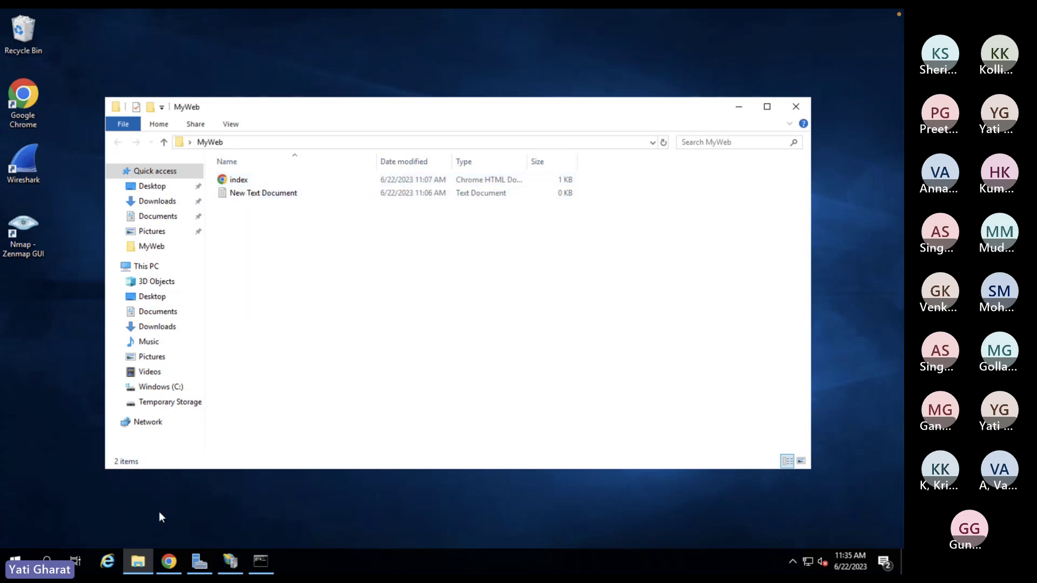
- Show Firstweb's home page in IIS Manager, then the Command Prompt with IPv4 address 10.5.0.5
click(231, 561)
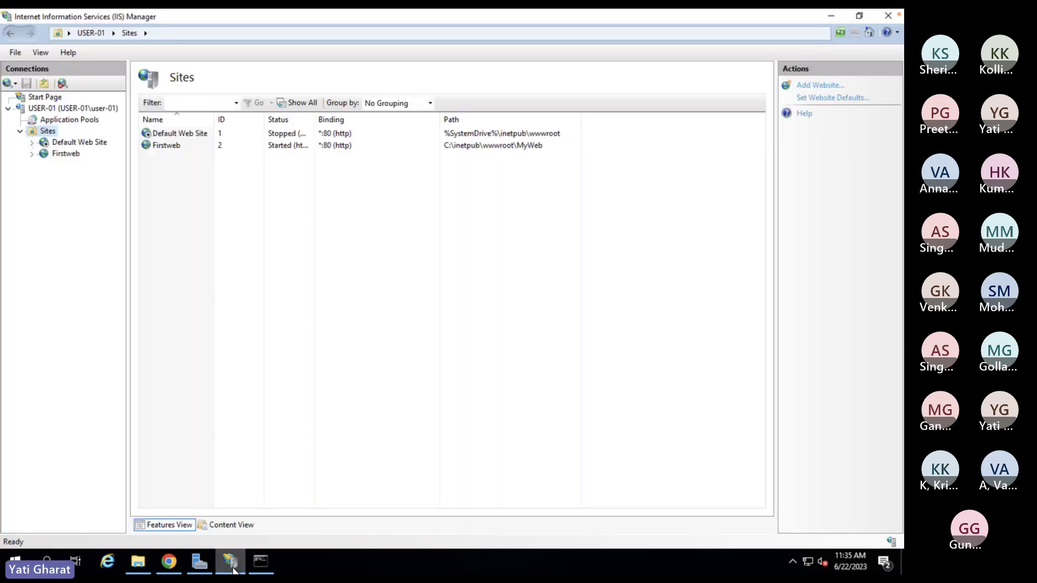
click(64, 154)
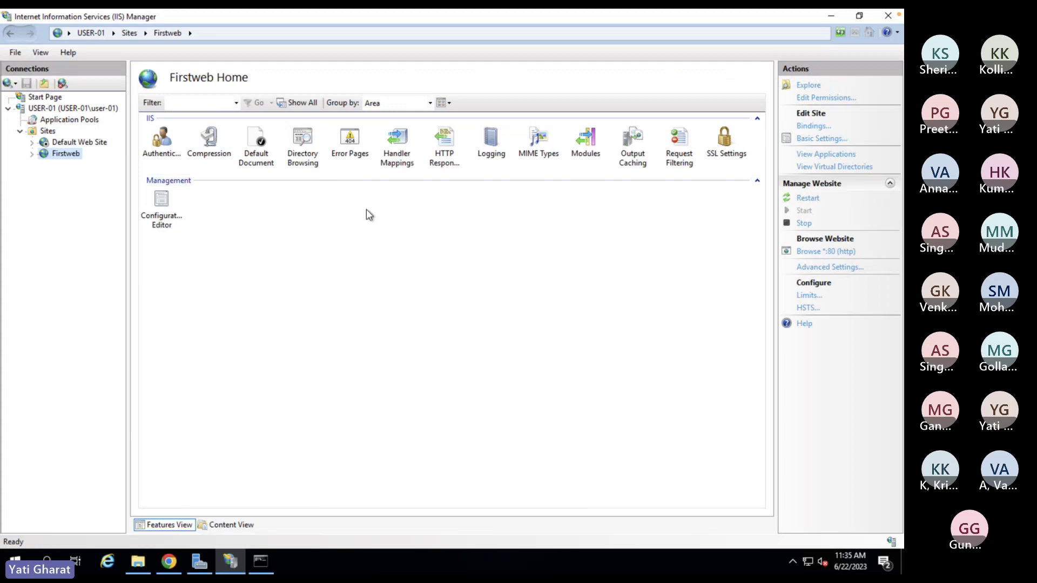
click(262, 562)
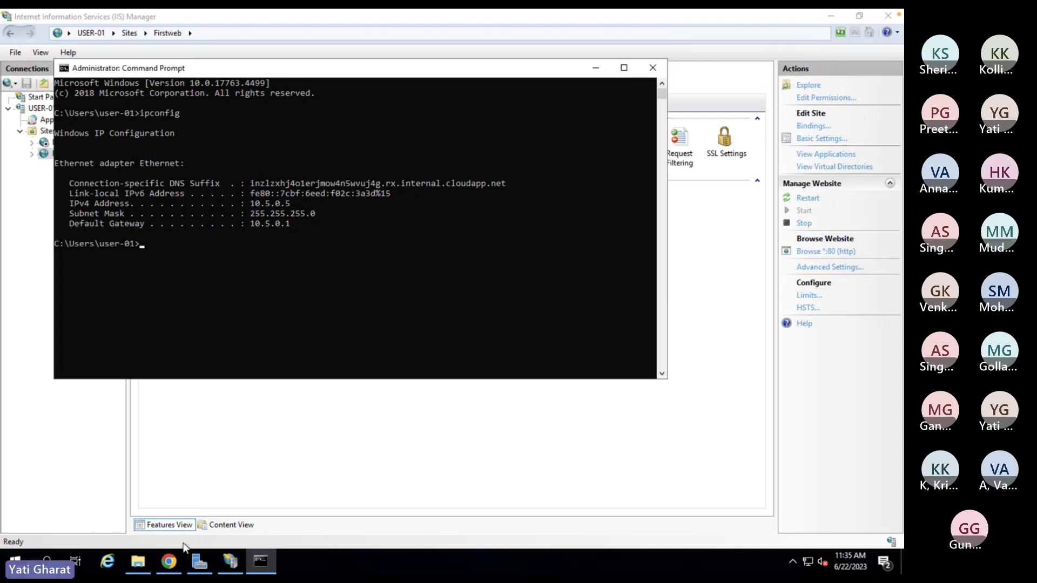
- Bring forward Chrome's 10.5.0.5 page and move the window up and to the right
click(162, 502)
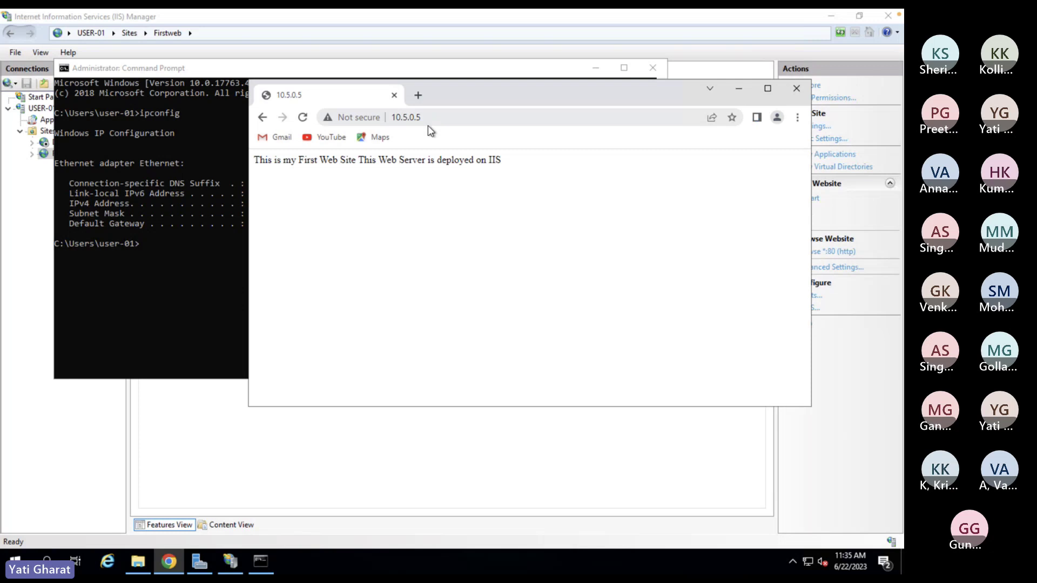
drag(476, 92, 596, 55)
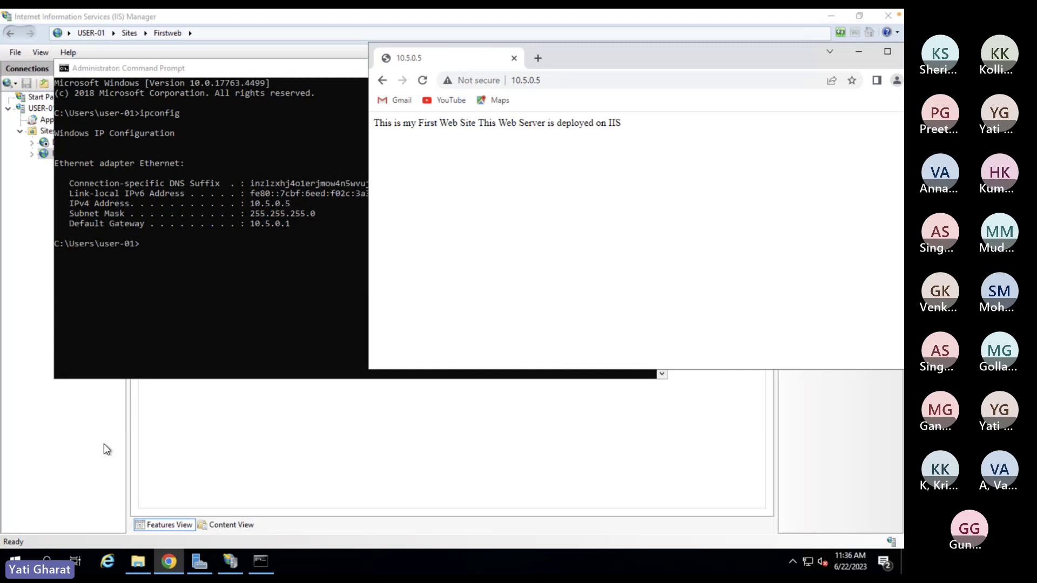
- Bring IIS Manager forward and list the Application Pools, confirming DefaultAppPool and Firstweb are Started on v4.0 Integrated
click(42, 429)
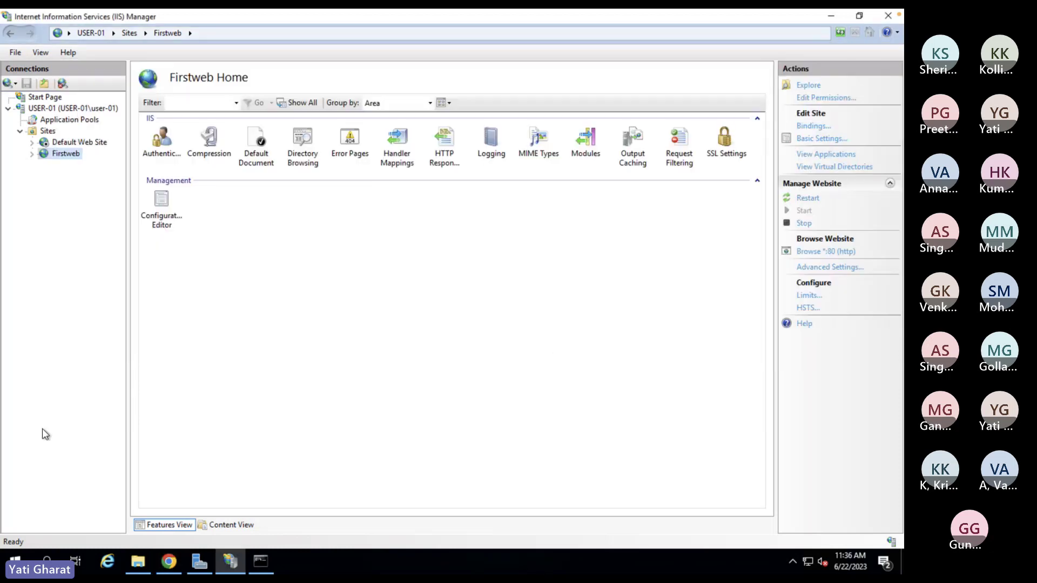
click(69, 121)
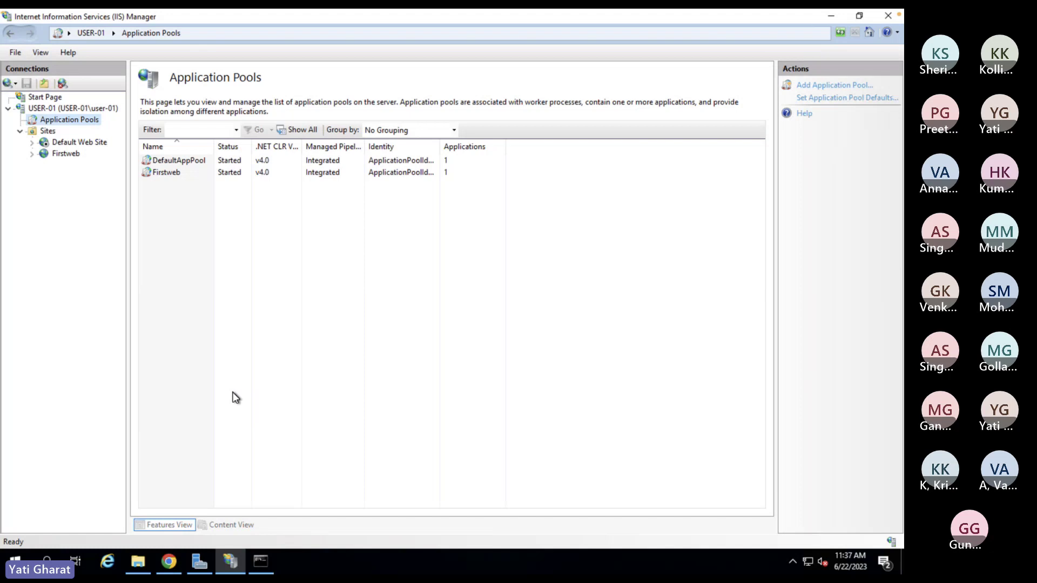
mouse_move(228, 559)
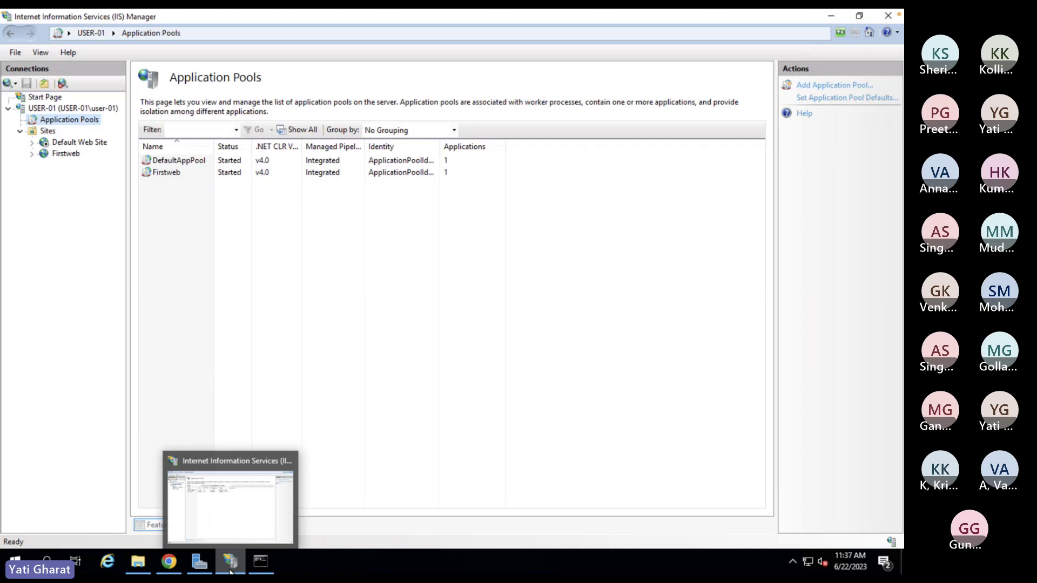
- Minimise IIS Manager, then check and close Chrome's Not secure connection details for 10.5.0.5
click(231, 562)
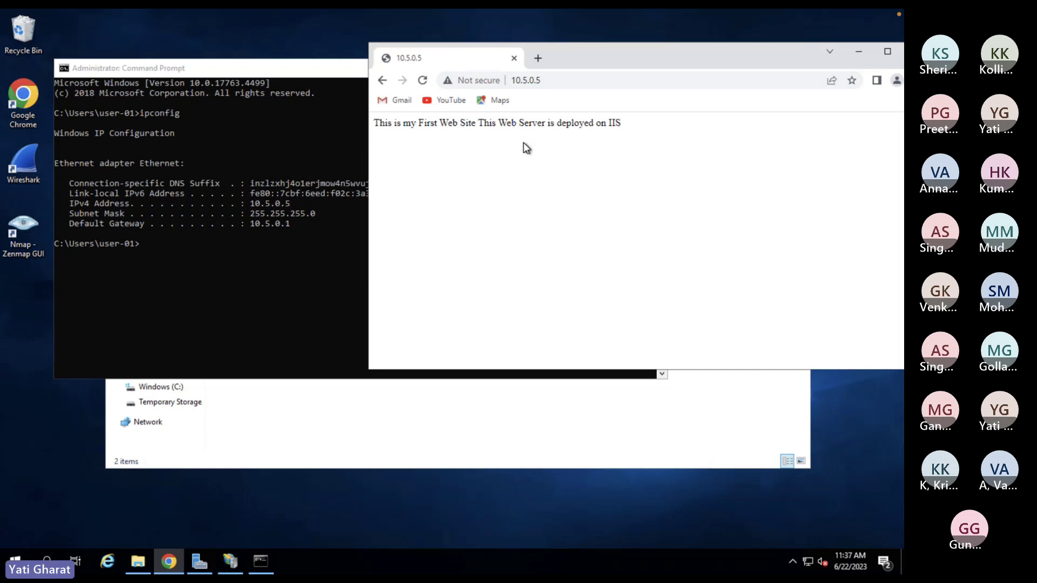
click(479, 80)
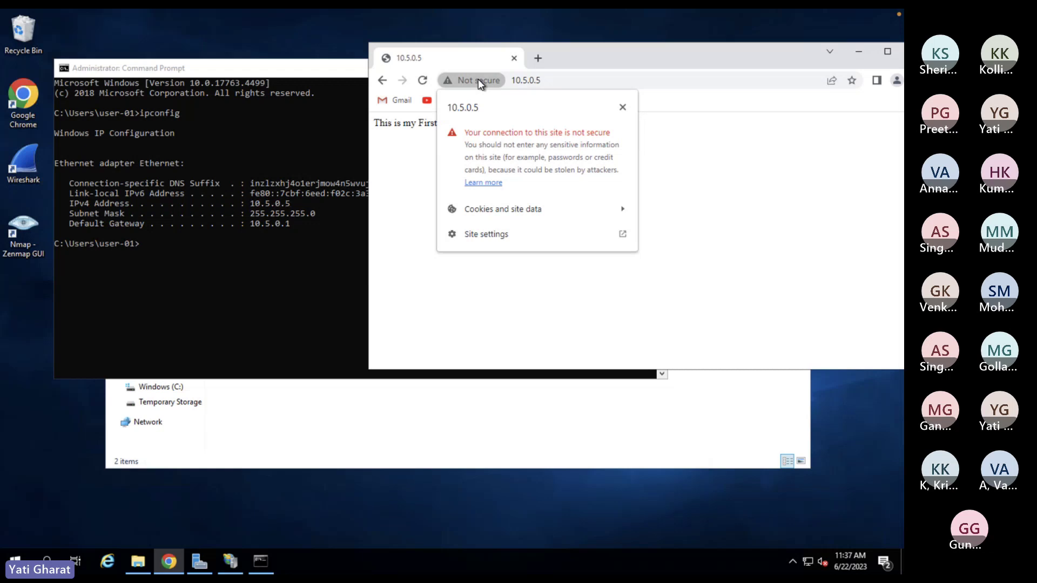
click(478, 80)
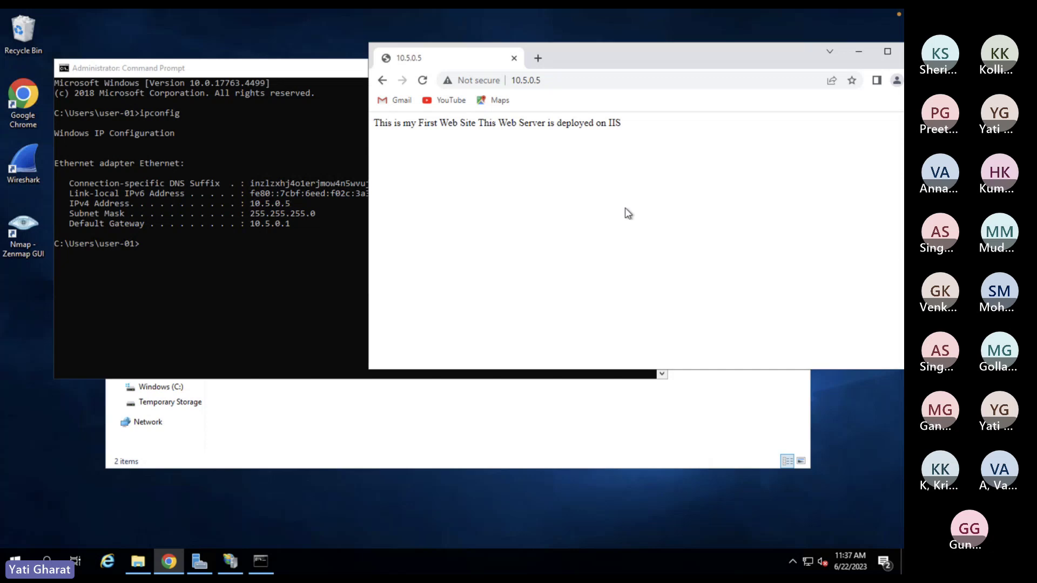
- Minimise Chrome, the Command Prompt and the MyWeb folder window to clear the desktop
click(858, 54)
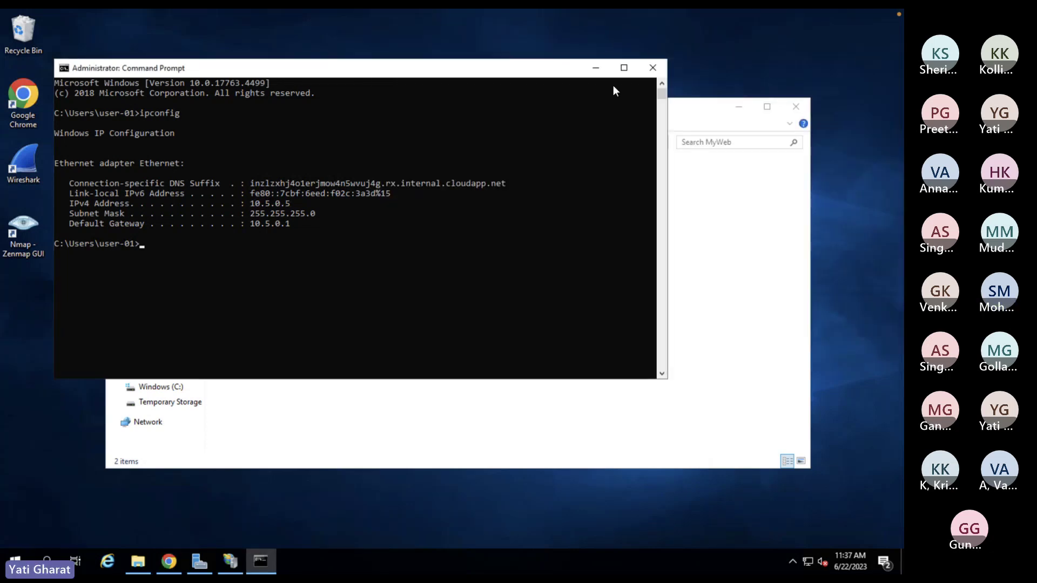
click(594, 68)
click(738, 107)
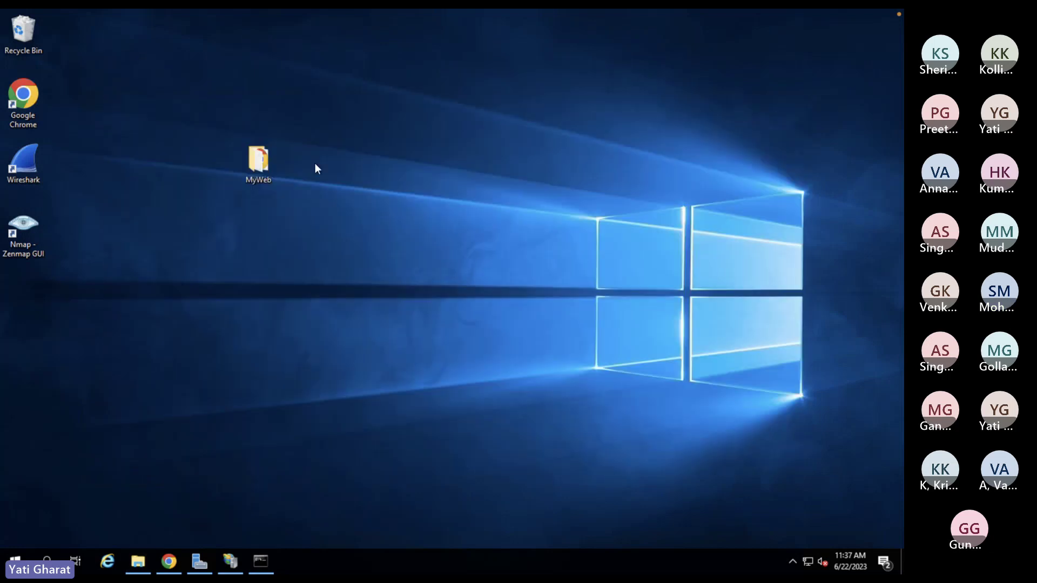
- Launch Zenmap maximised and enter target 10.5.0.5 for the Intense scan (nmap -T4 -A -v 10.5.0.5)
double_click(24, 226)
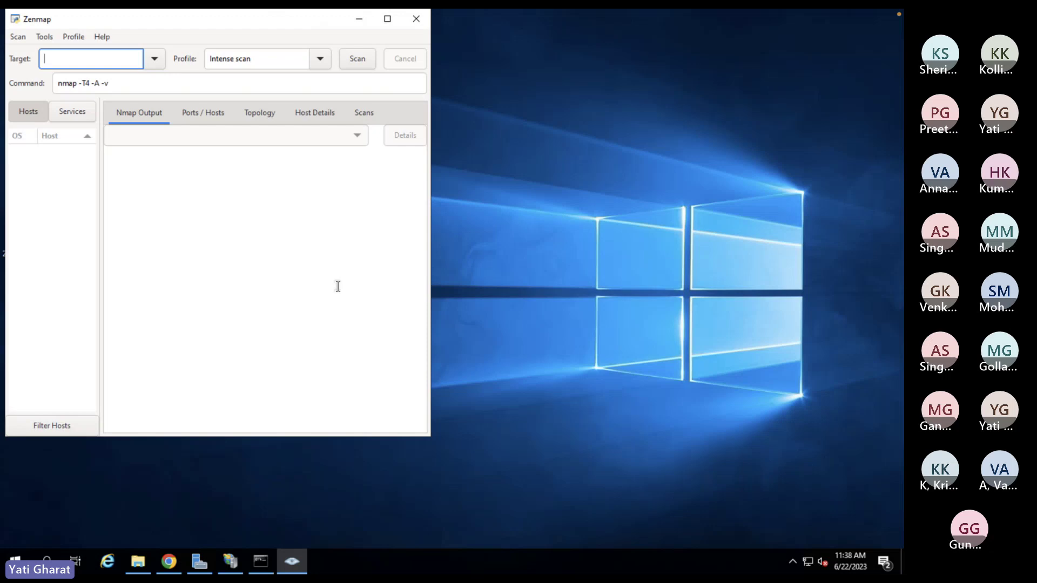
click(388, 18)
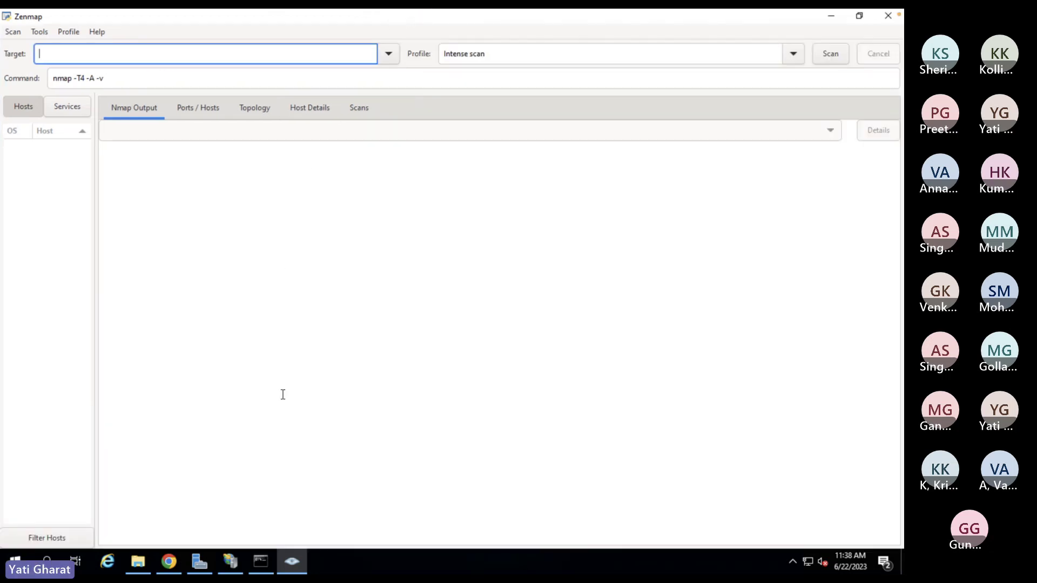
text(10.5.0.5)
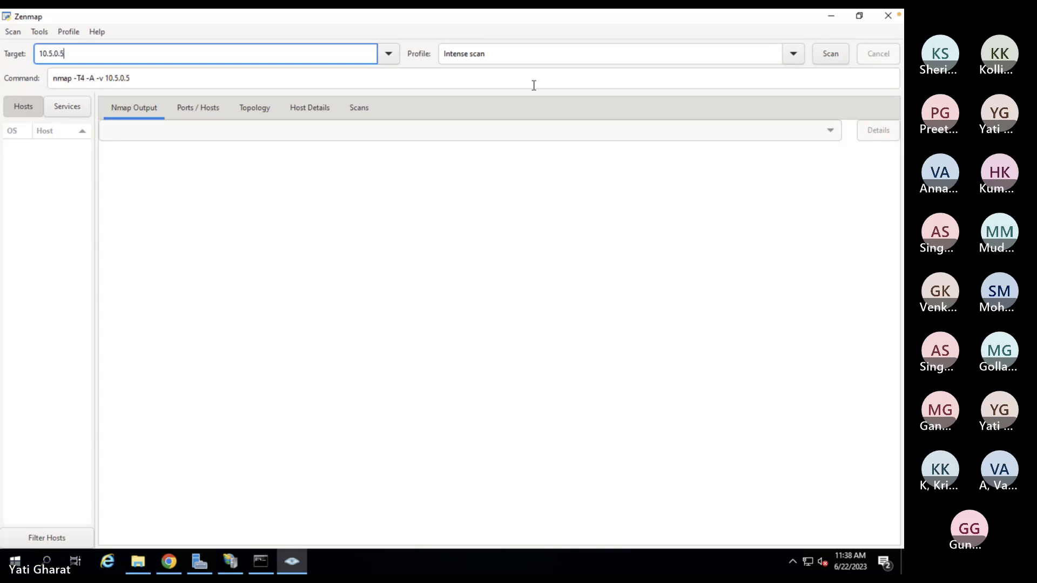
- Run the Intense scan on 10.5.0.5 until it reports 1 host up with ports 80, 135 and 445 open
click(831, 53)
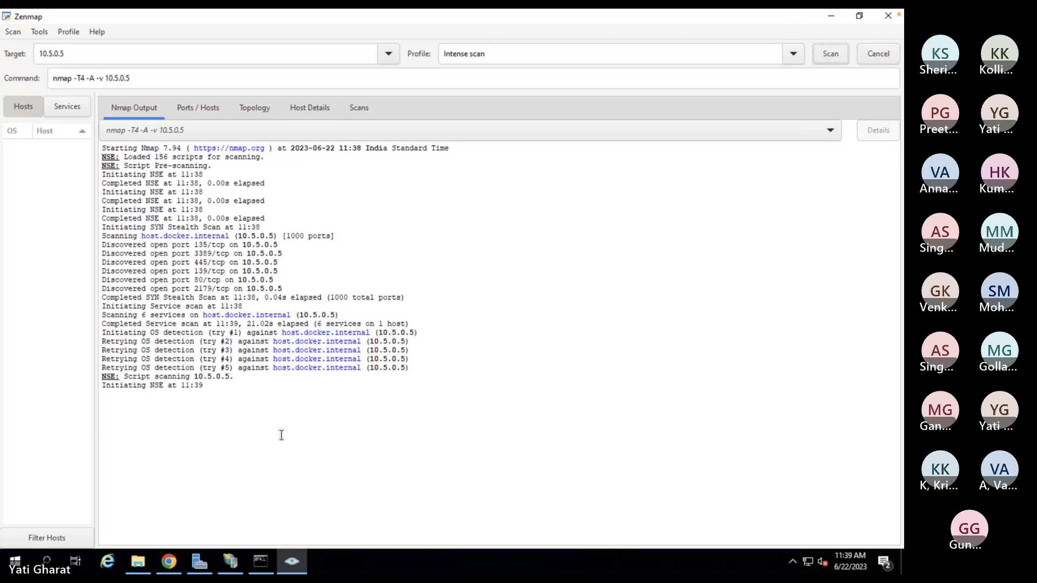
click(793, 54)
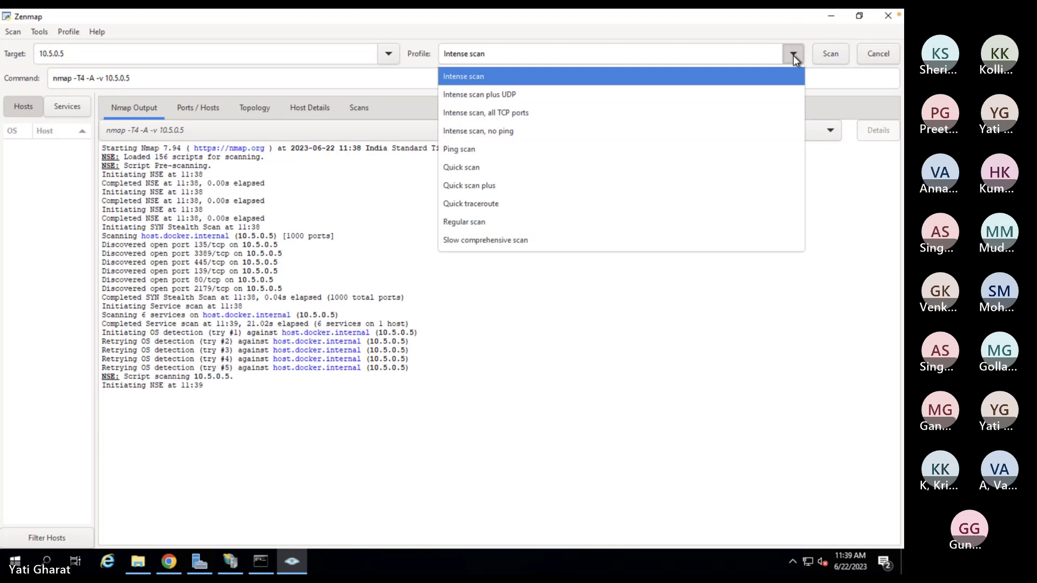
click(793, 55)
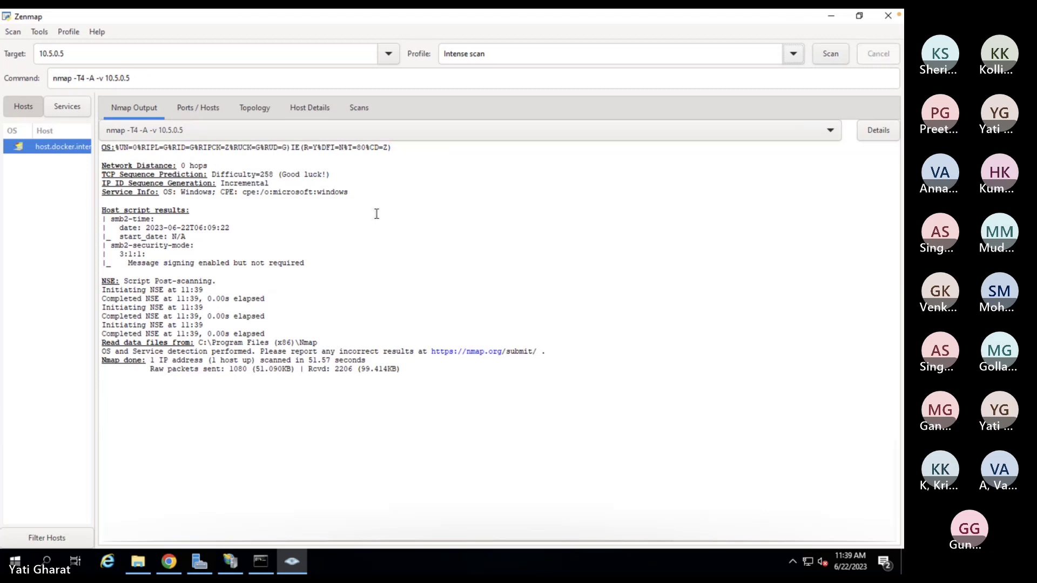
scroll(376, 214, up, 5)
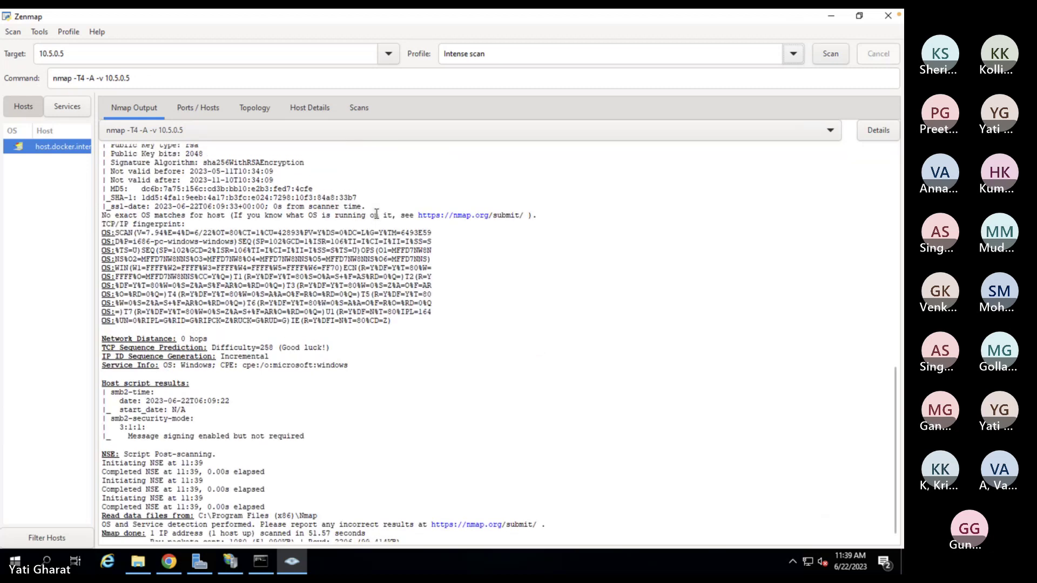
scroll(376, 213, down, 2)
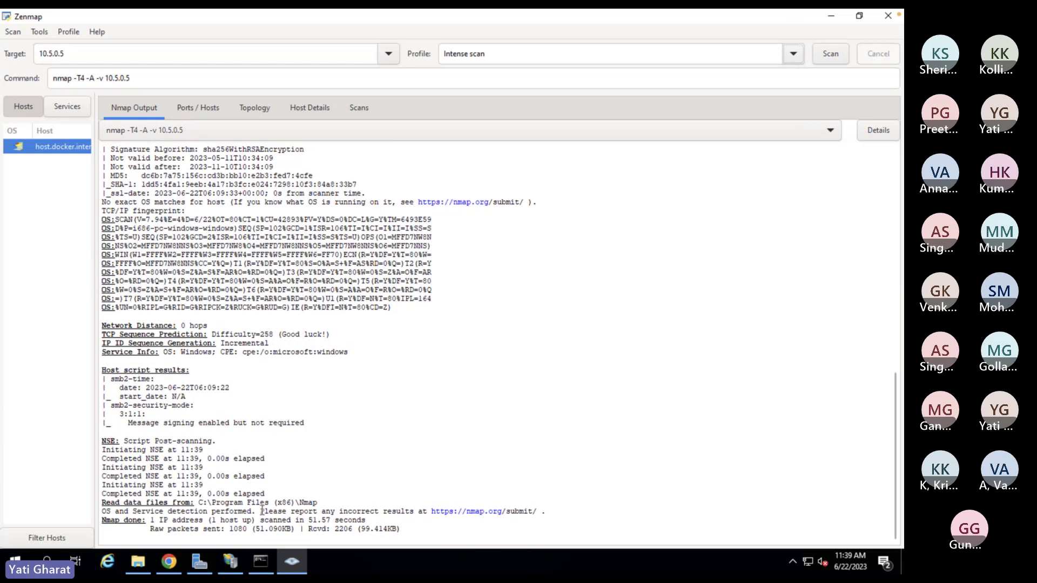
scroll(252, 328, up, 2)
scroll(252, 329, up, 5)
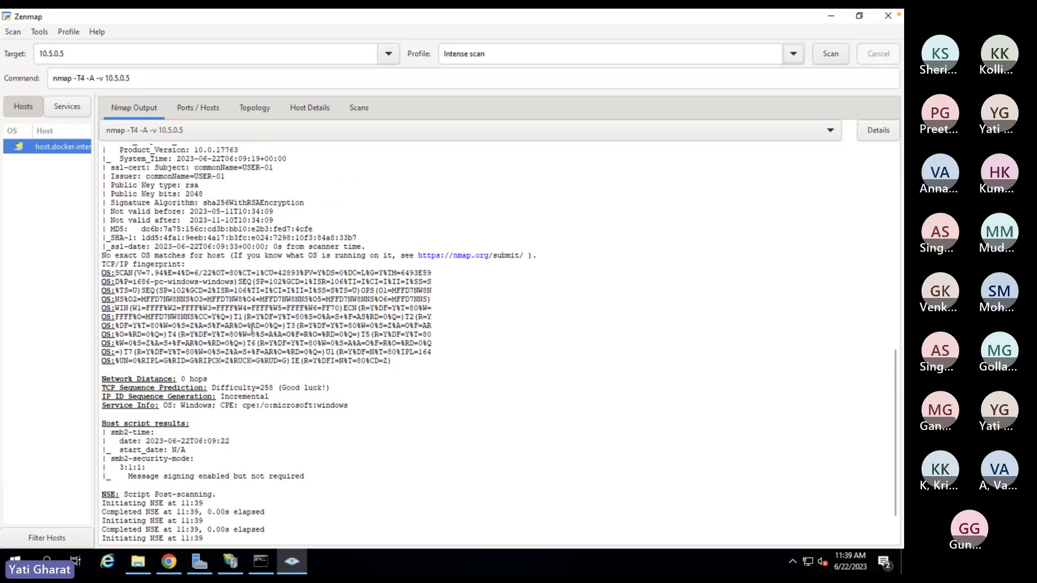
scroll(252, 328, up, 4)
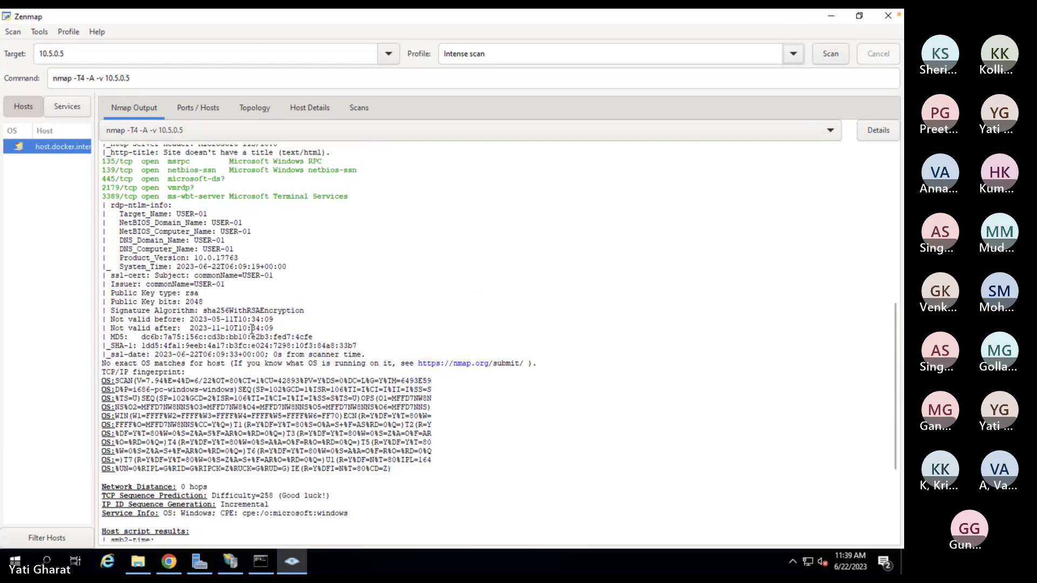
scroll(252, 329, up, 2)
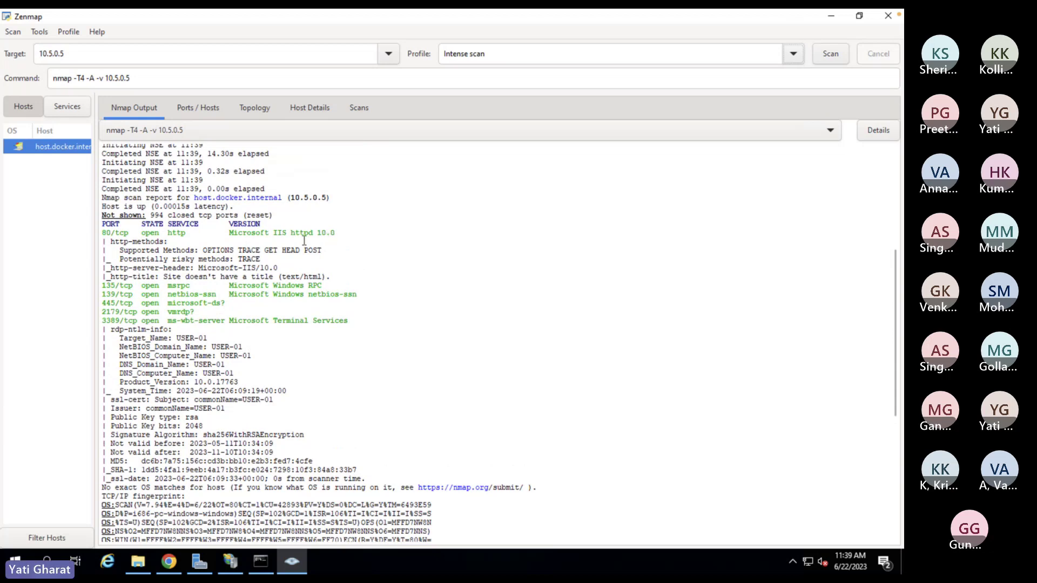
right_click(229, 236)
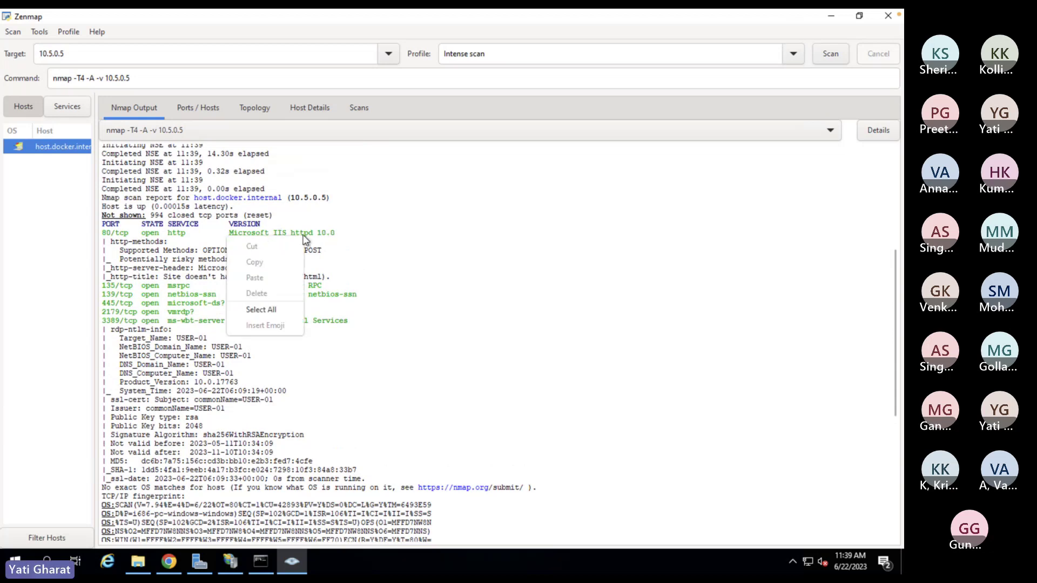
key(Escape)
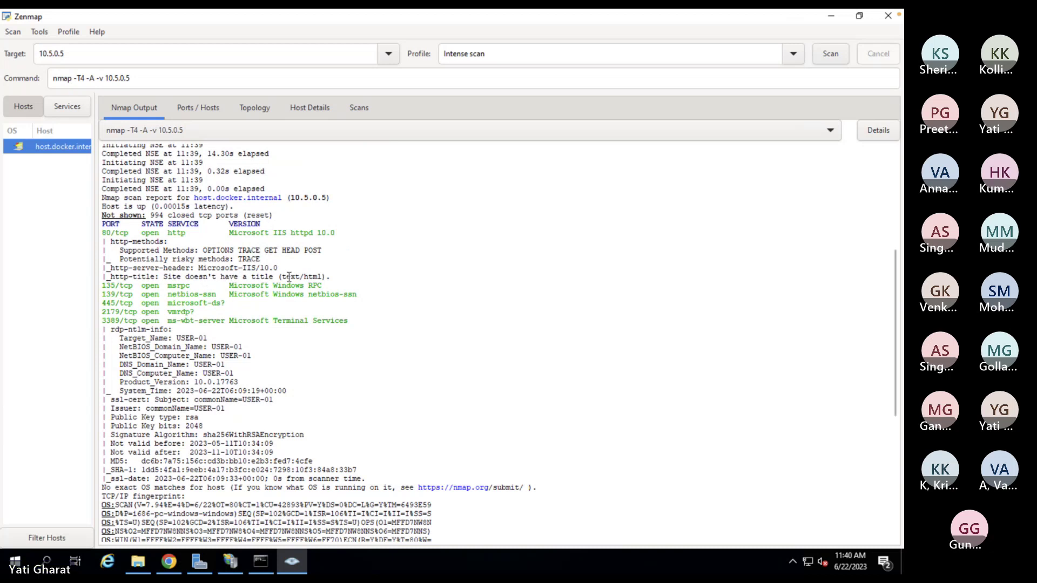
scroll(263, 269, up, 1)
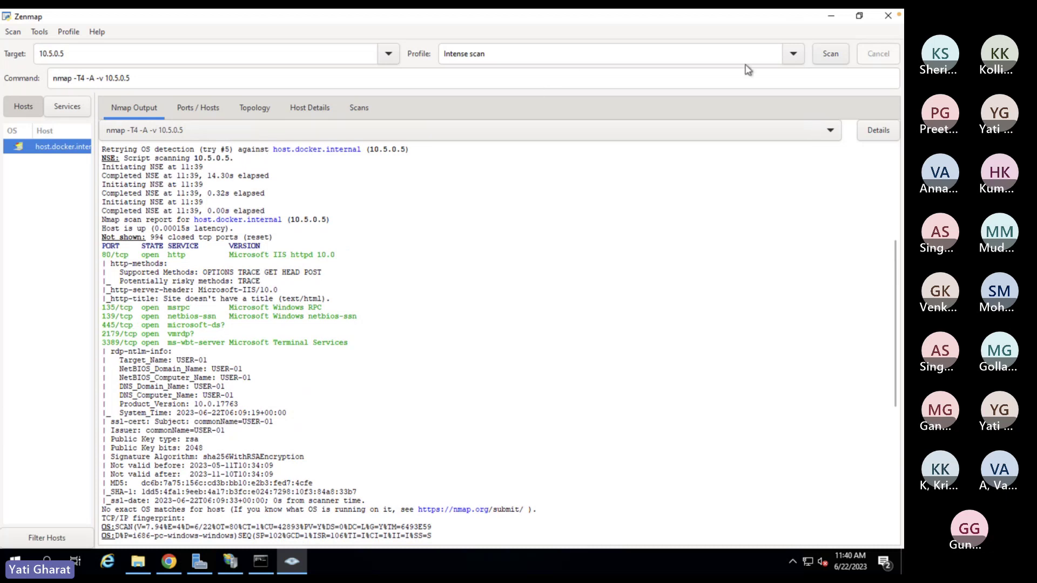
- Run 'Intense scan, all TCP ports' on 10.5.0.5 and scroll the output showing ports 5985, 47001, 49664–49679
click(794, 56)
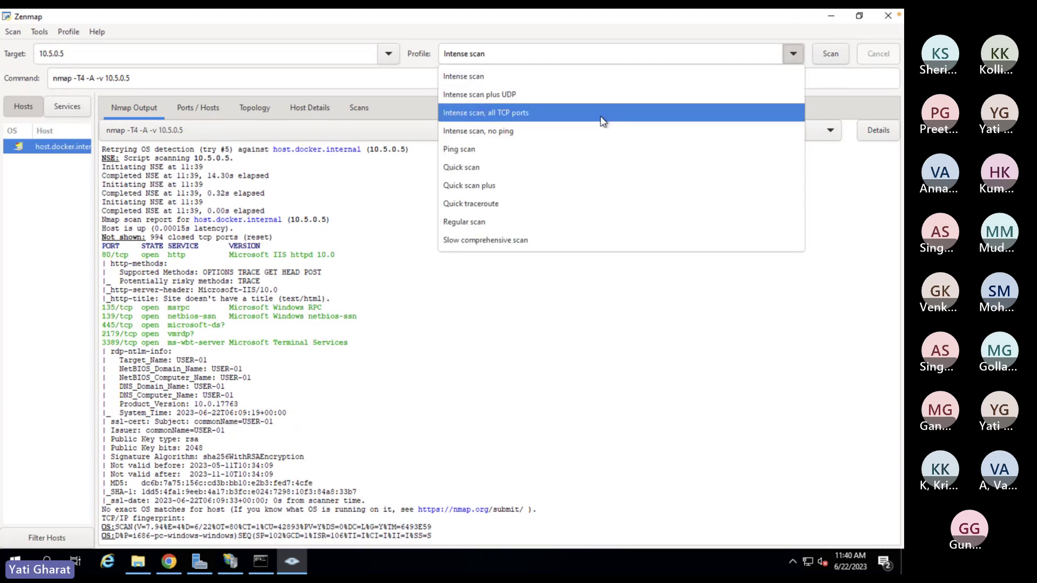
click(603, 120)
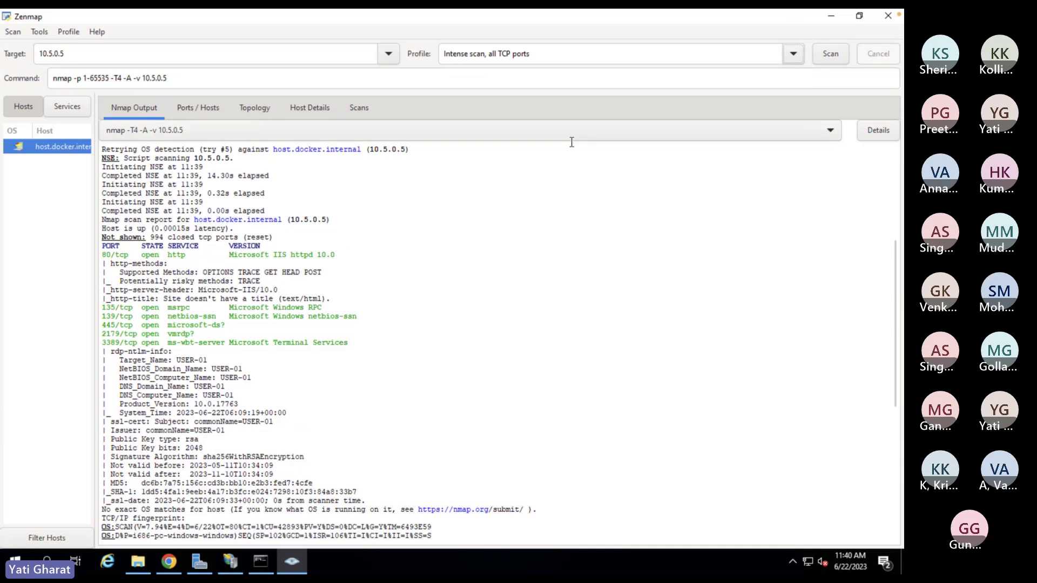
click(830, 54)
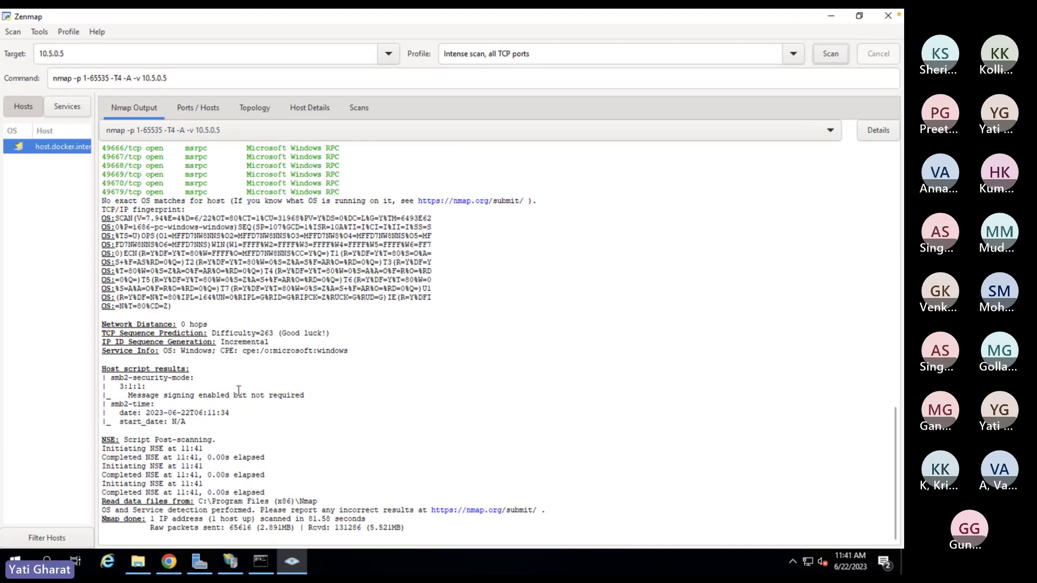
scroll(238, 432, up, 3)
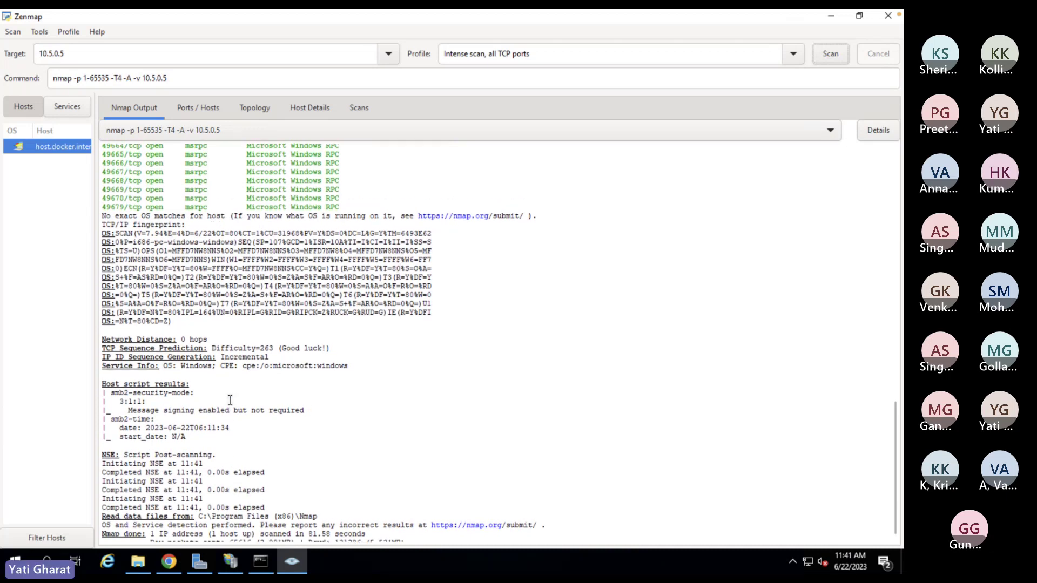
scroll(230, 400, up, 7)
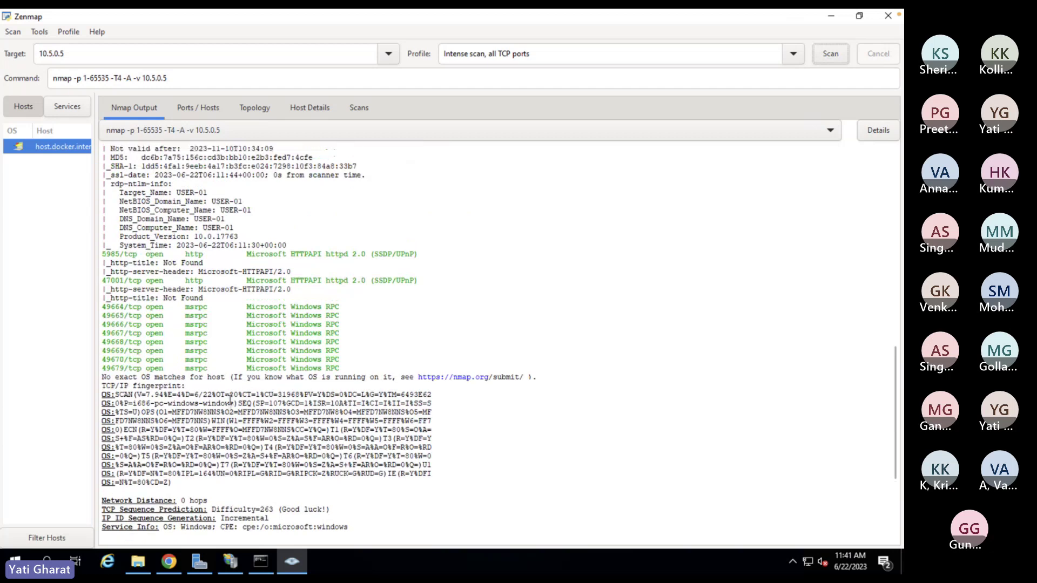
scroll(230, 401, up, 1)
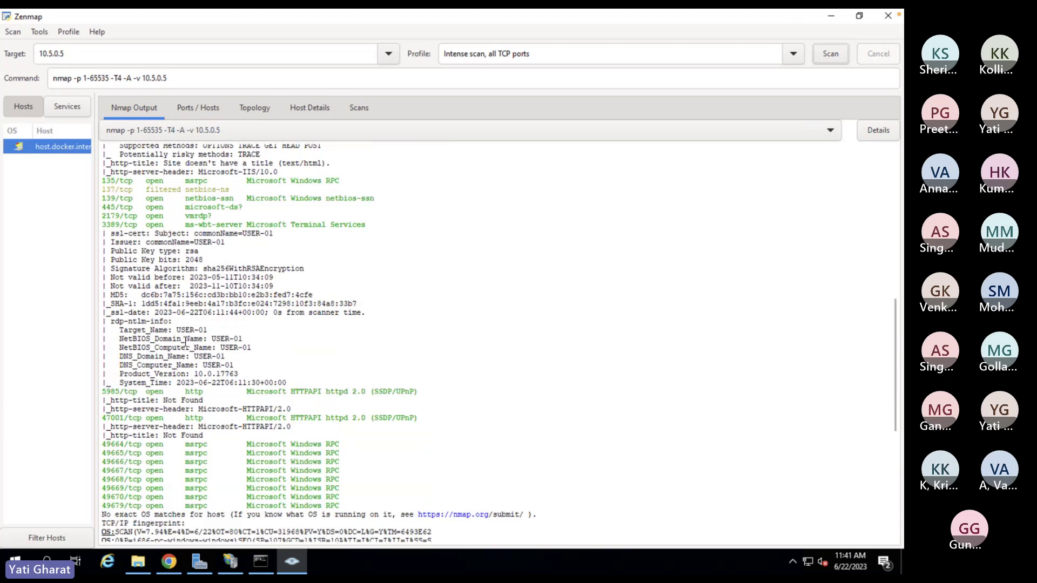
scroll(185, 341, up, 1)
scroll(185, 341, up, 4)
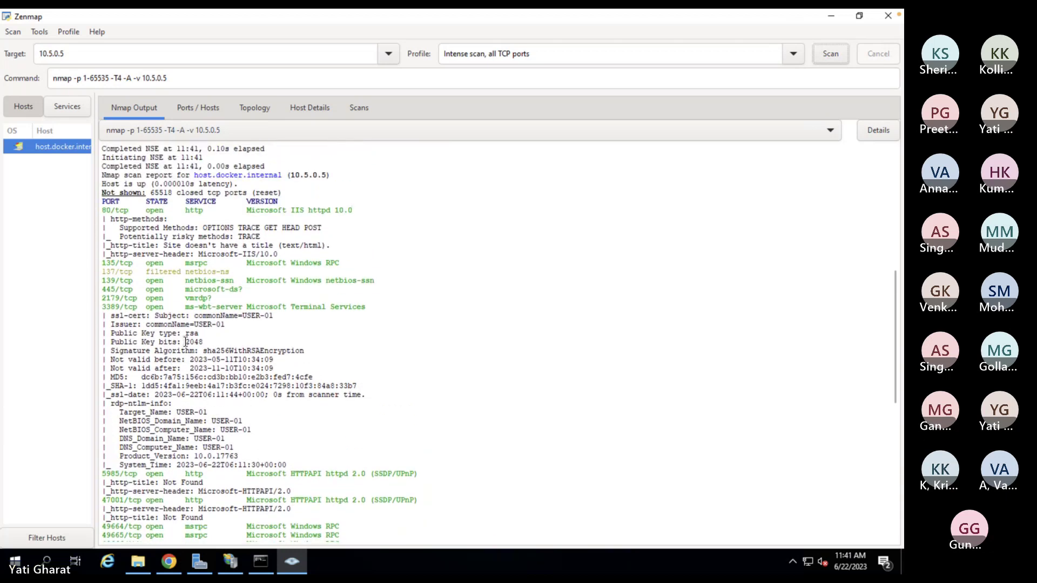
scroll(248, 280, up, 4)
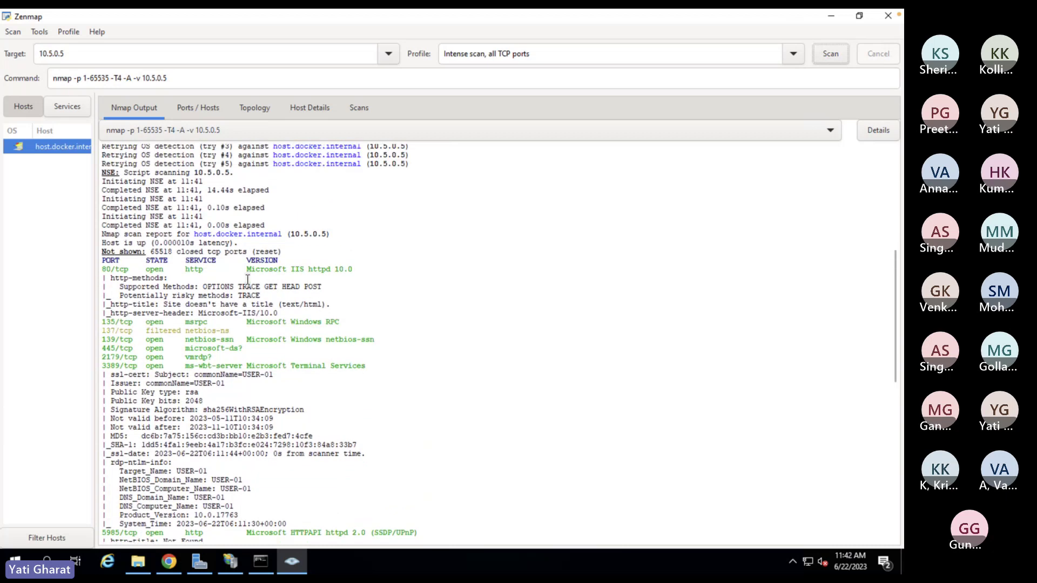
scroll(248, 281, up, 3)
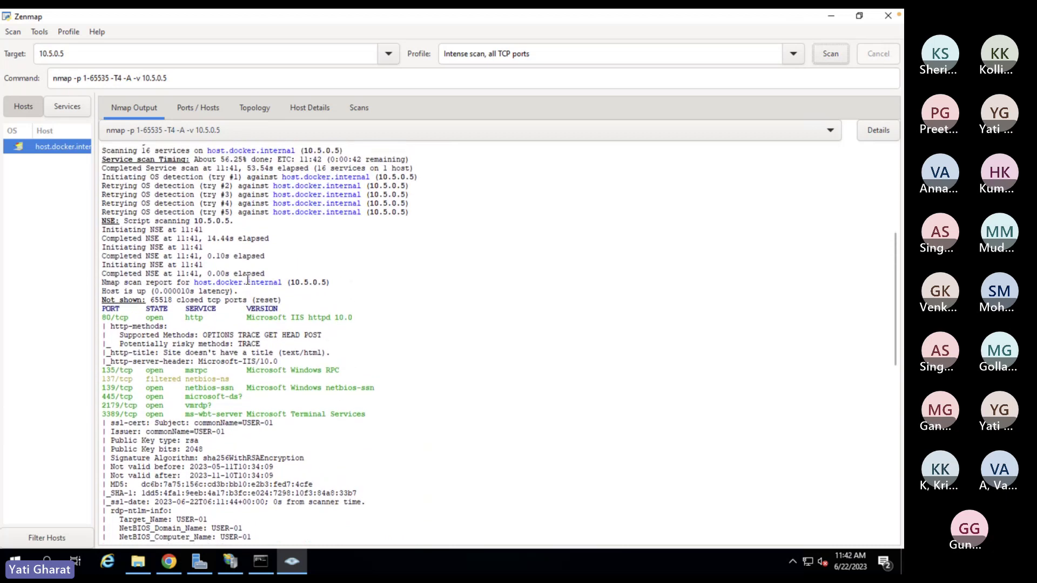
scroll(247, 279, up, 8)
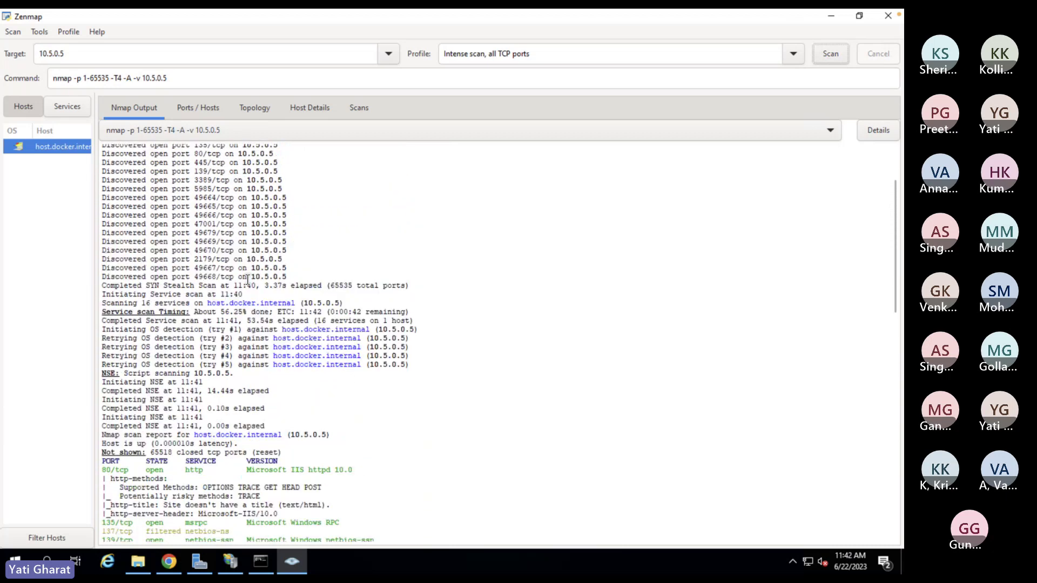
- Show the Ports / Hosts table, select the port 80 Microsoft IIS row, then minimise Zenmap
click(200, 112)
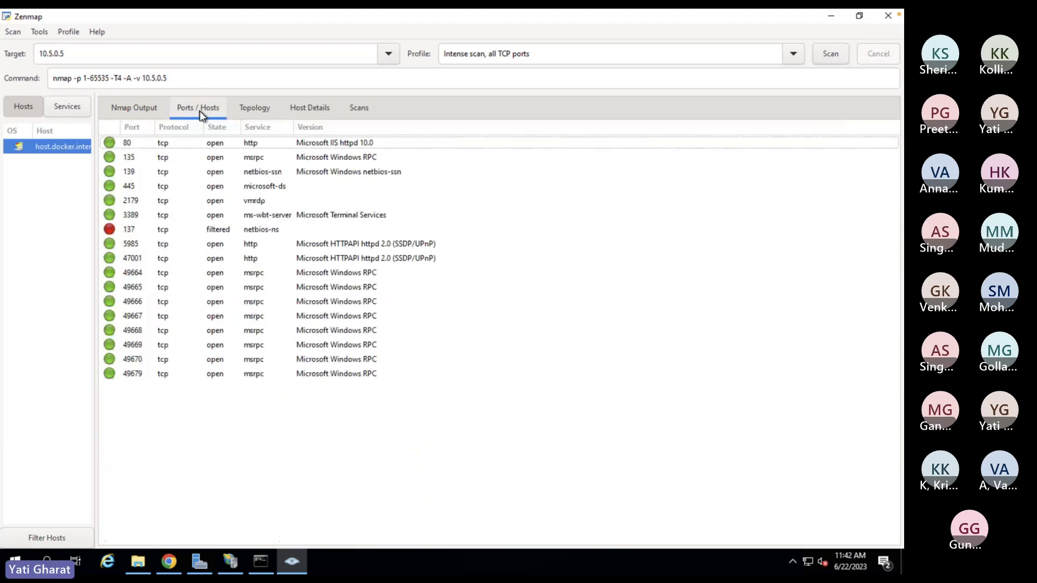
click(126, 144)
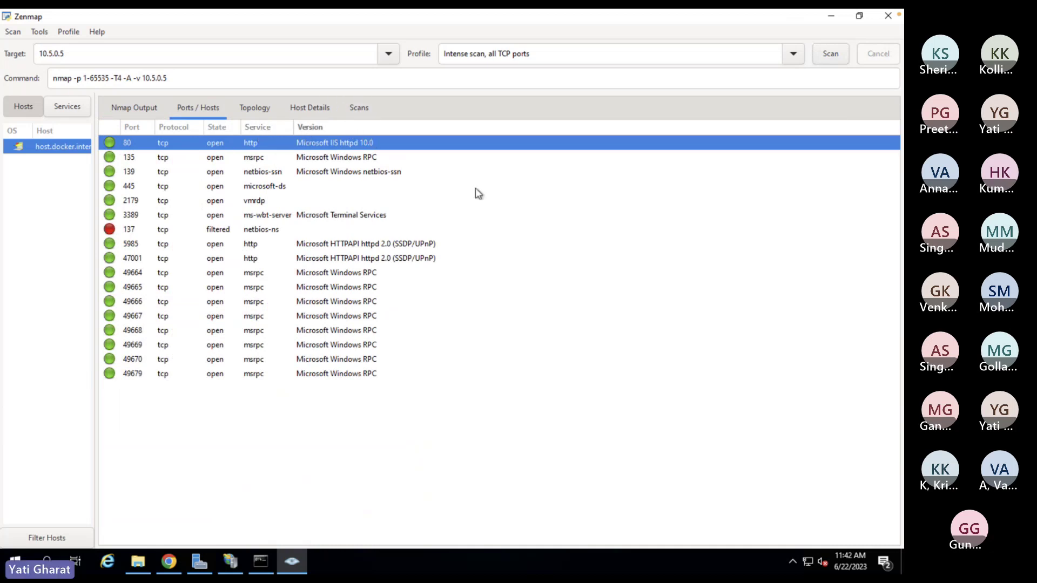
click(830, 18)
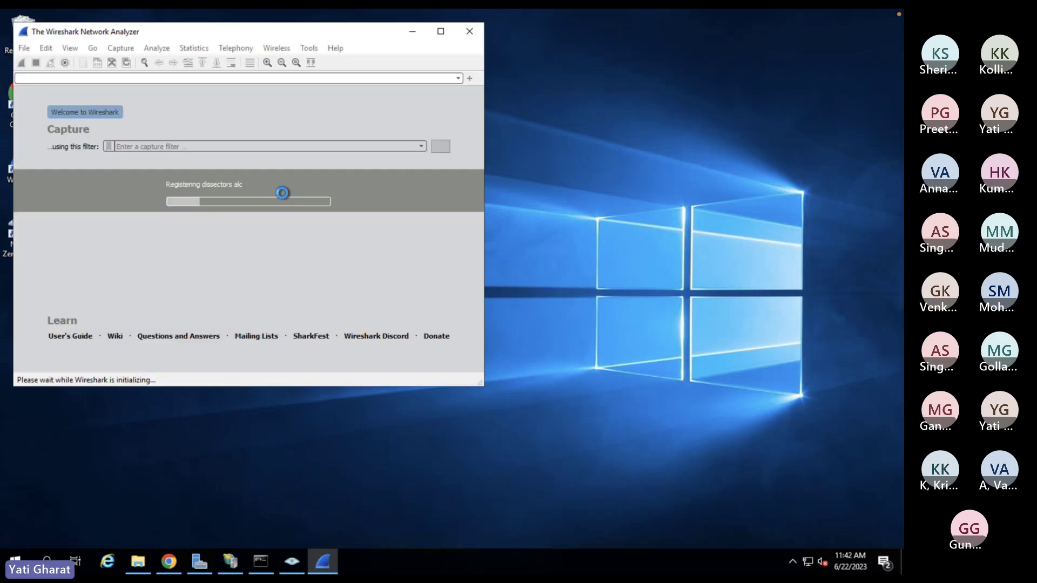
- Bring Chrome's 10.5.0.5 page back up once Wireshark lists its capture interfaces
click(169, 565)
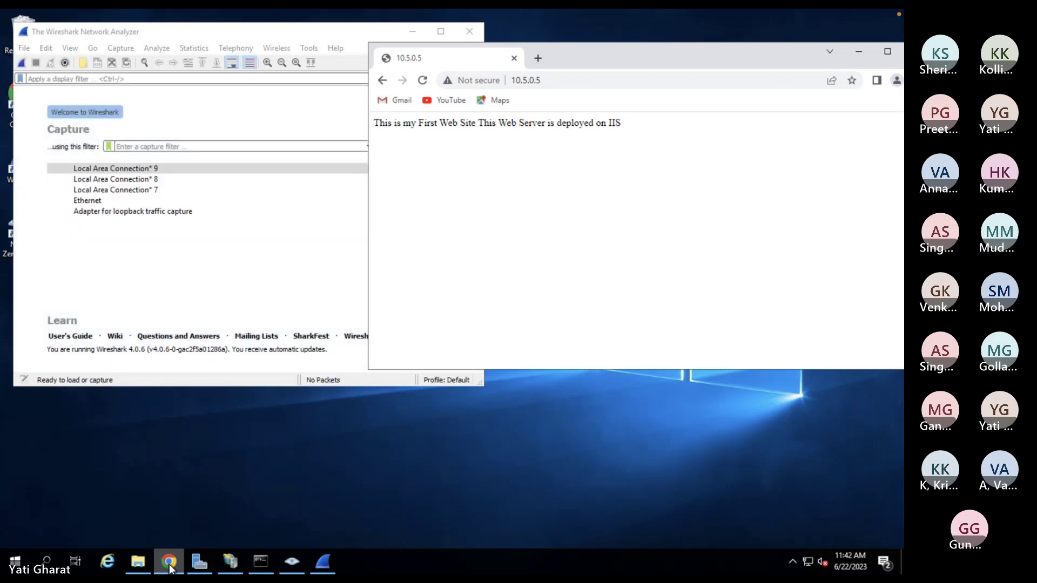
- Maximise Chrome and open Developer tools for the 10.5.0.5 page via More tools
click(887, 51)
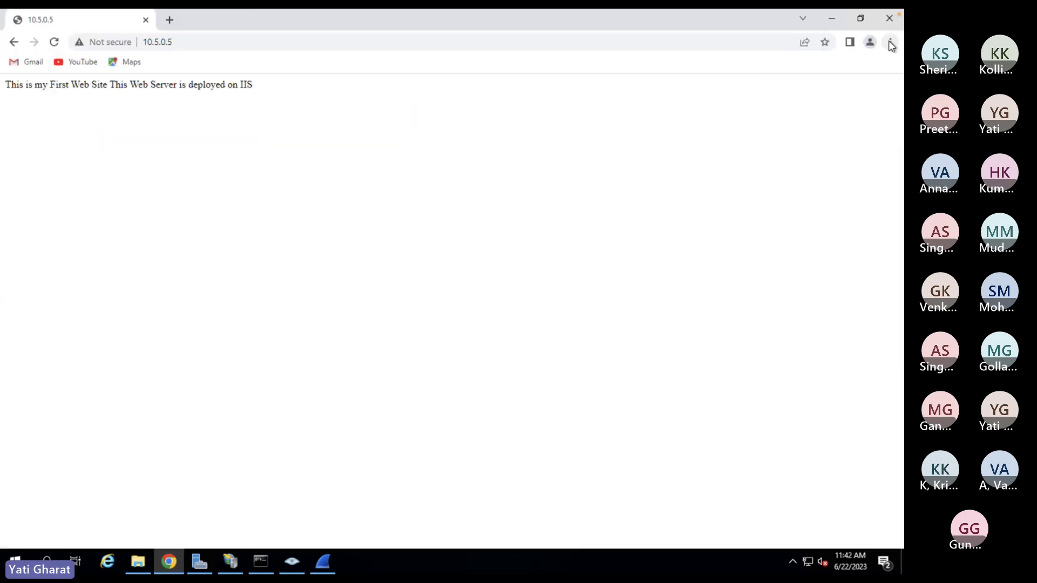
click(890, 43)
mouse_move(799, 223)
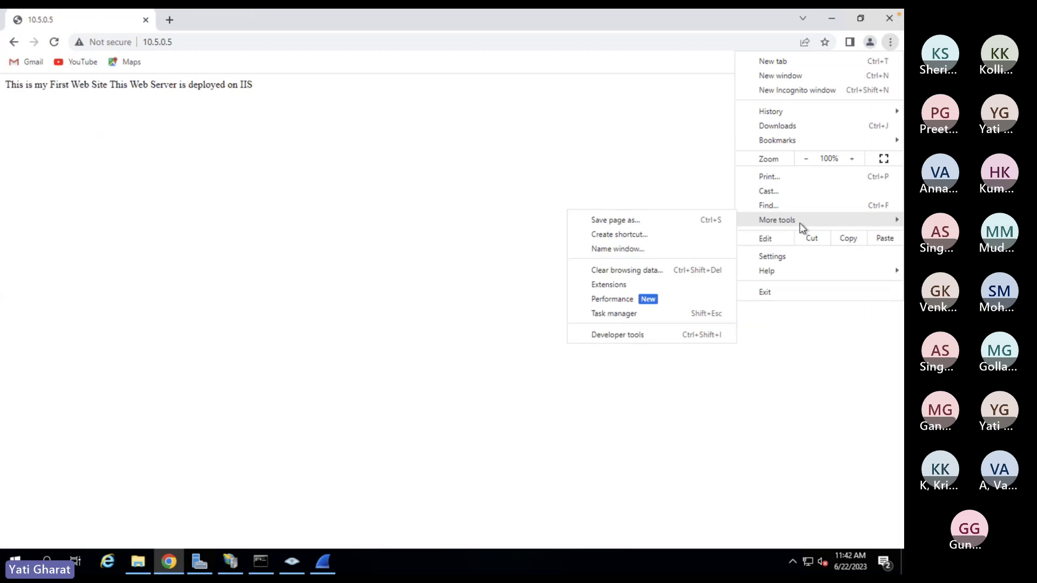
click(630, 336)
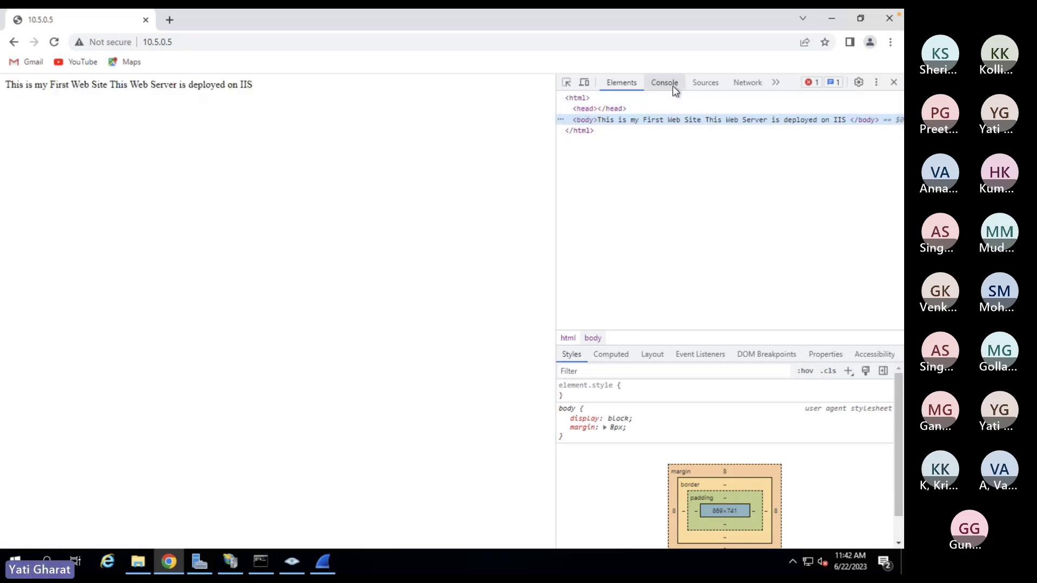
- Browse the Console, Sources and Network panels and the extra-panel list, then close DevTools and minimise Chrome
click(667, 83)
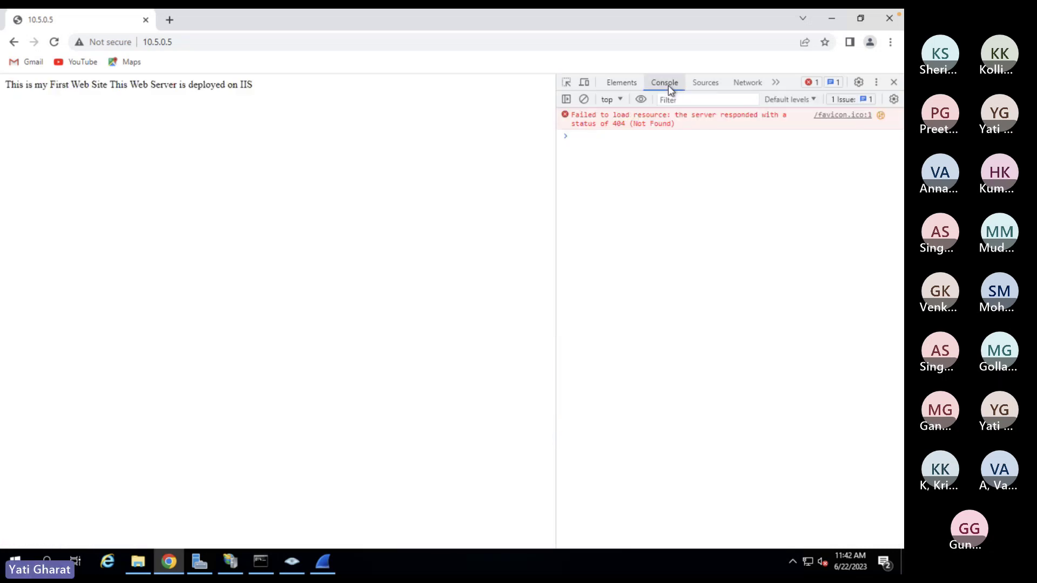
click(705, 83)
click(748, 84)
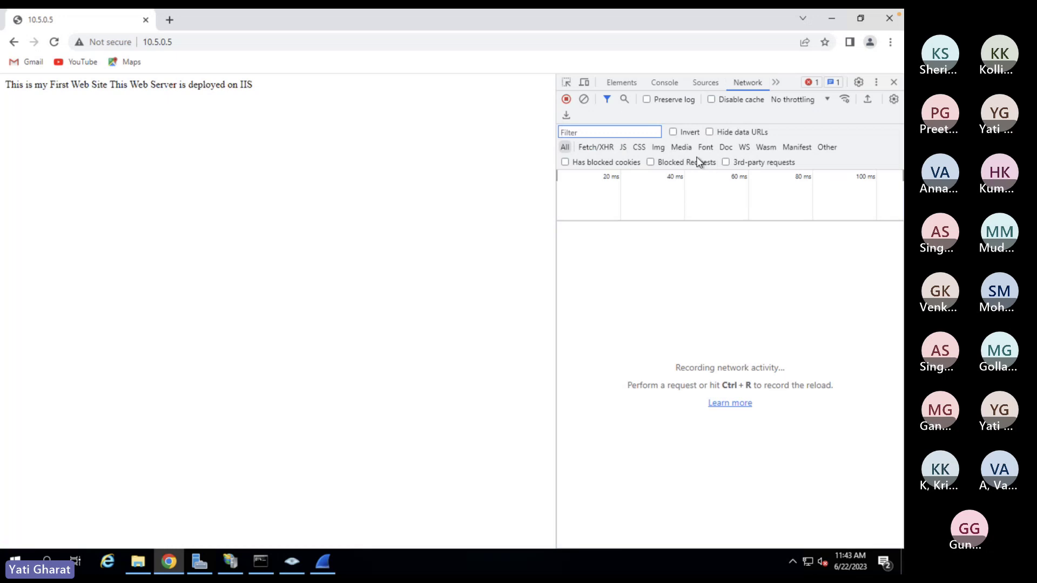
click(776, 82)
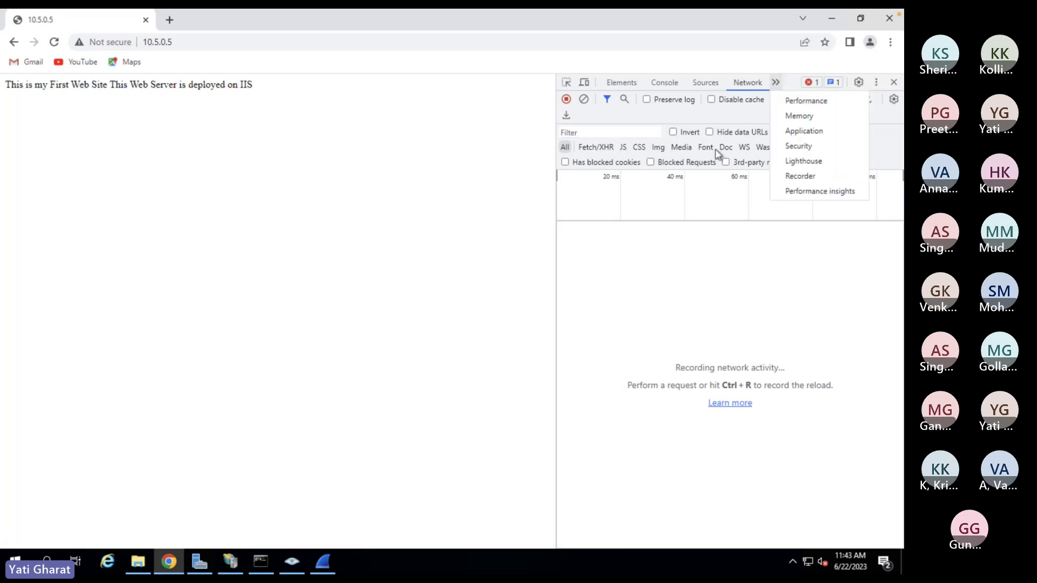
click(695, 262)
click(894, 83)
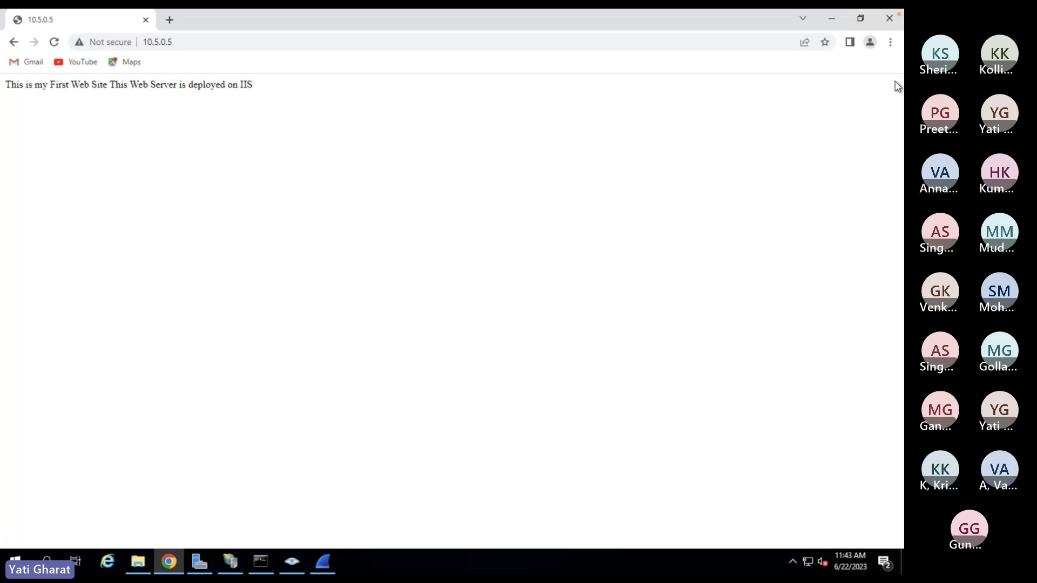
click(830, 20)
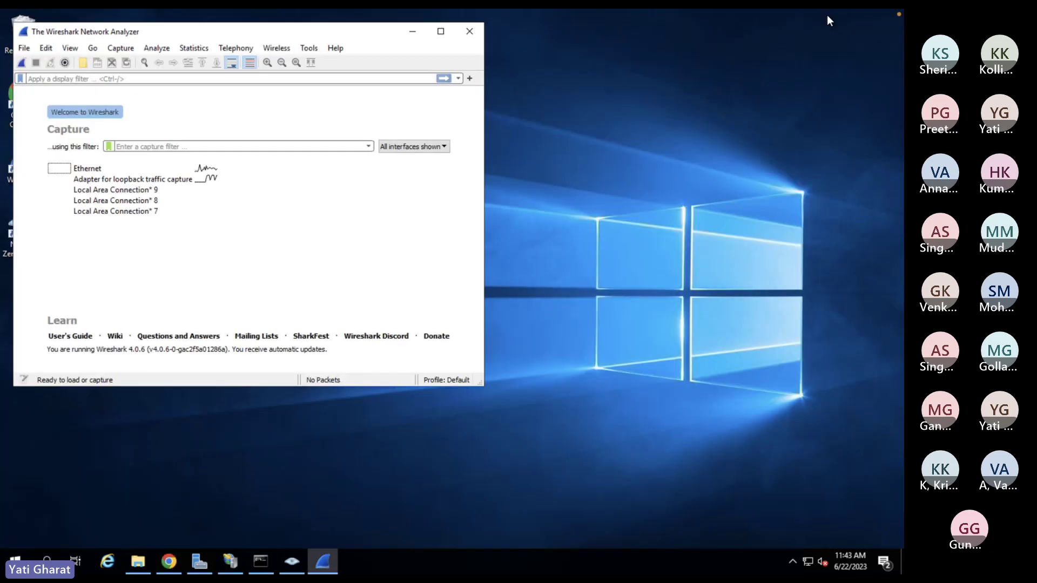
- Start a live Ethernet capture, then reload 10.5.0.5 and load it in a new Chrome tab to generate traffic
click(441, 31)
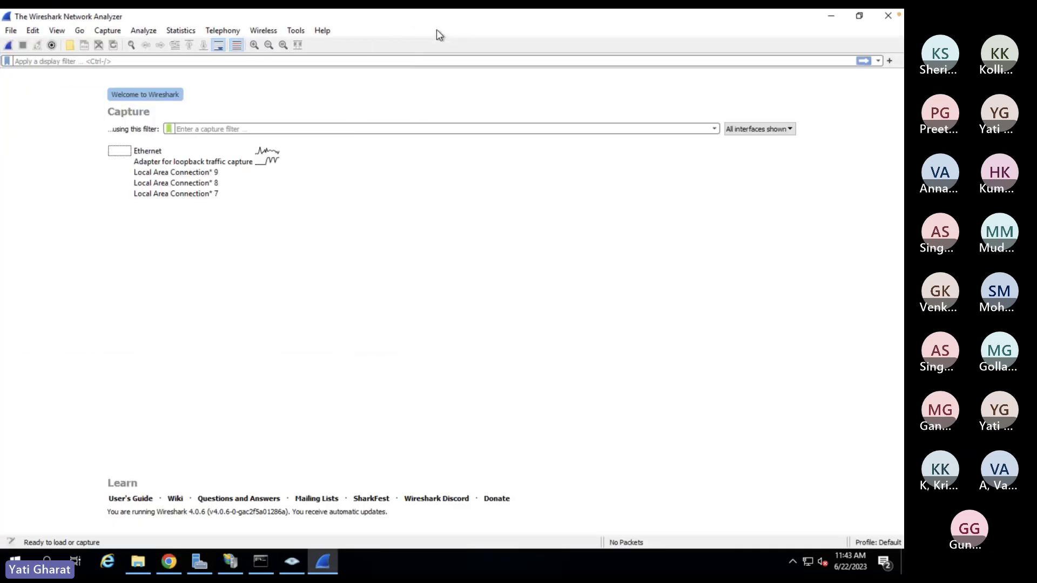
double_click(158, 152)
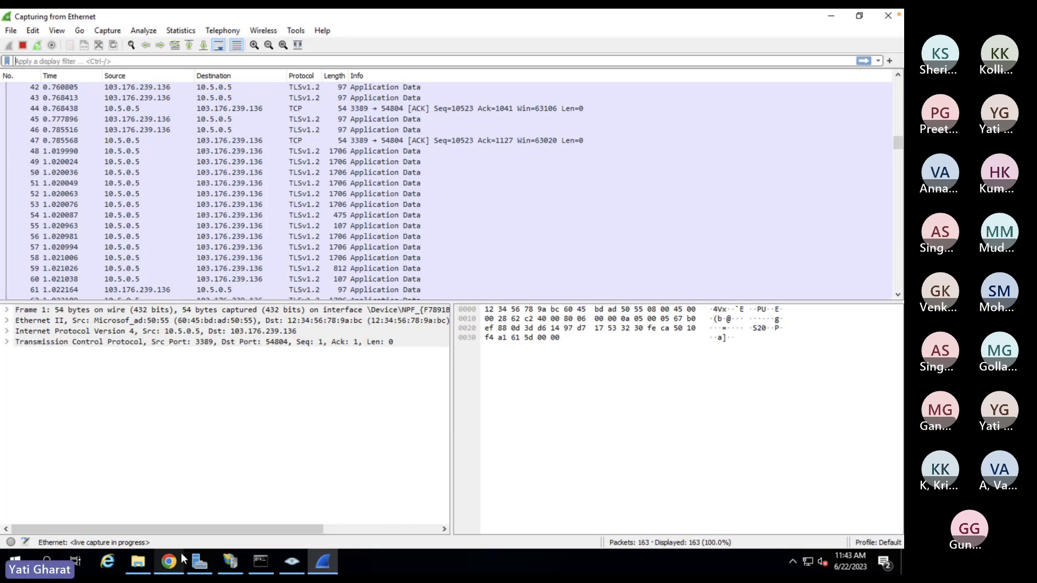
click(169, 562)
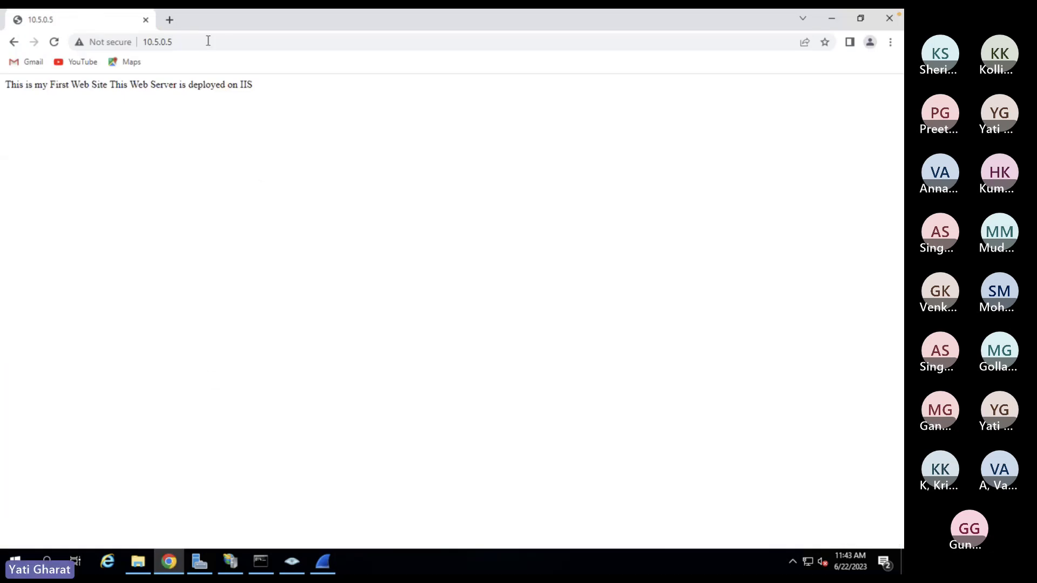
click(54, 41)
click(170, 21)
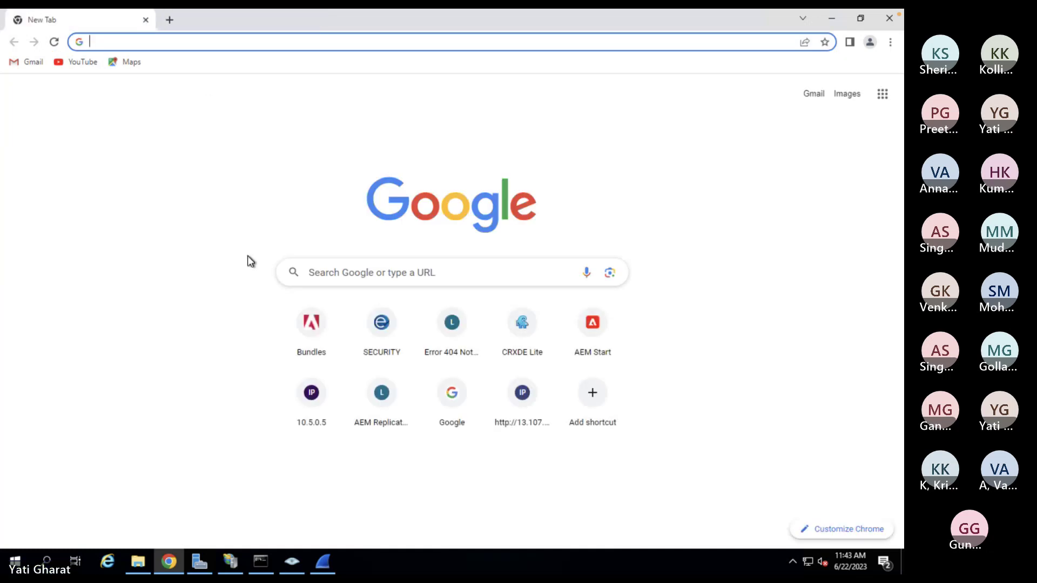
text(10.5.0.5)
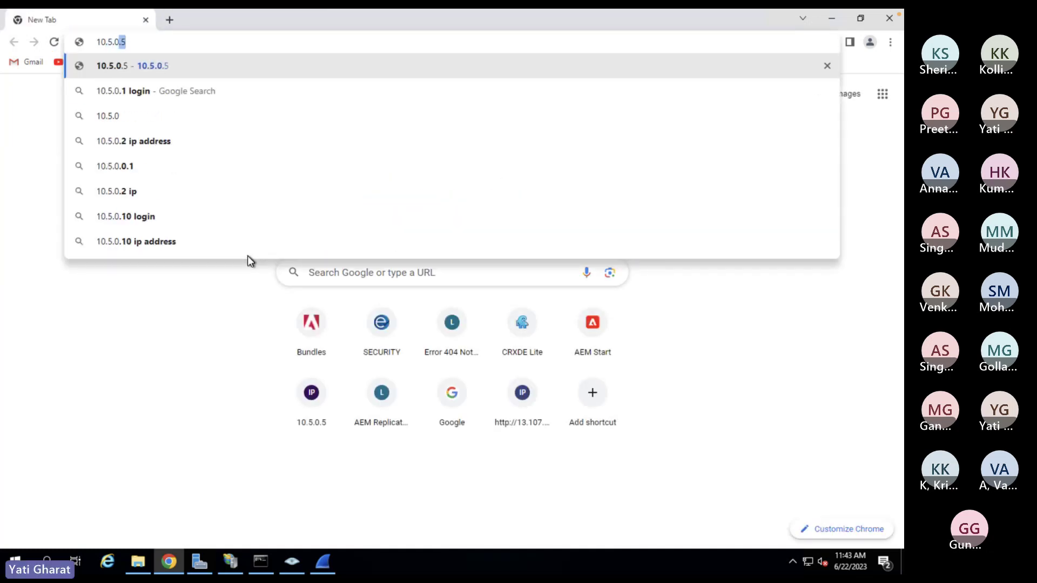
key(Return)
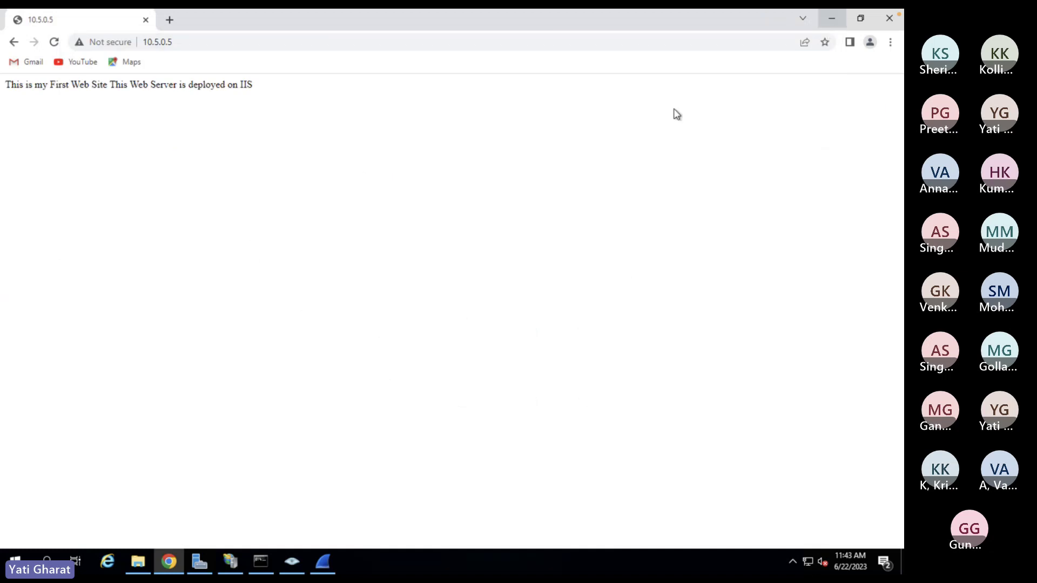
click(324, 562)
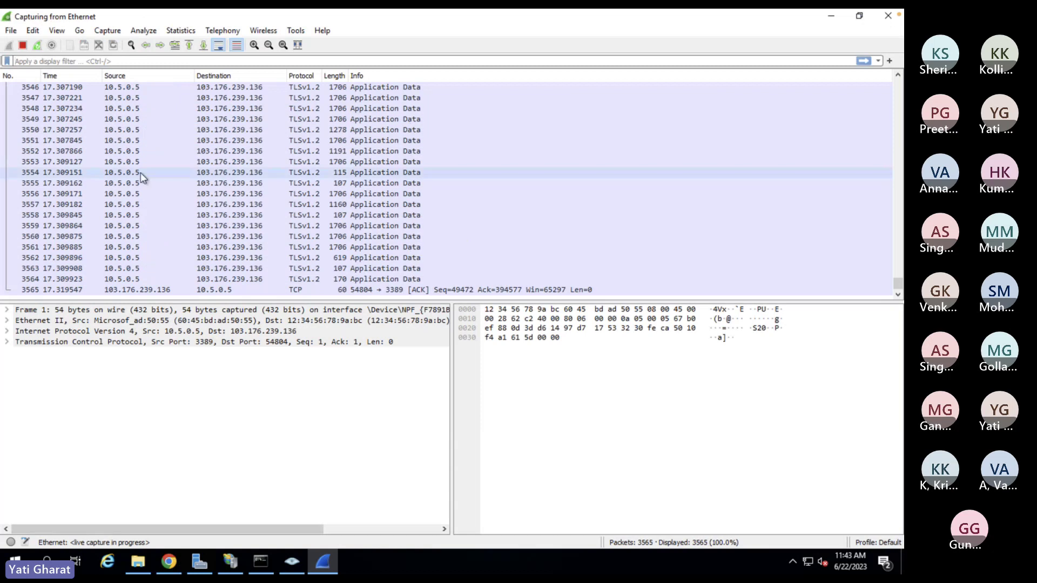
- Stop the Ethernet capture at 3846 packets and scroll back through the earlier packets, including the QUIC exchanges
click(22, 46)
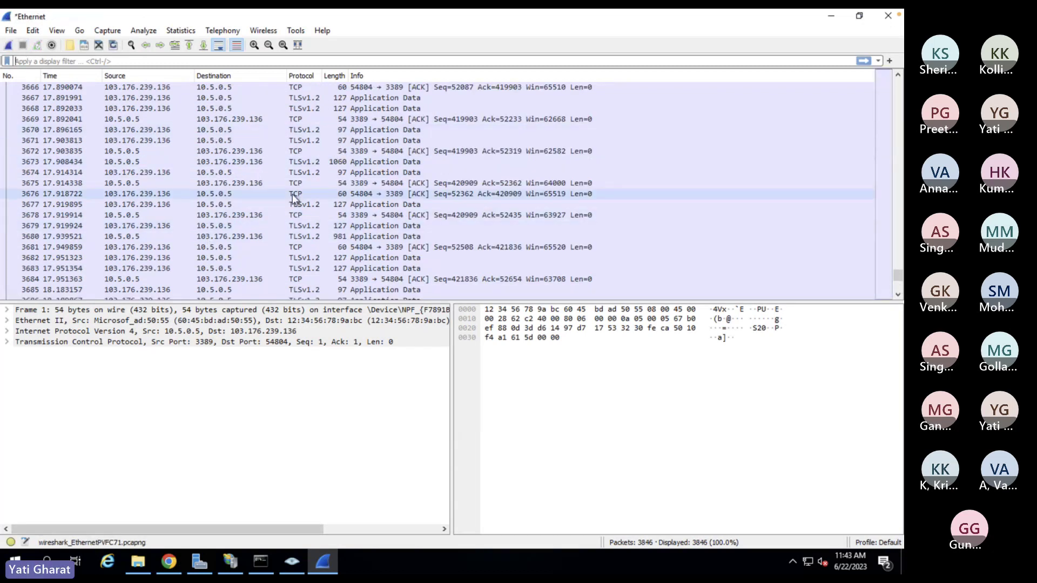
scroll(293, 198, up, 1)
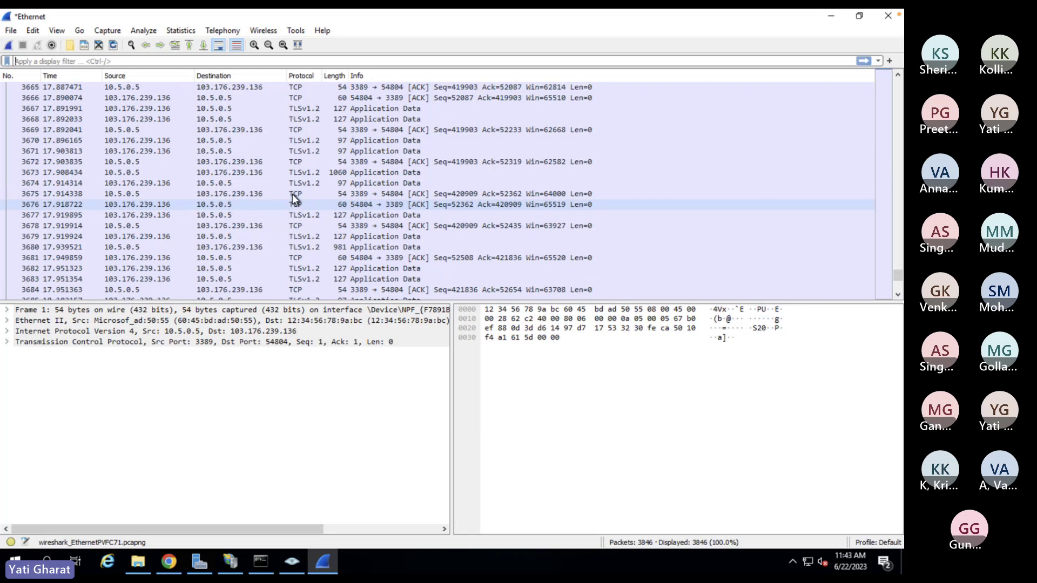
scroll(293, 199, up, 3)
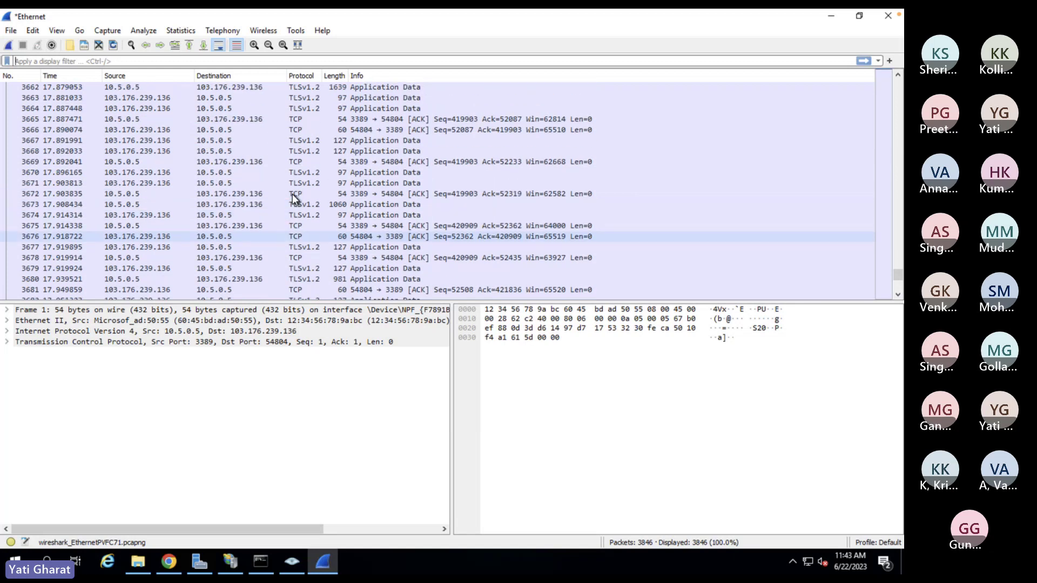
scroll(294, 198, up, 1)
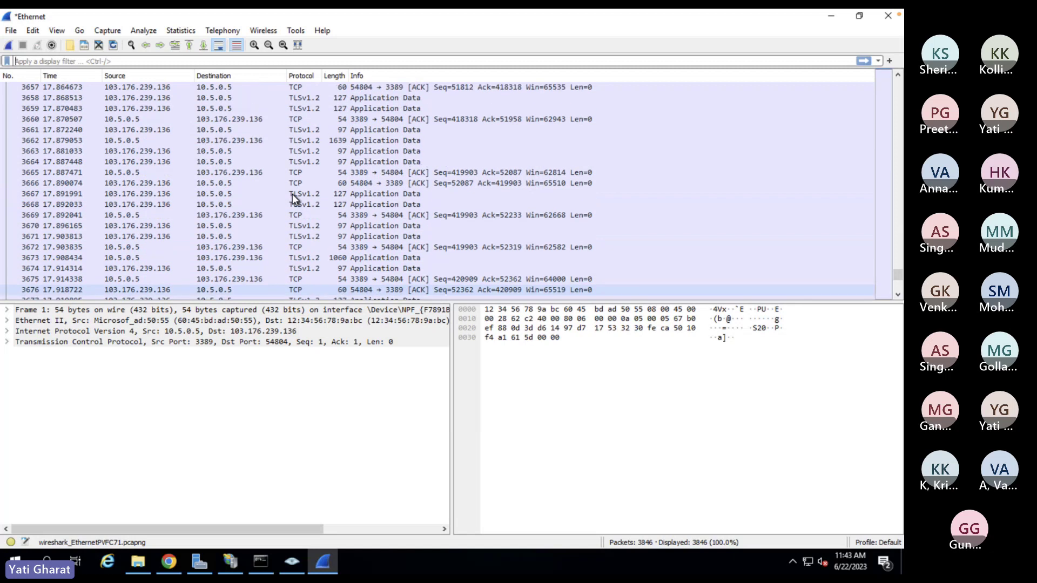
scroll(293, 199, up, 1)
scroll(293, 199, up, 3)
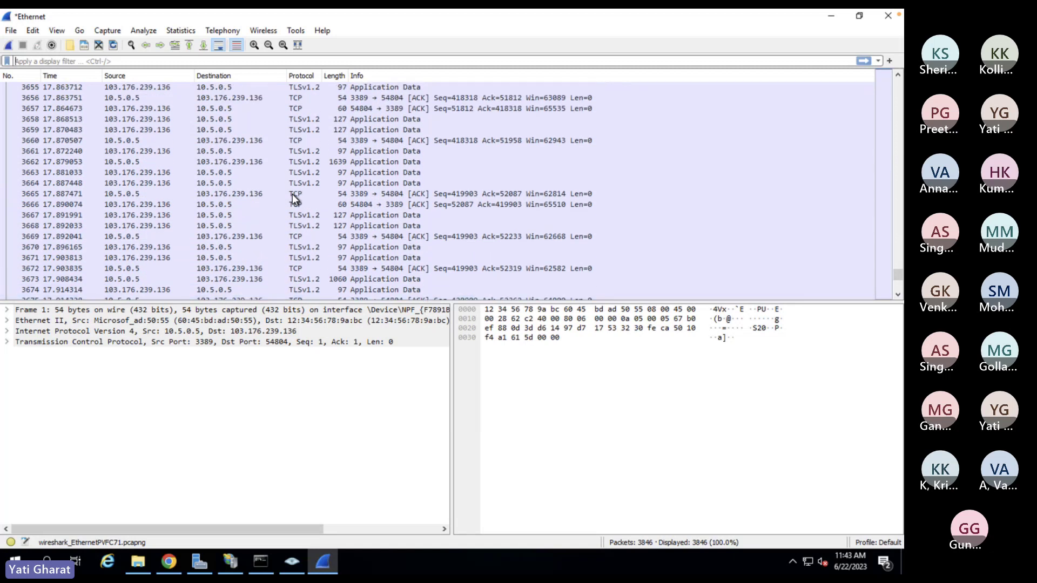
scroll(292, 193, up, 3)
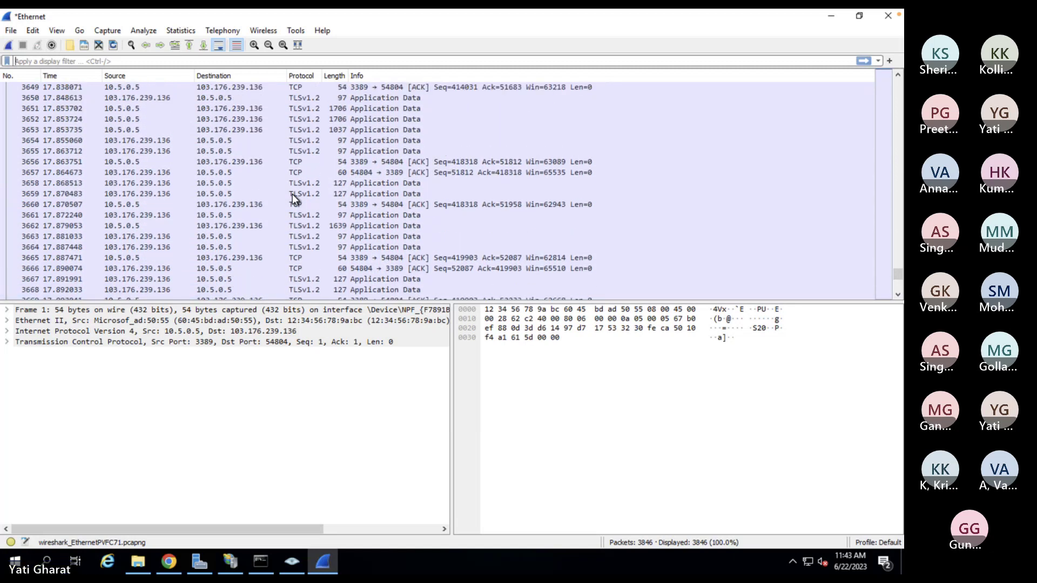
scroll(293, 193, up, 1)
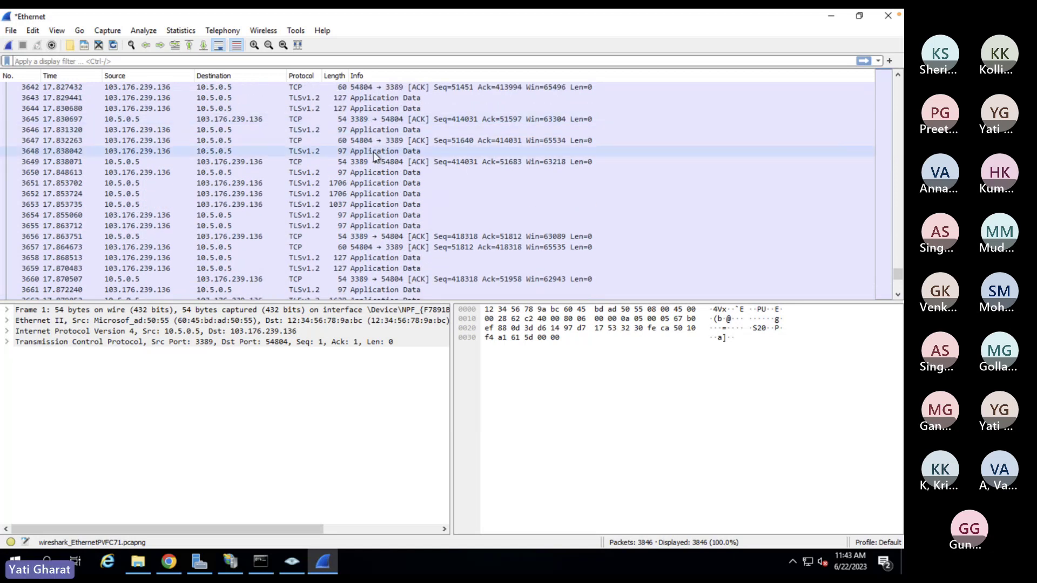
scroll(376, 156, down, 2)
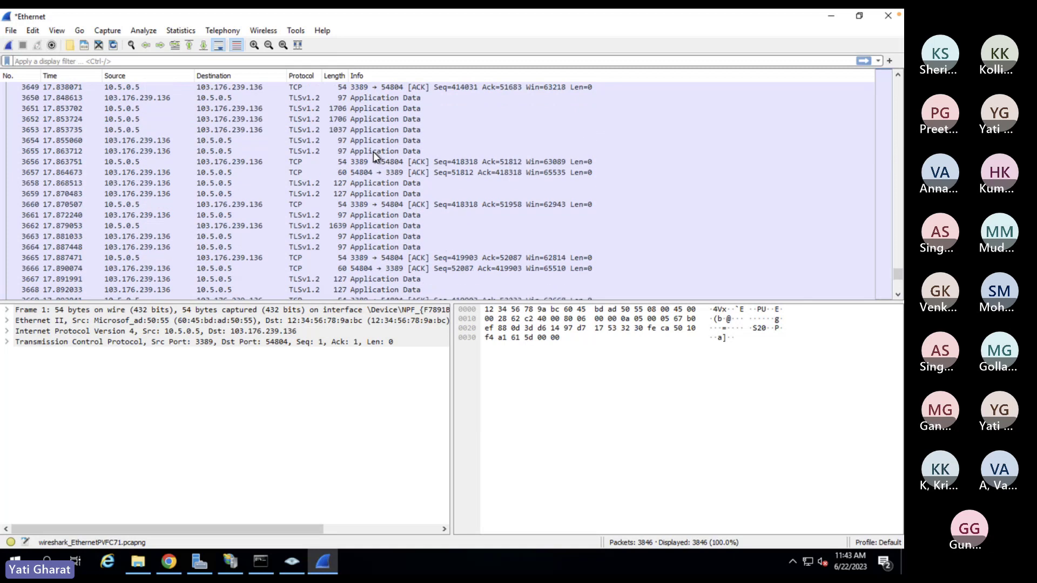
scroll(375, 155, up, 10)
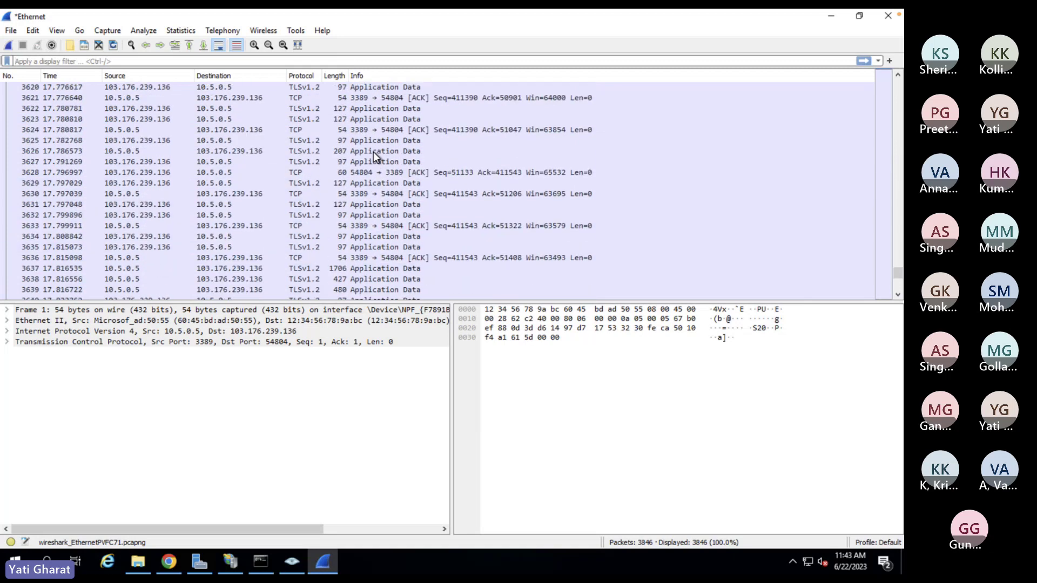
scroll(375, 155, up, 6)
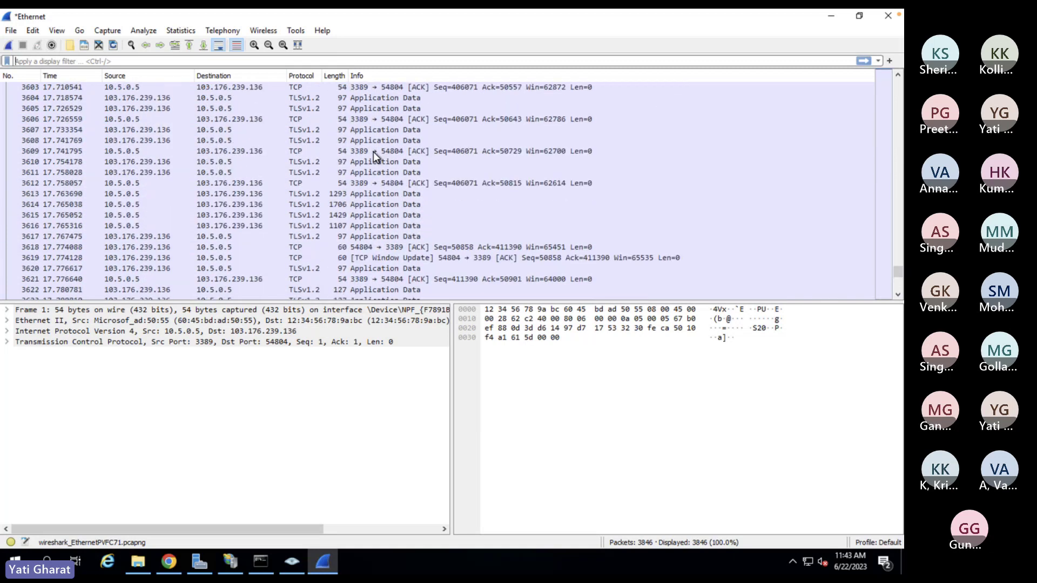
scroll(375, 155, up, 5)
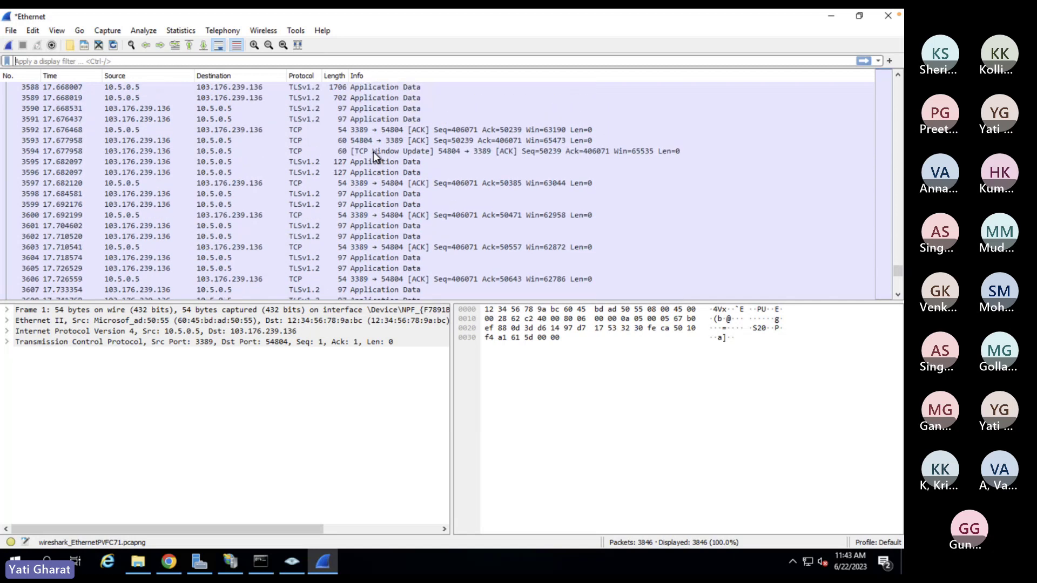
scroll(377, 155, up, 5)
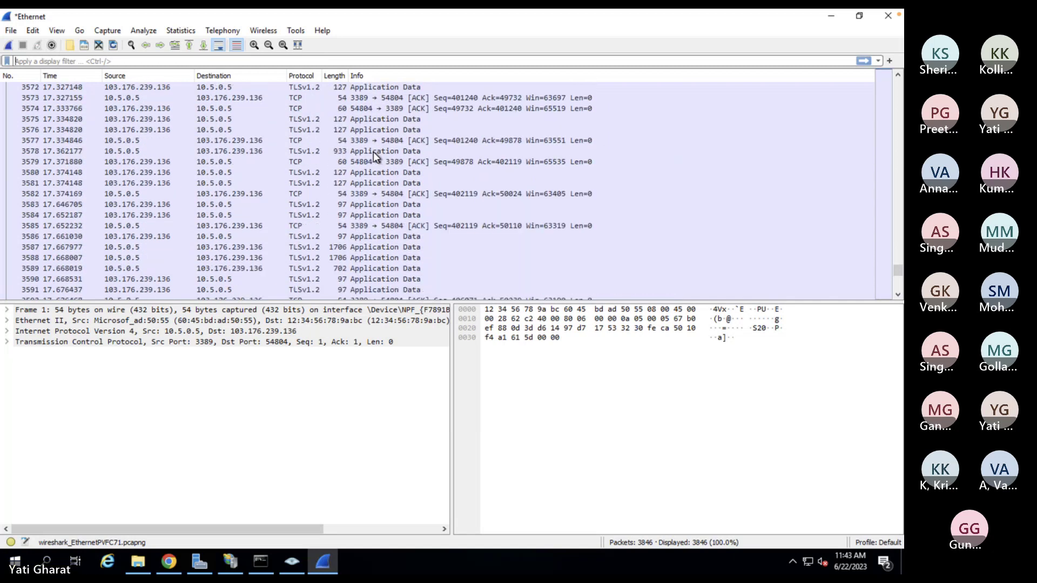
scroll(374, 153, up, 5)
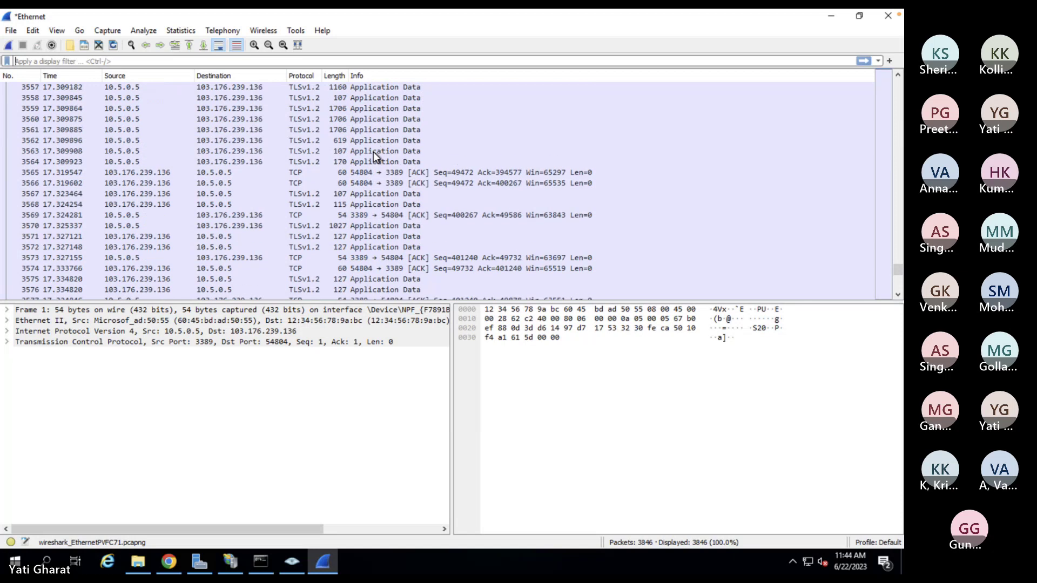
scroll(374, 151, up, 9)
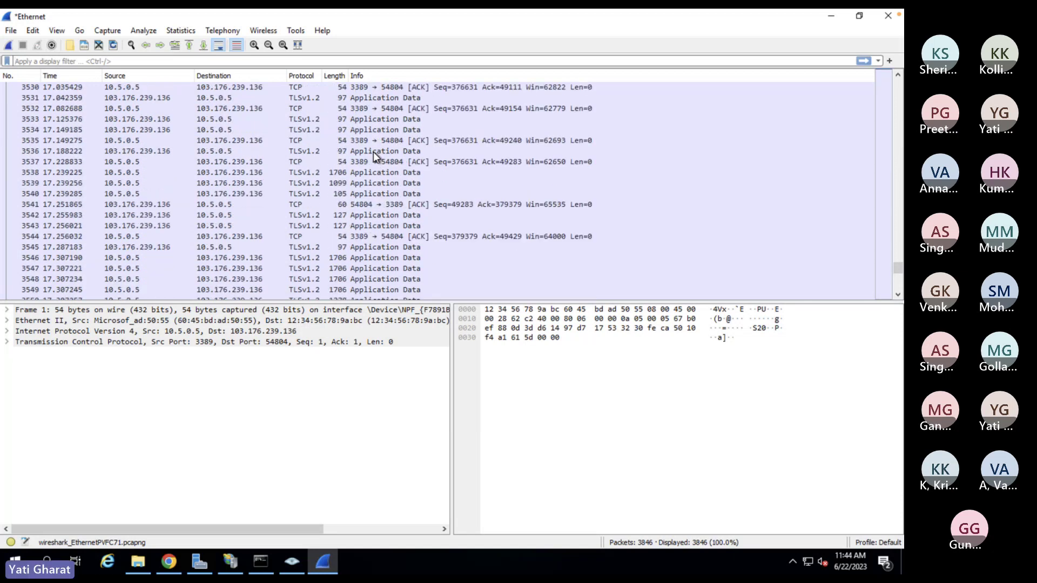
scroll(373, 151, up, 3)
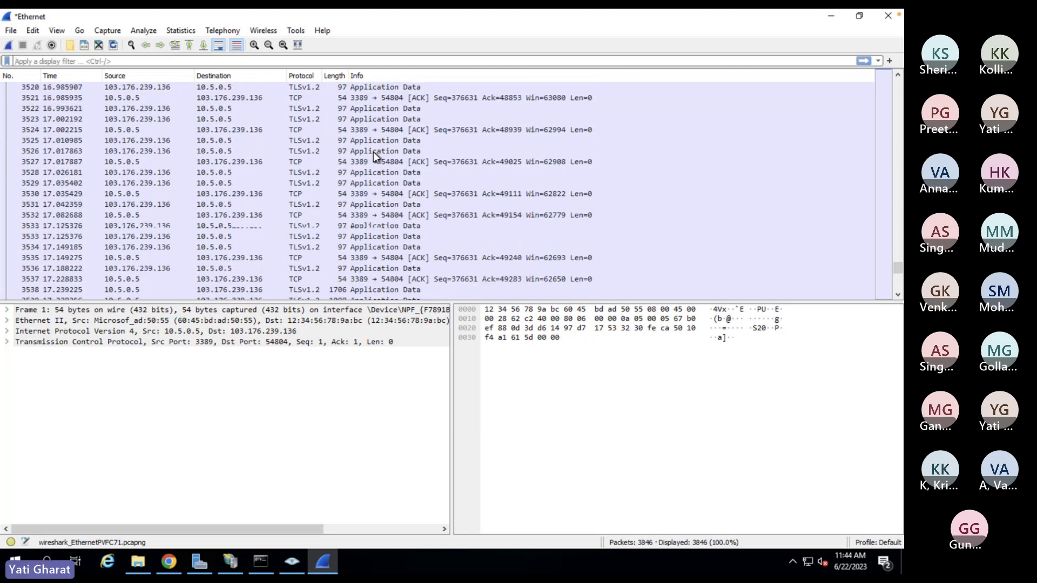
scroll(374, 156, up, 4)
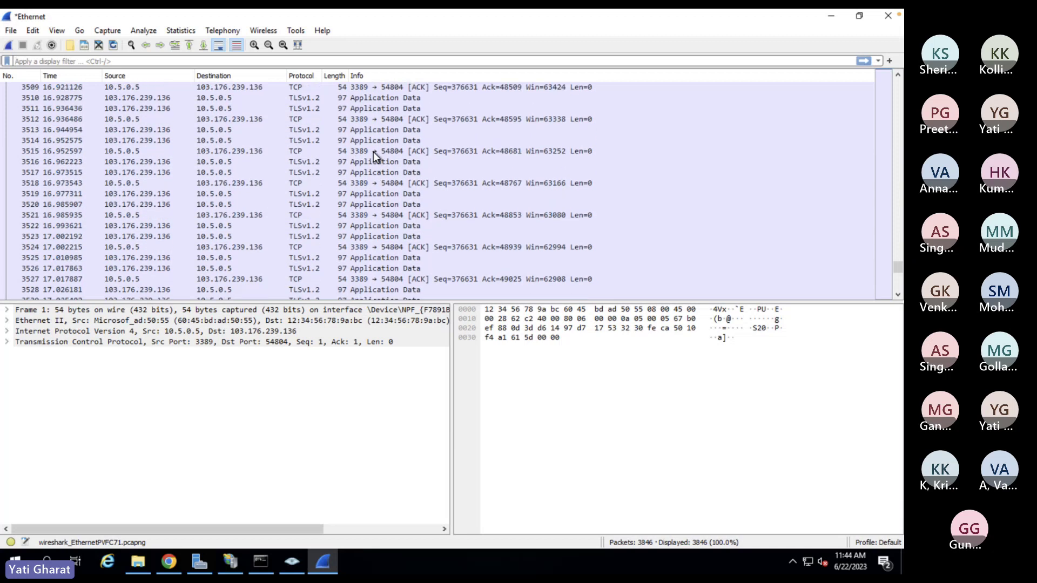
scroll(375, 156, up, 11)
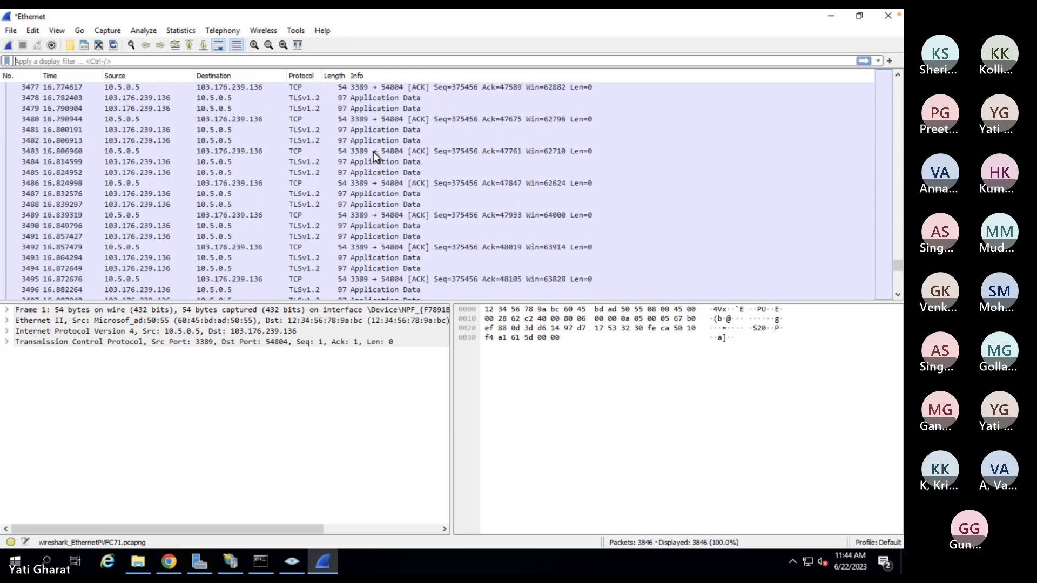
scroll(373, 154, up, 20)
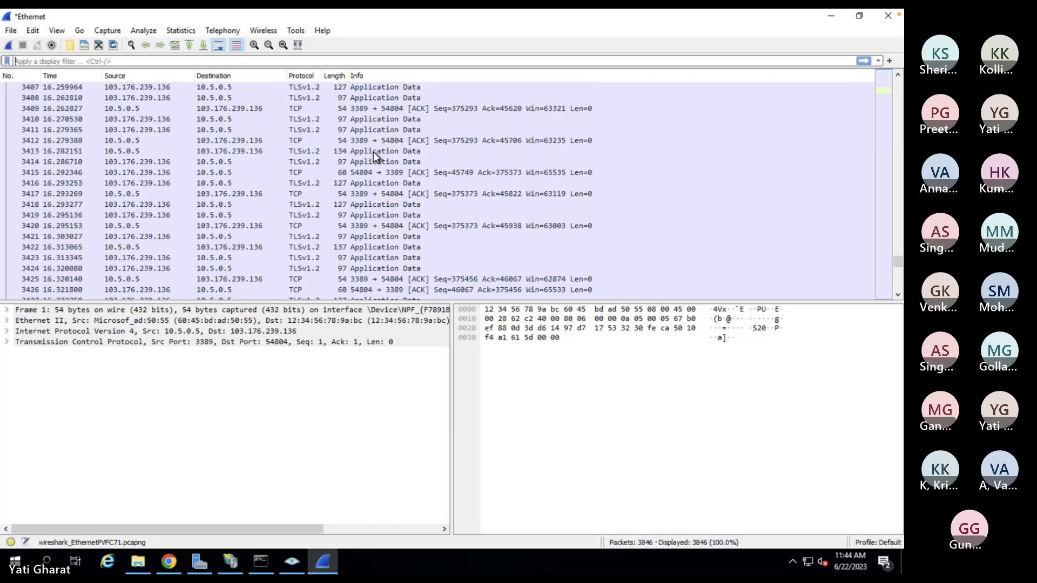
scroll(374, 154, up, 17)
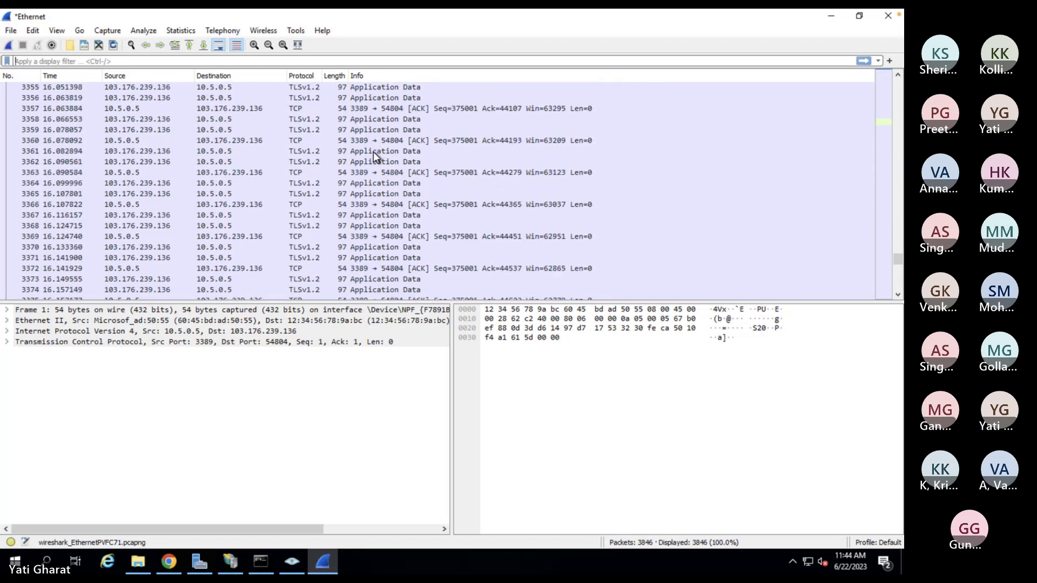
scroll(374, 154, up, 20)
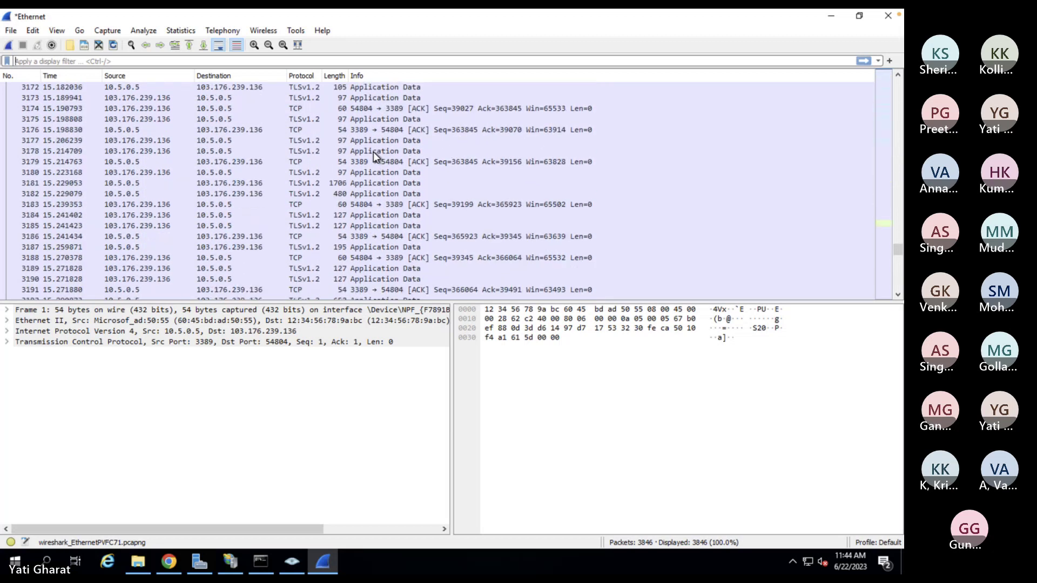
scroll(374, 154, up, 20)
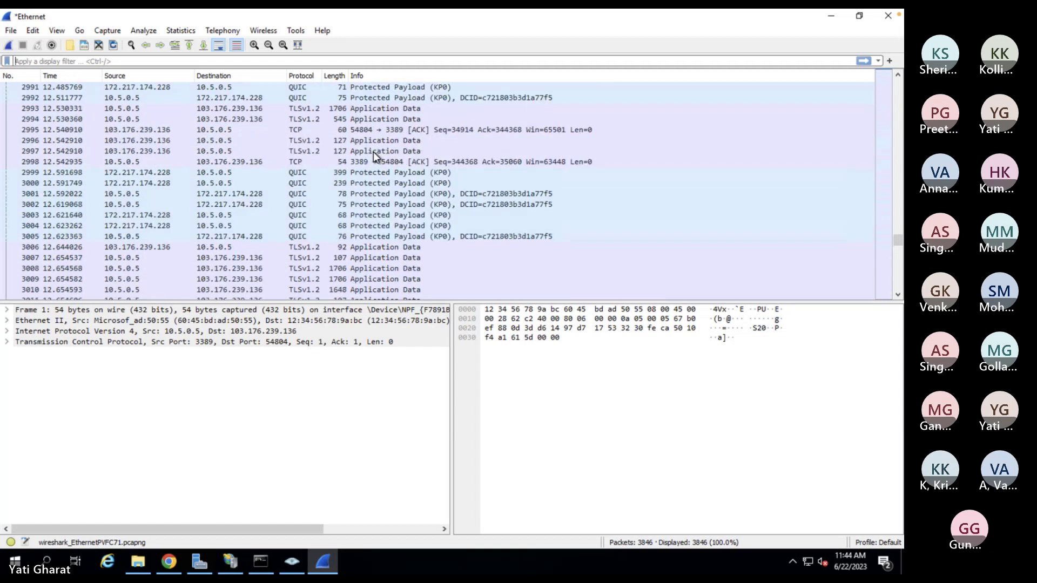
scroll(374, 154, up, 9)
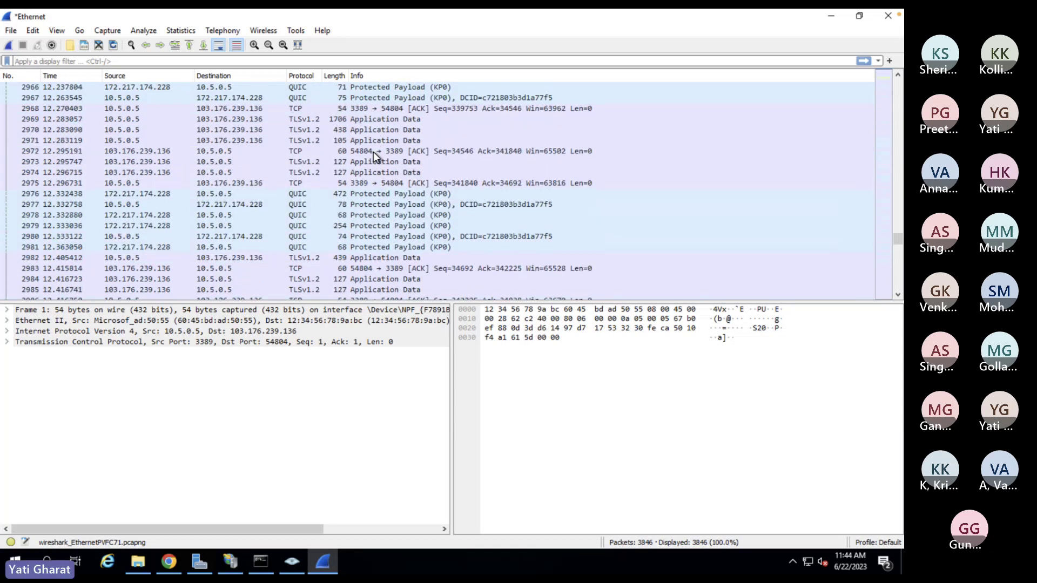